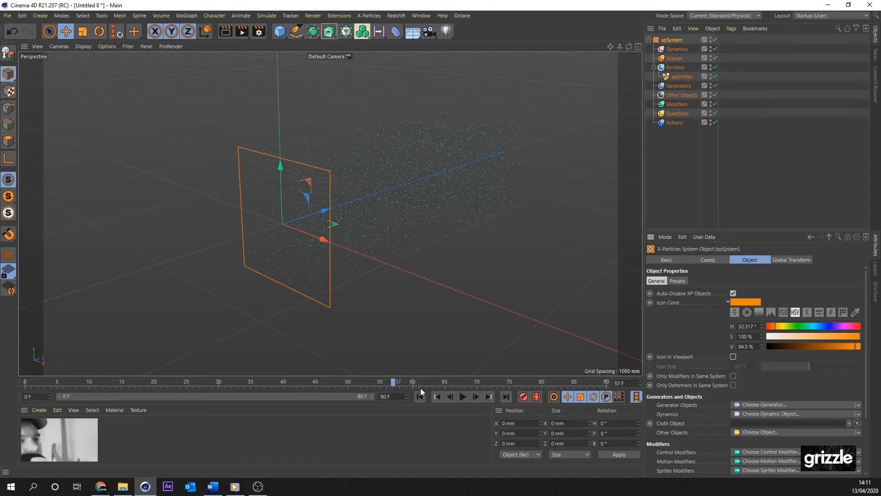
Rewind the animation to the start, add a Plane and place it in the X-Particles system's Other Objects folder
click(422, 397)
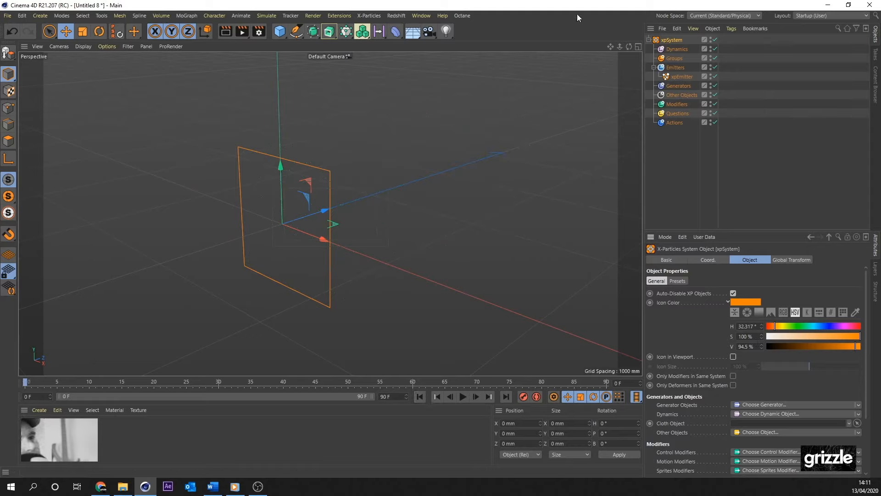
click(279, 32)
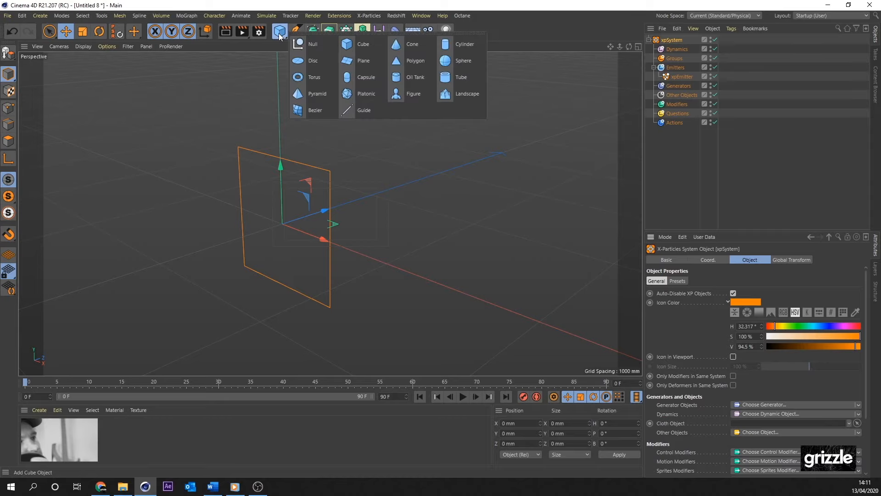
click(368, 56)
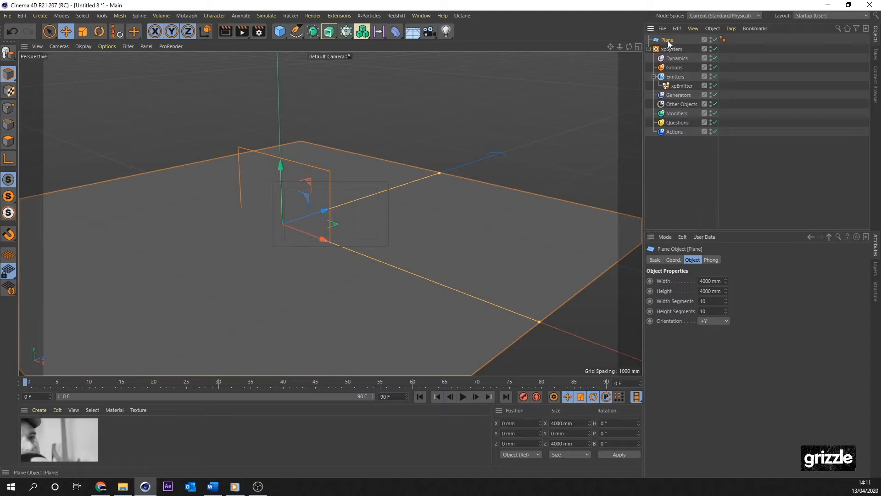
drag(670, 41, 678, 104)
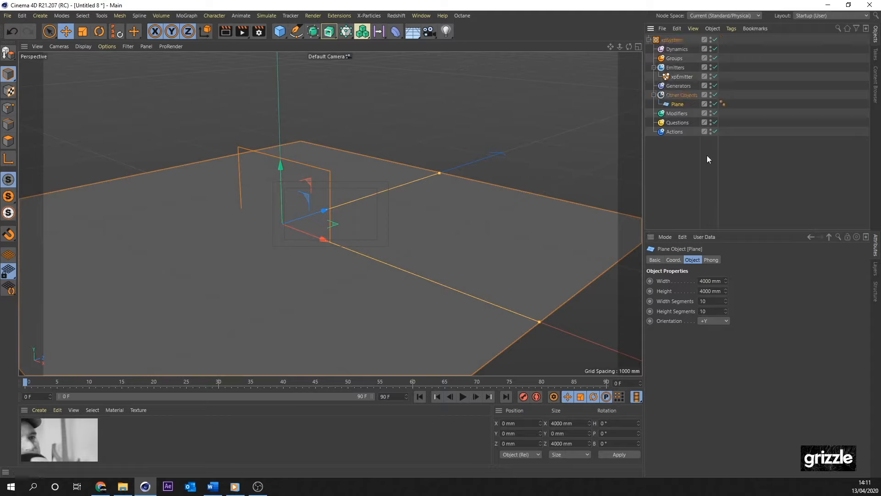
Set the xpEmitter's shape to Object, using the Plane as source and emitting from its Points
click(677, 77)
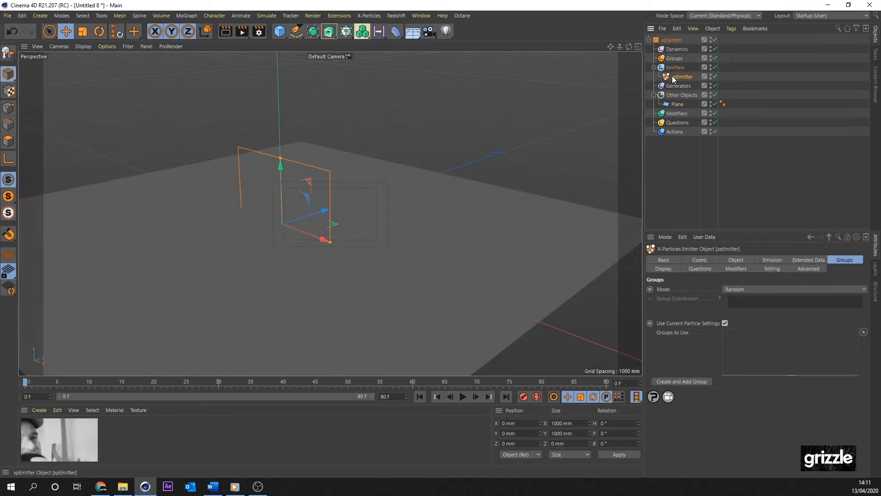
click(739, 258)
click(737, 303)
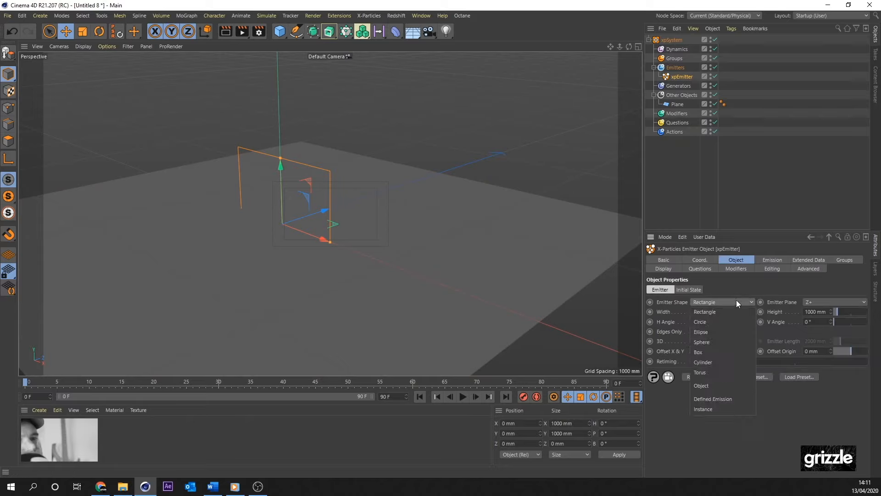
click(705, 387)
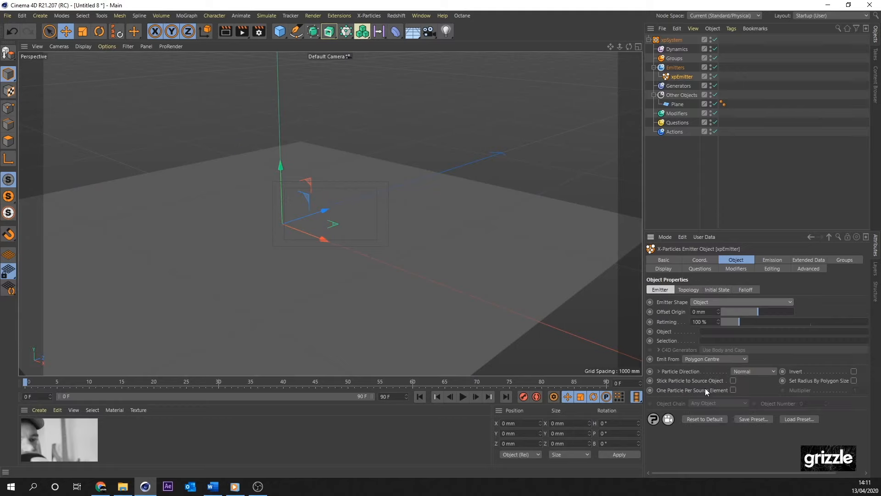
drag(677, 104, 710, 332)
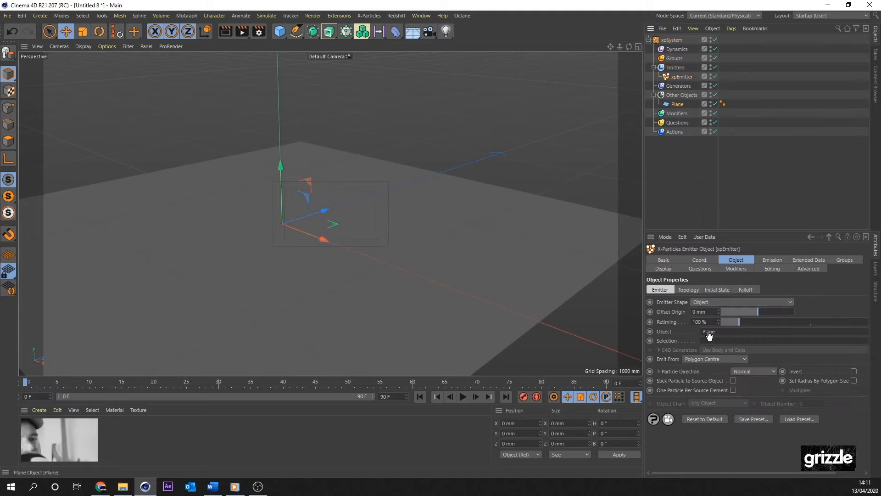
click(744, 359)
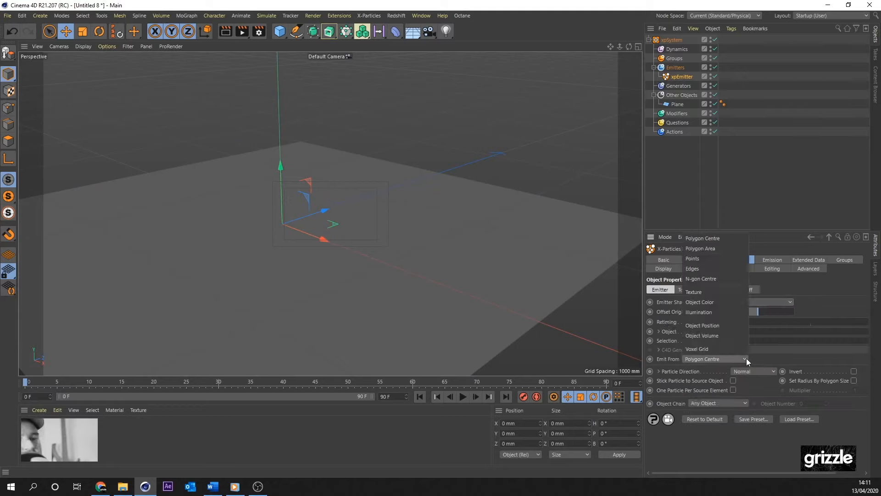
click(712, 258)
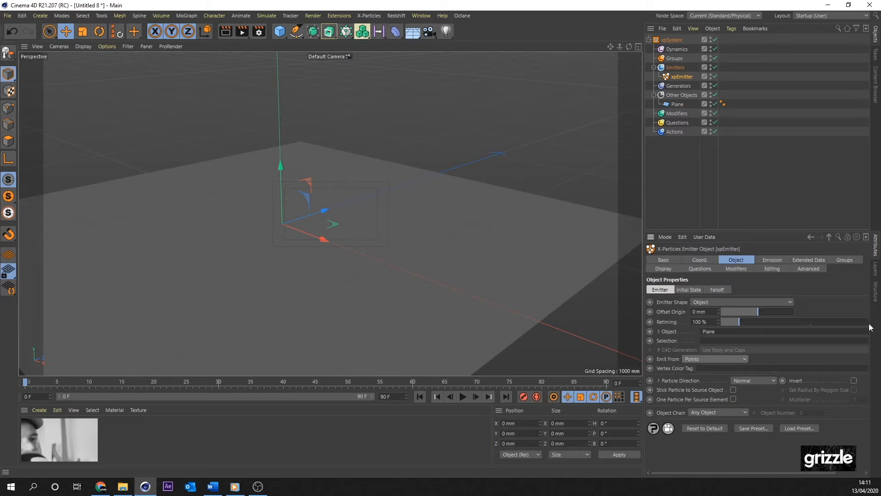
Switch the viewport to Gouraud Shading (Lines) and play the animation to check the emission from the plane
click(86, 47)
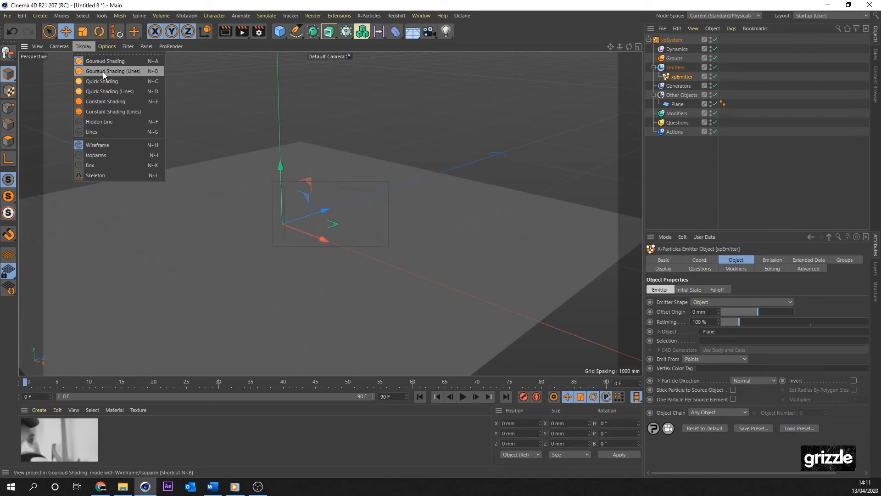
click(102, 71)
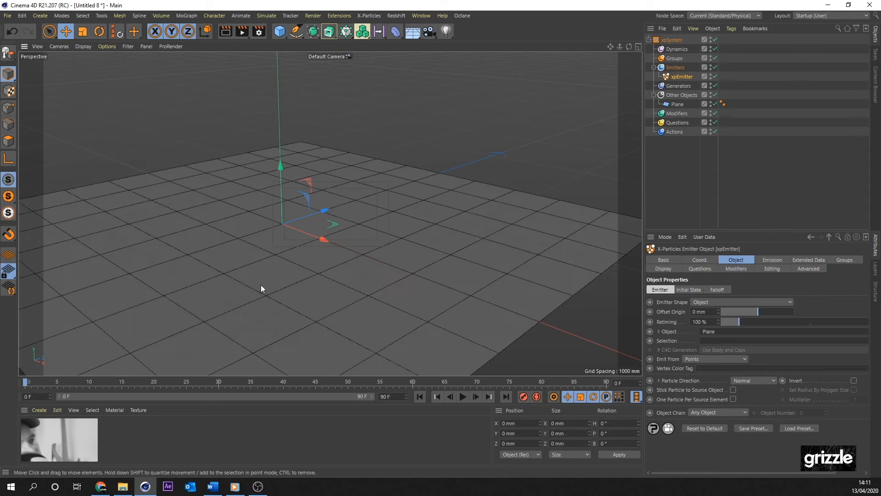
click(463, 396)
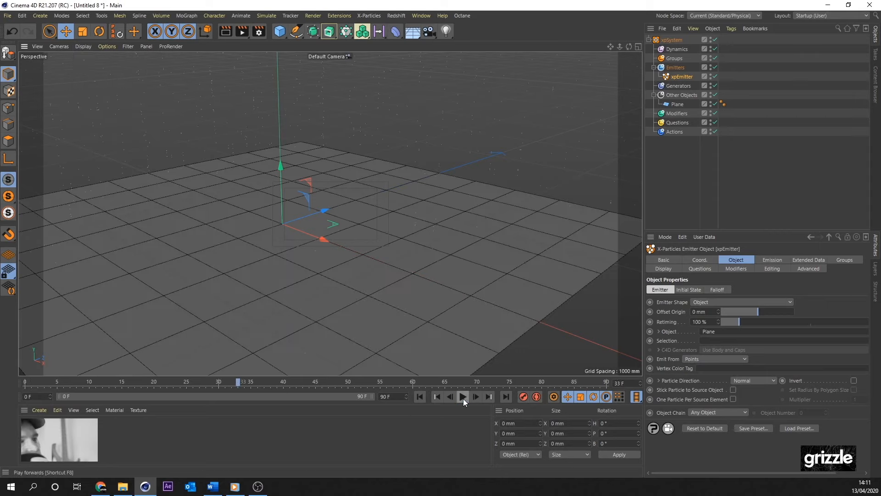
alt+drag(417, 241, 349, 210)
click(463, 398)
click(463, 397)
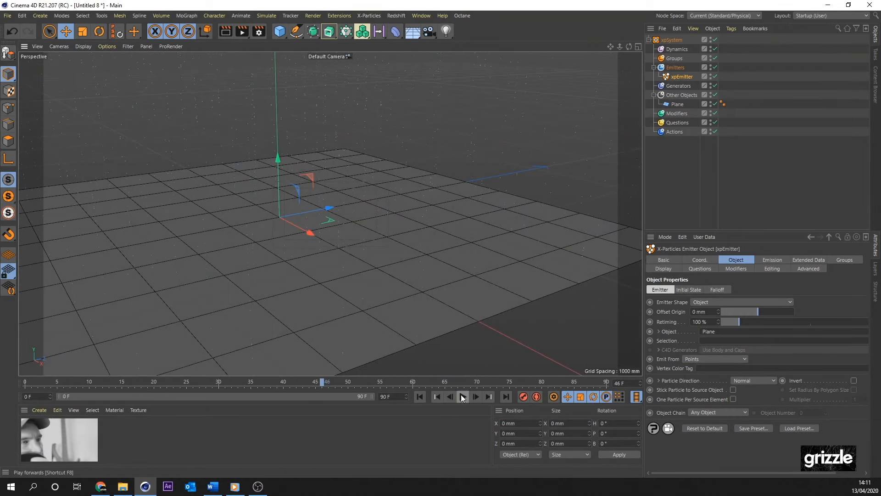
alt+drag(367, 257, 399, 230)
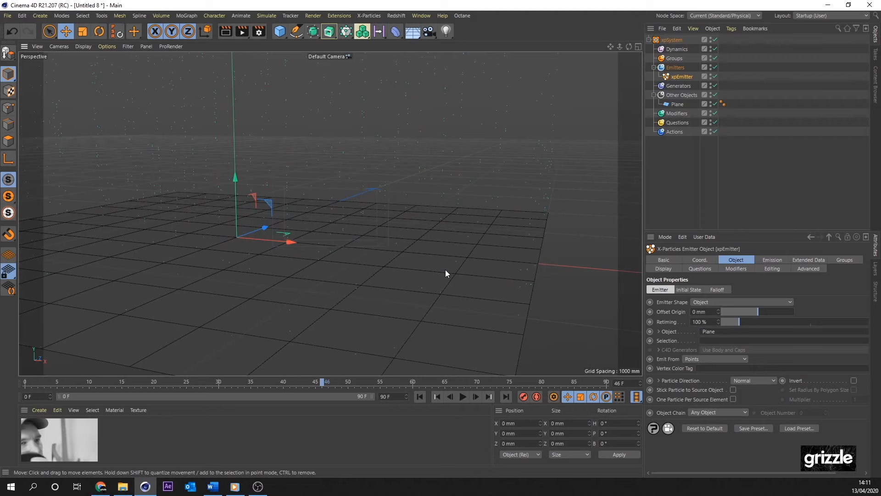
alt+drag(445, 273, 412, 289)
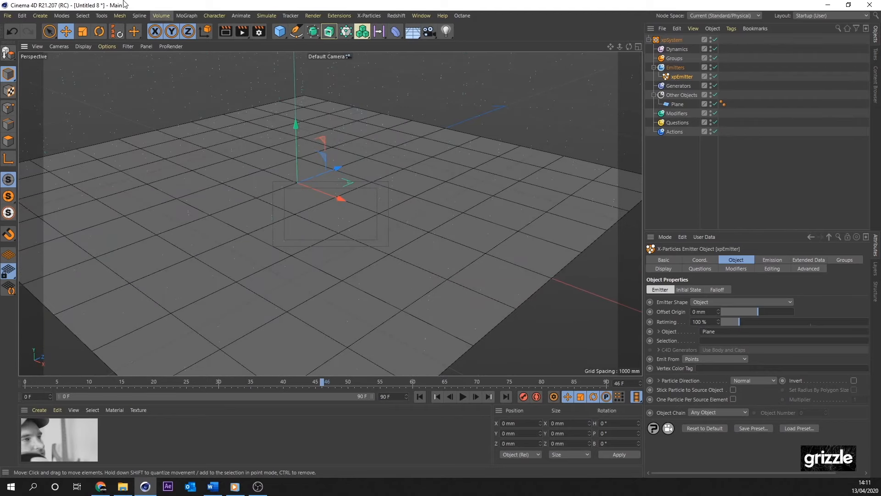
Set the plane's width and height segments to 40 and replay the emission from the start
click(677, 104)
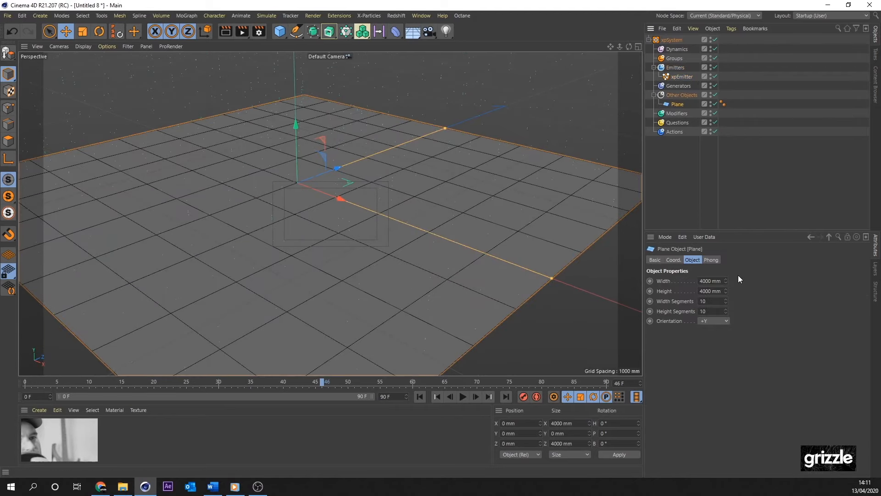
double_click(710, 301)
text(40)
key(Tab)
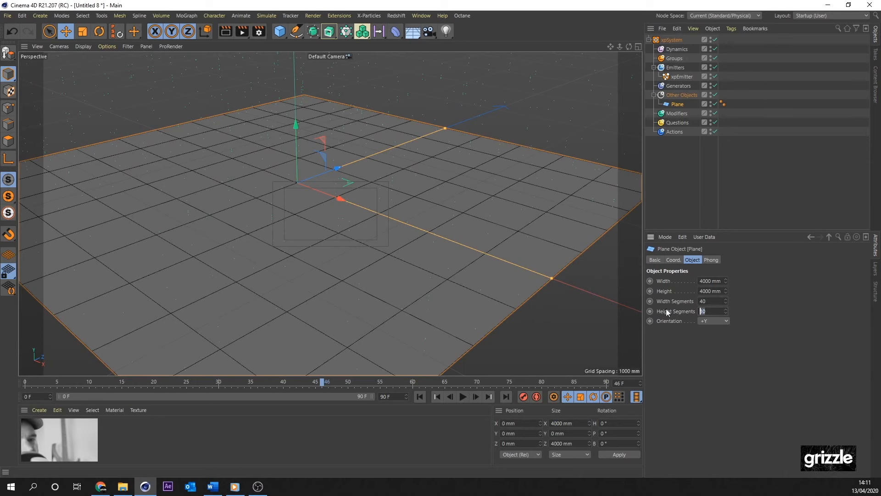
text(40)
key(Return)
click(420, 397)
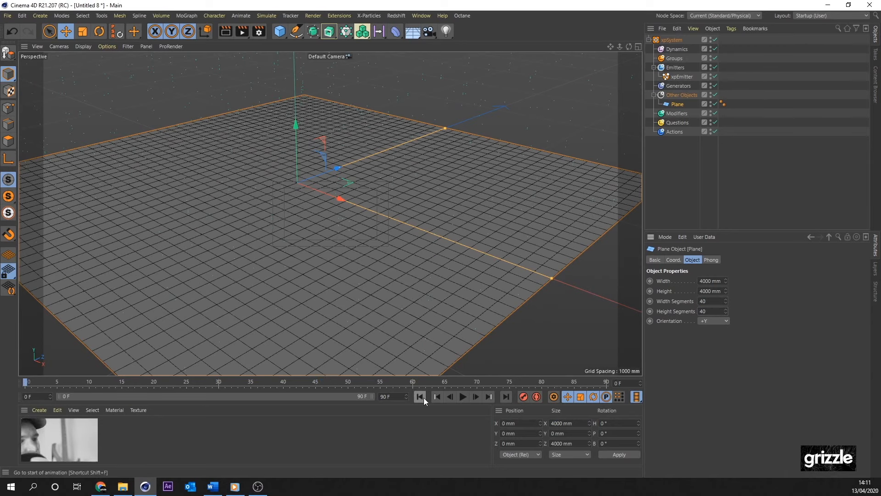
click(466, 397)
click(466, 396)
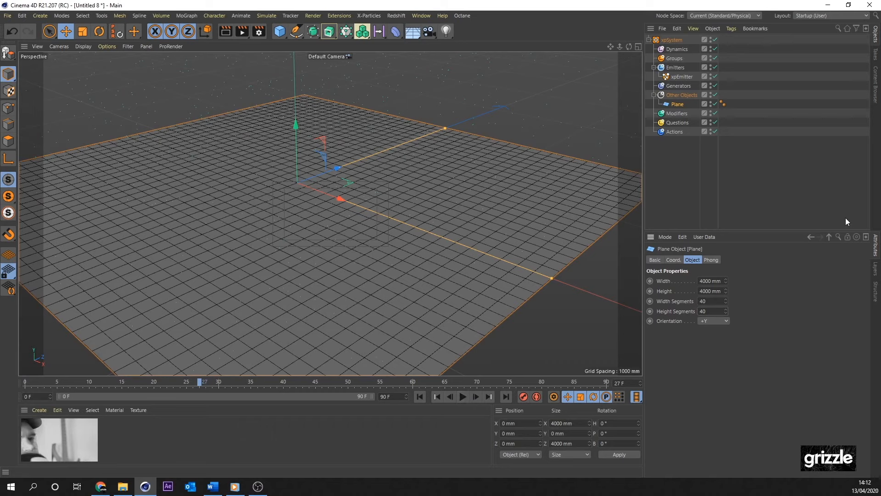
Set the xpEmitter's particle editor display to Spheres
click(679, 76)
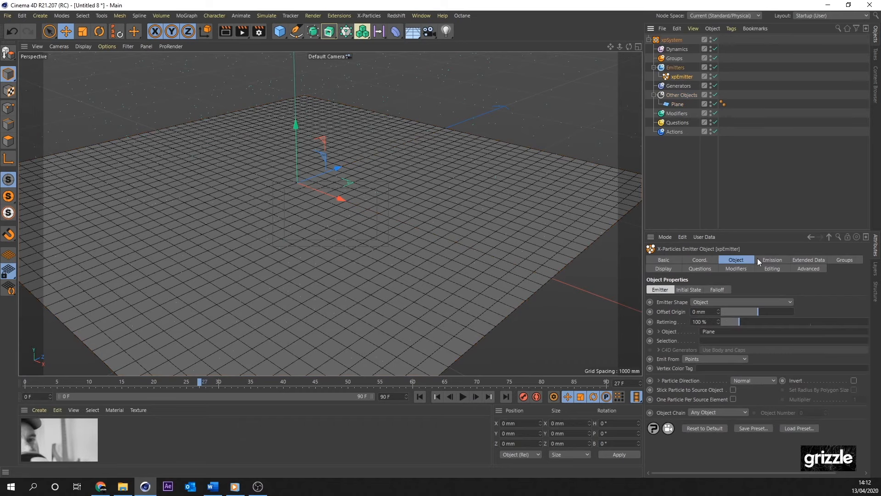
click(665, 269)
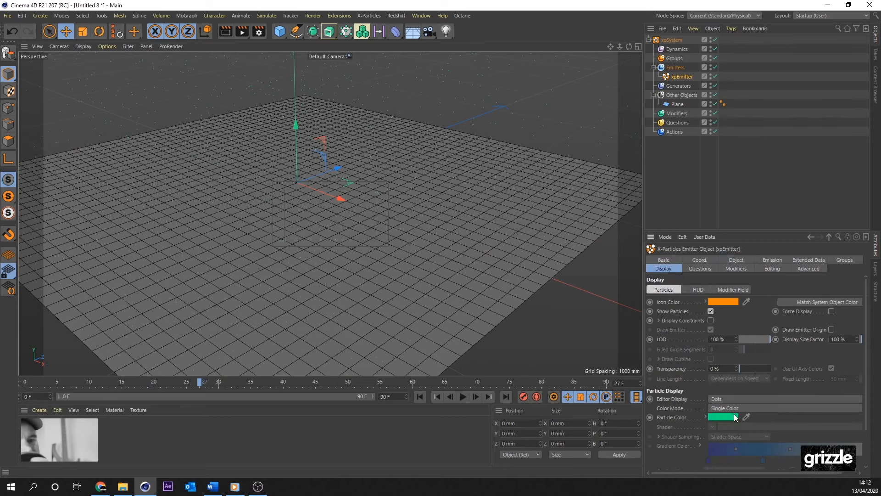
click(733, 399)
click(731, 289)
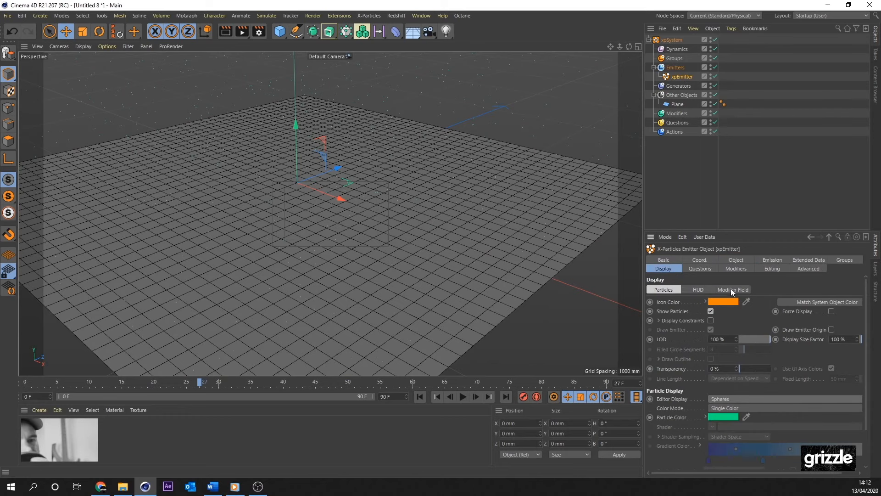
Change the emitter's particle color to bright blue and replay the simulation from the start
click(729, 417)
drag(725, 417, 745, 416)
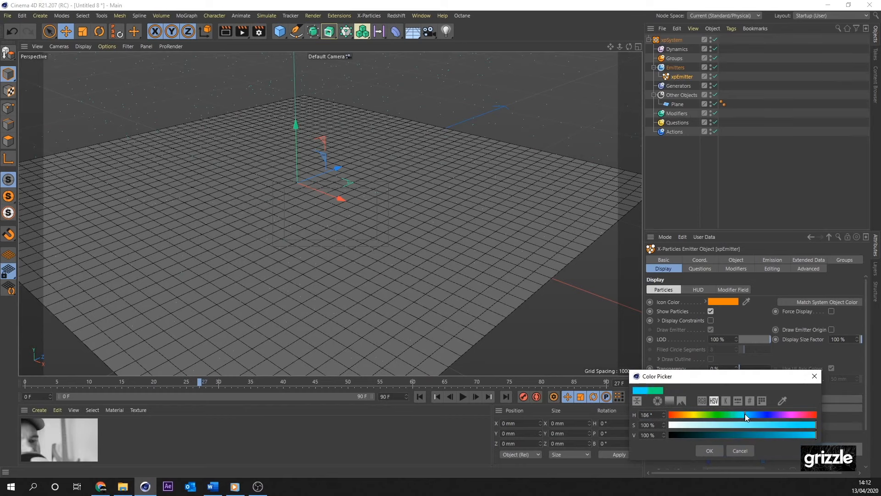
click(709, 450)
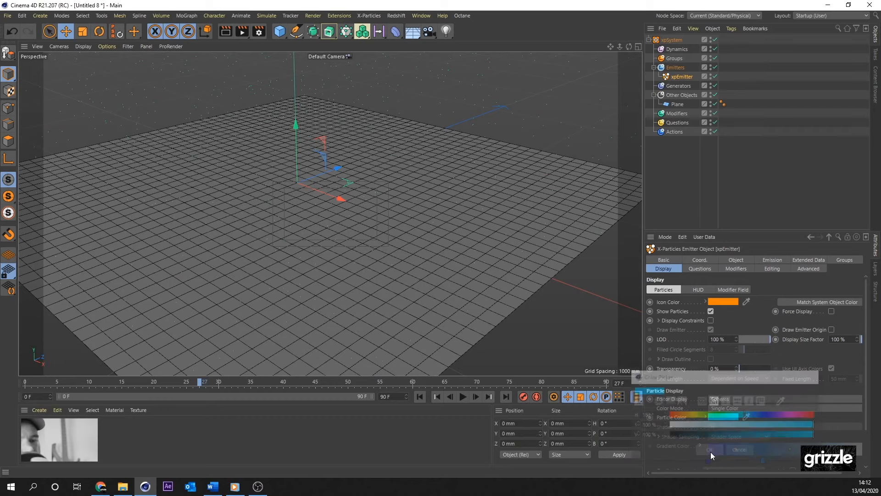
click(420, 398)
click(465, 397)
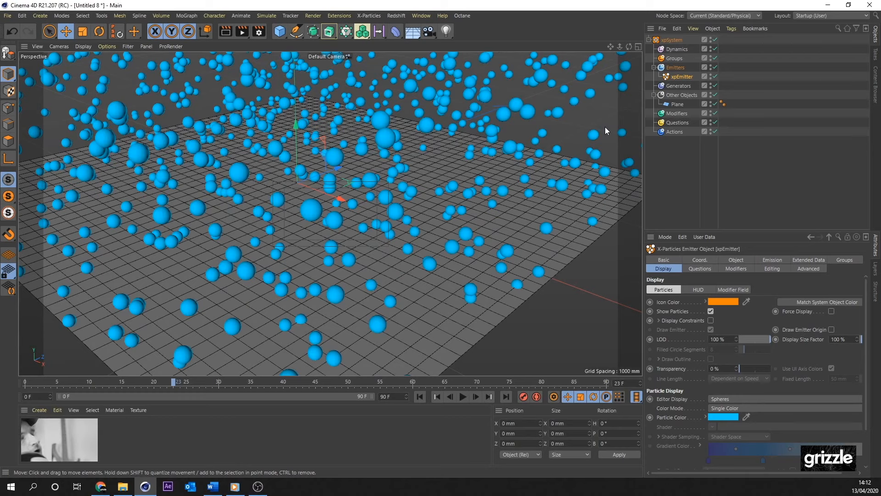
Add an xpLimit motion modifier to the system's Modifiers folder
click(673, 114)
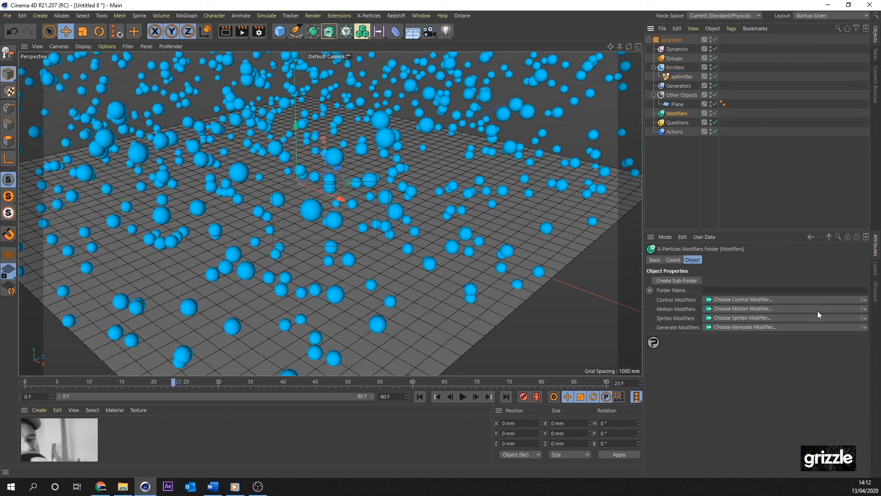
click(865, 309)
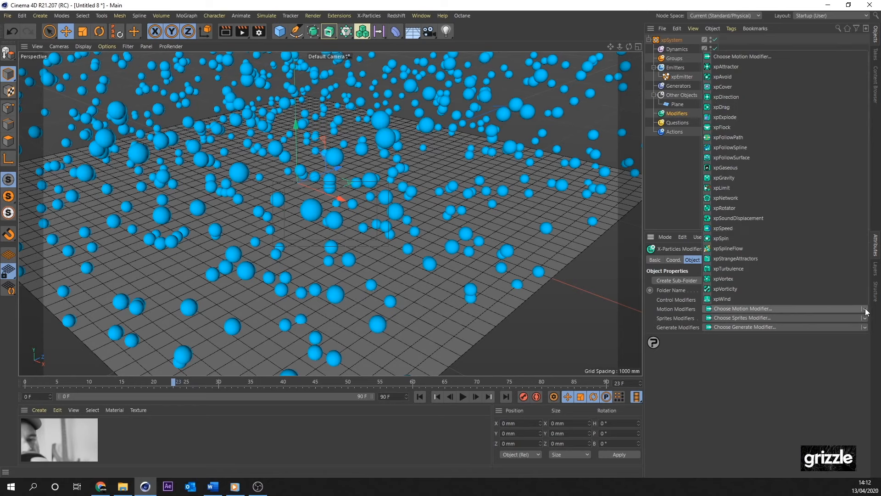
click(725, 188)
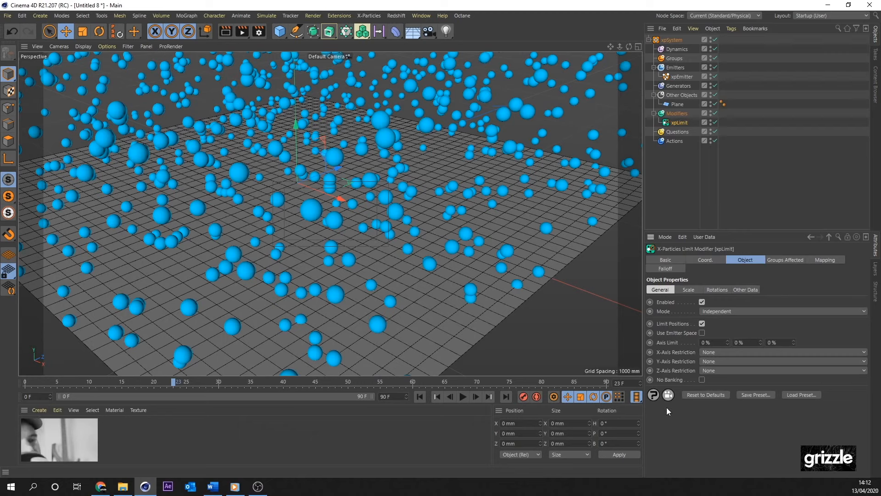
Set the xpLimit modifier's Y axis limit to 100%
click(720, 343)
key(Tab)
key(Tab)
click(757, 342)
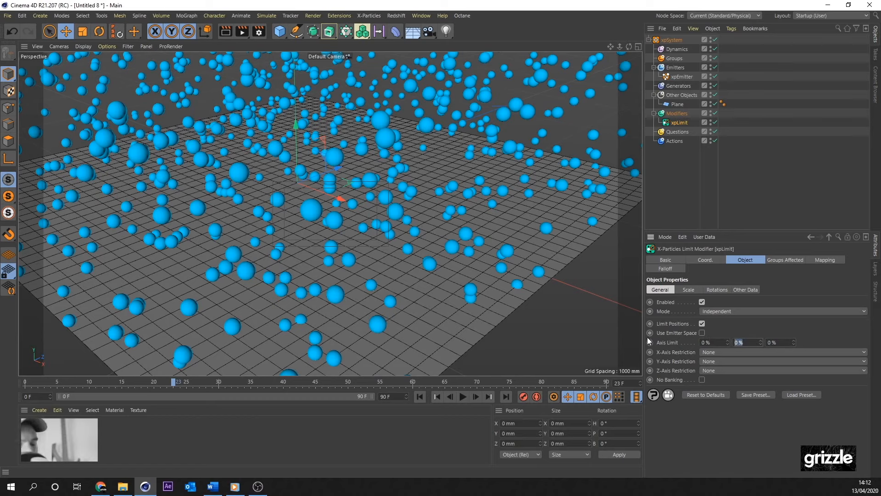
text(100)
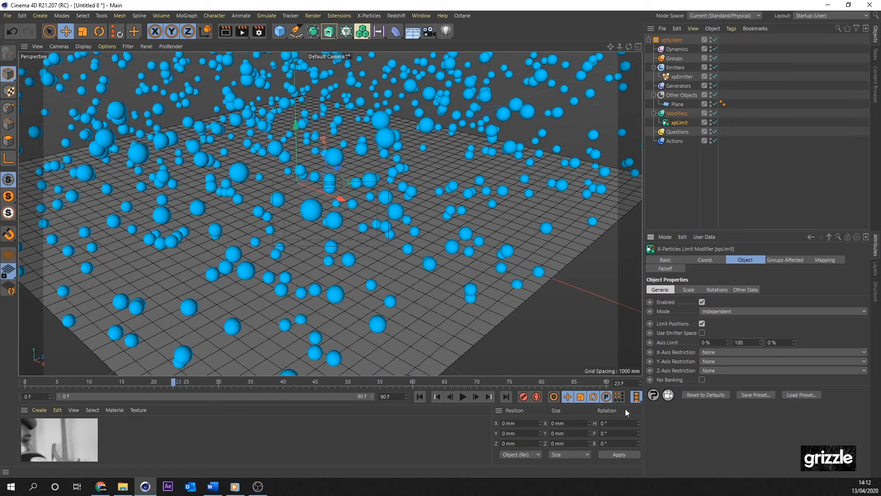
Replay the simulation from the start and examine from low and high angles how the particles sit on the plane
click(421, 396)
click(462, 397)
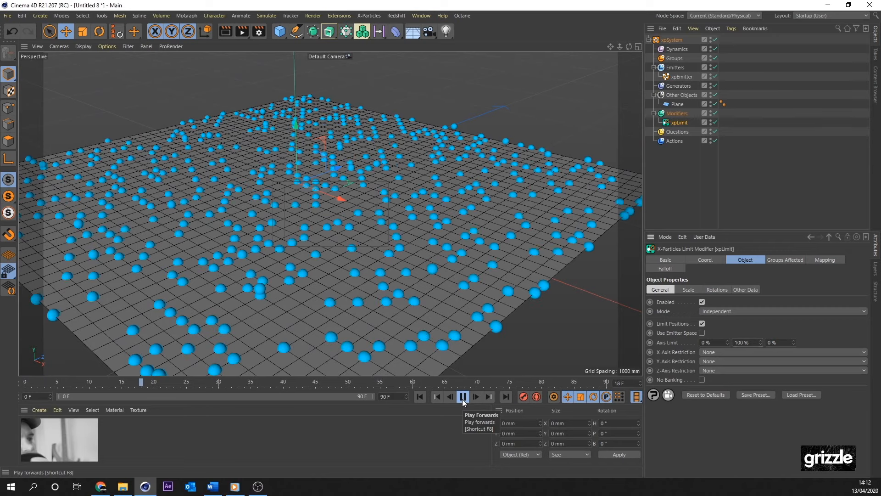
click(463, 397)
alt+drag(403, 298, 368, 301)
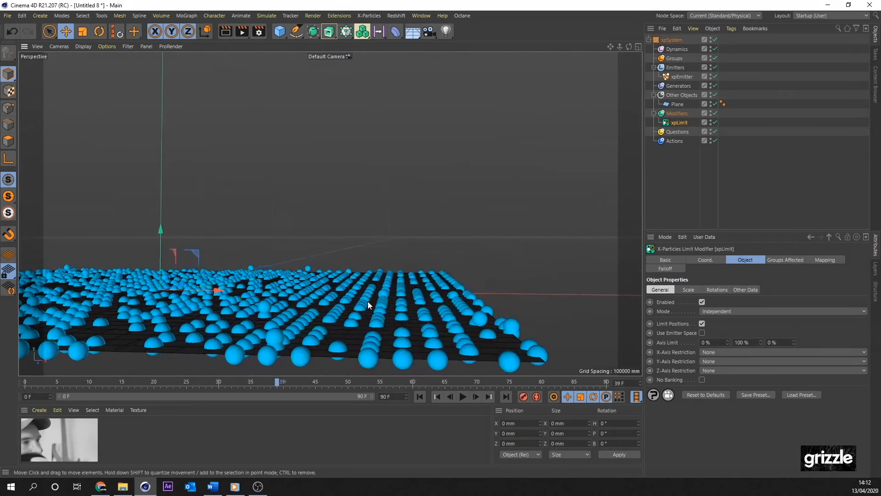
click(422, 396)
click(463, 397)
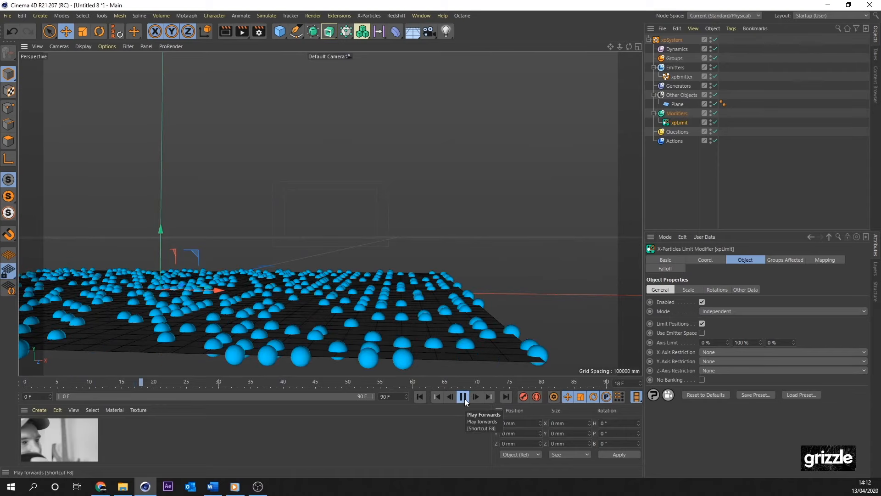
click(463, 397)
alt+drag(373, 335, 371, 224)
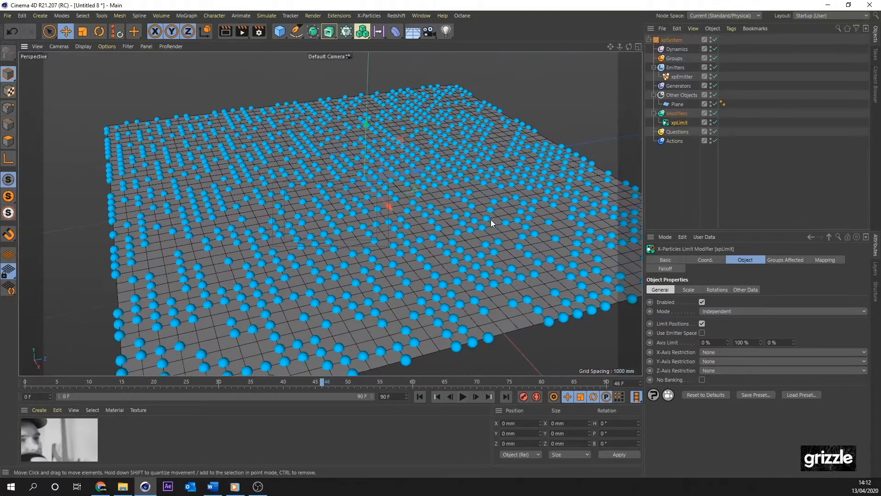
Change the emitter's emission mode to Shot and replay the simulation from the start
click(688, 78)
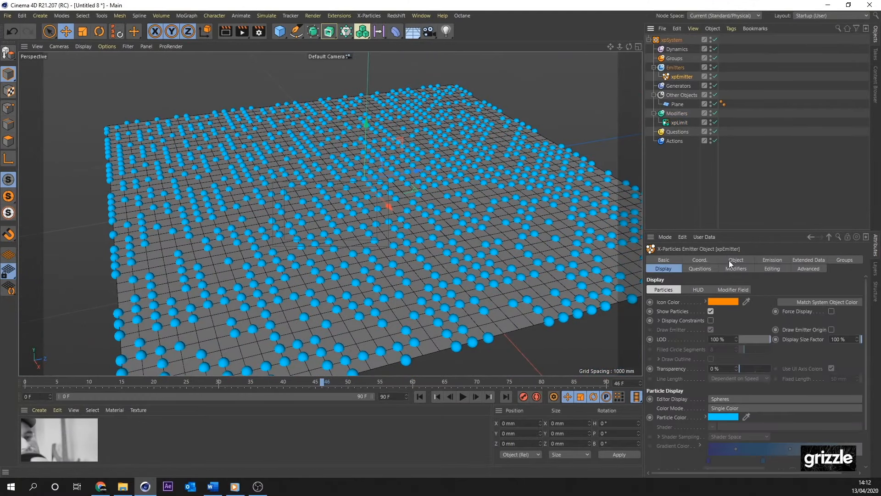
click(771, 260)
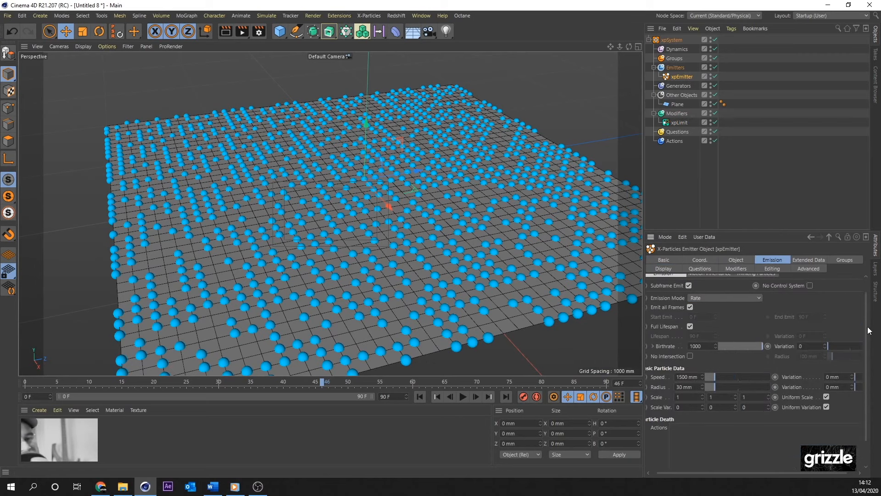
scroll(869, 328, up, 1)
click(750, 315)
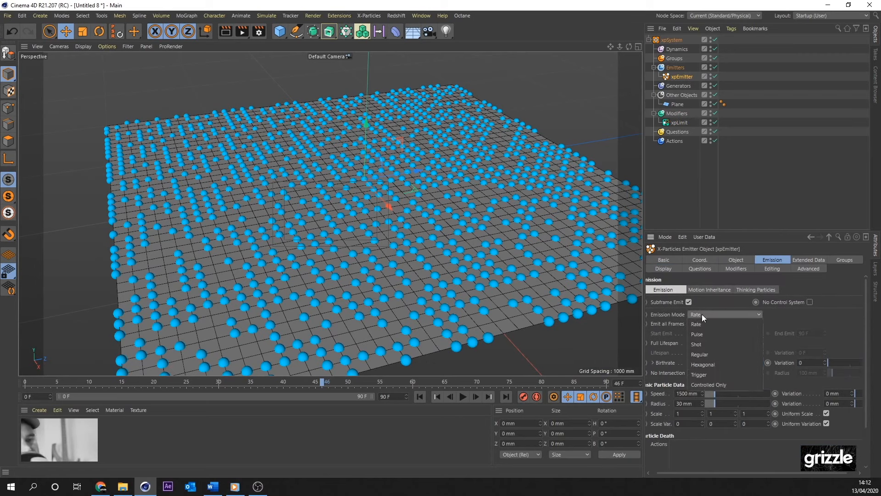
click(701, 344)
scroll(712, 333, down, 2)
drag(702, 288, 627, 290)
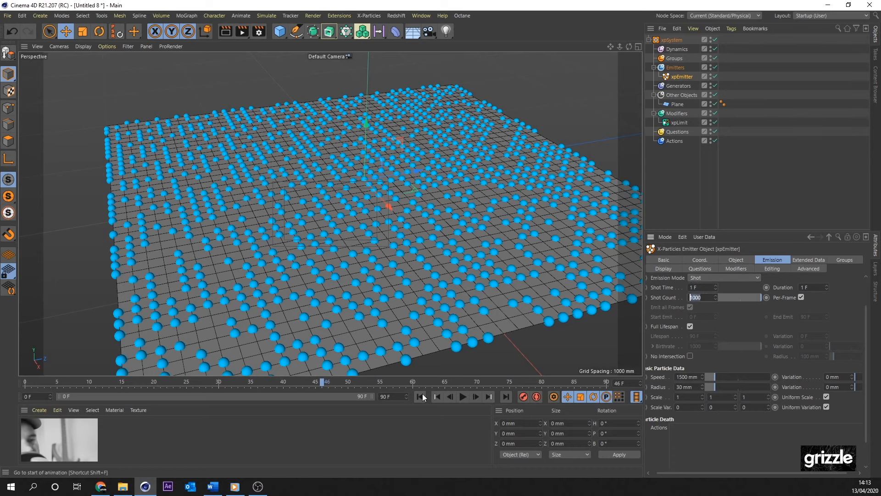
click(420, 396)
click(462, 396)
click(463, 396)
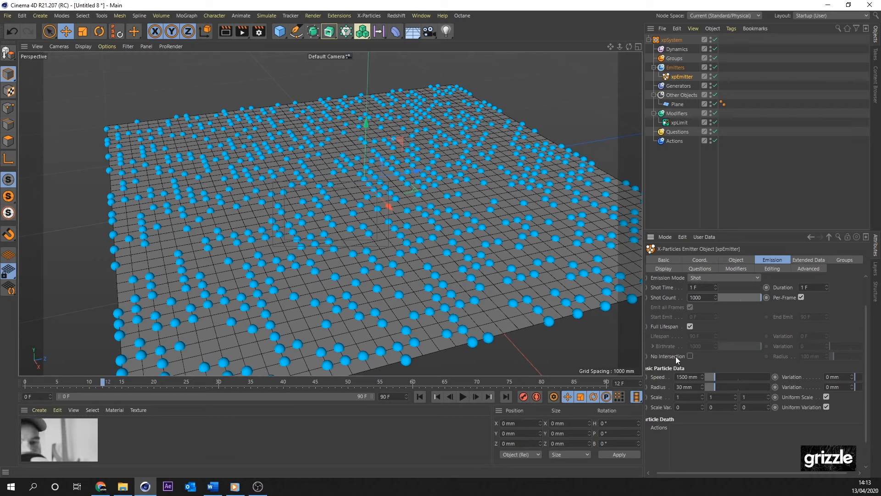
Enable No Intersection for the emitter's particles and replay the simulation from the start
click(691, 355)
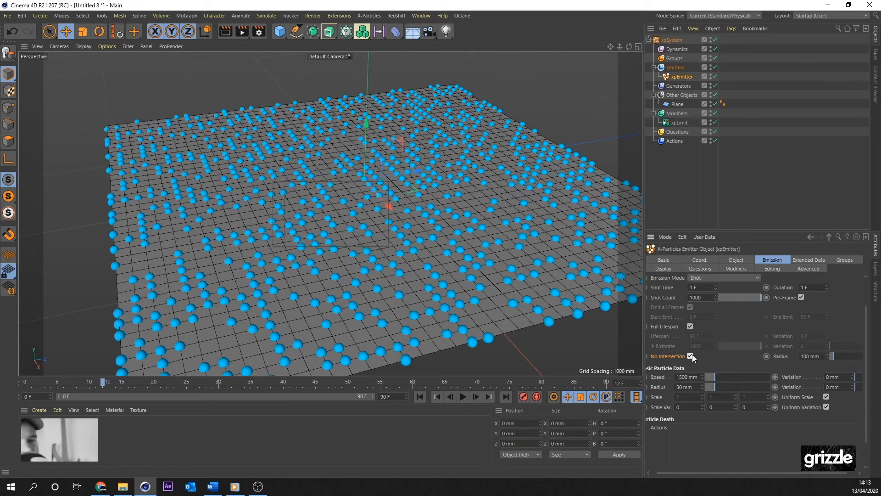
click(420, 396)
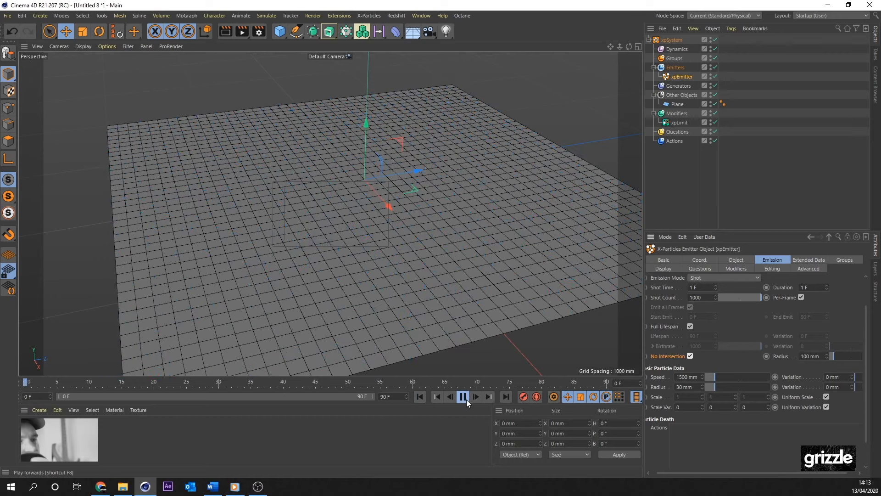
click(463, 397)
alt+drag(304, 271, 349, 269)
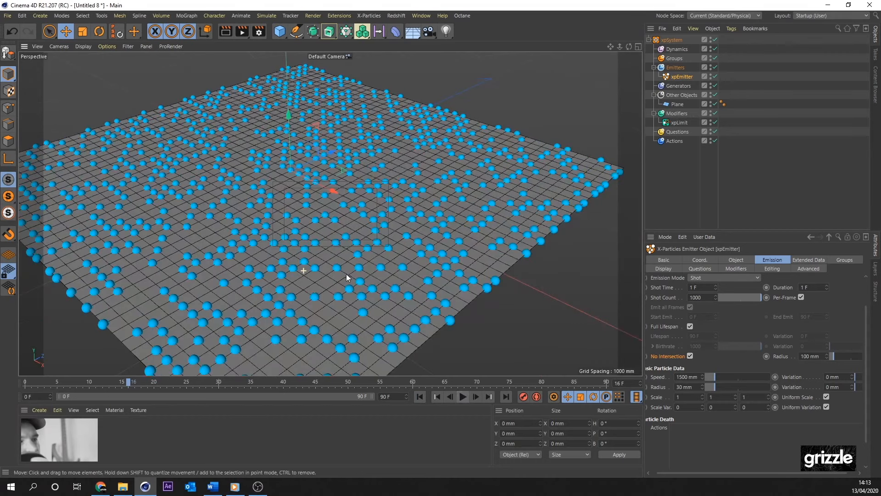
Set the emitter's shot count to 10000 and replay the simulation from the start
click(709, 296)
text(0)
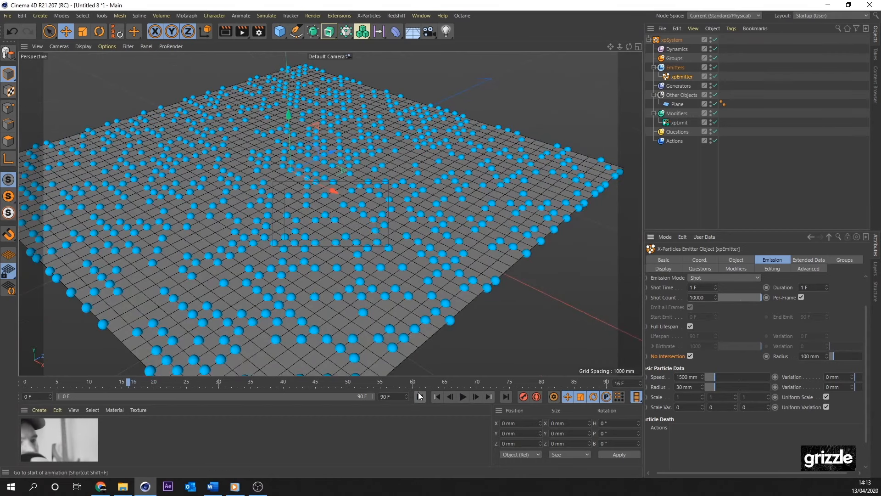
click(420, 397)
click(463, 397)
click(462, 397)
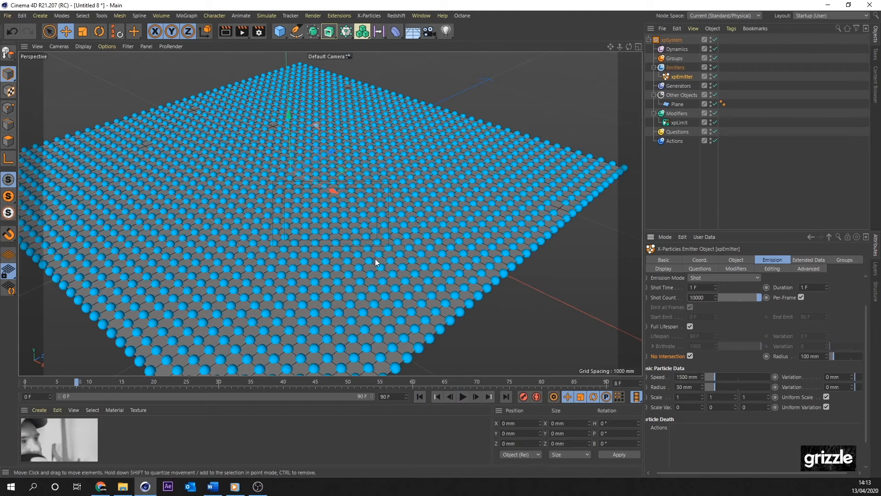
Raise the emitter's shot count to 20000 and replay the simulation from the start
scroll(375, 257, up, 4)
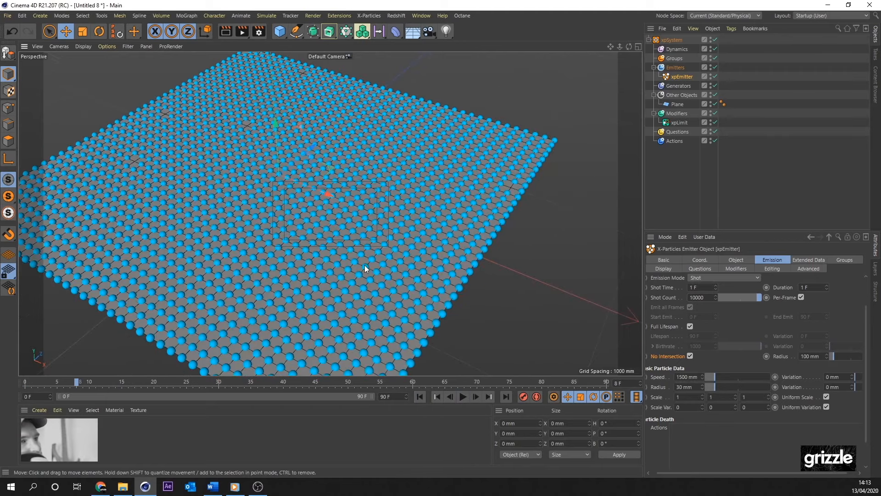
alt+drag(364, 265, 432, 268)
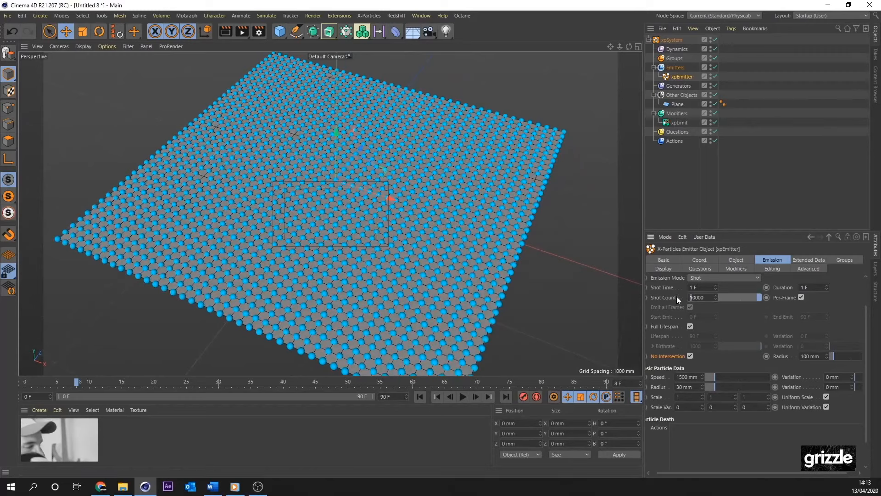
click(423, 398)
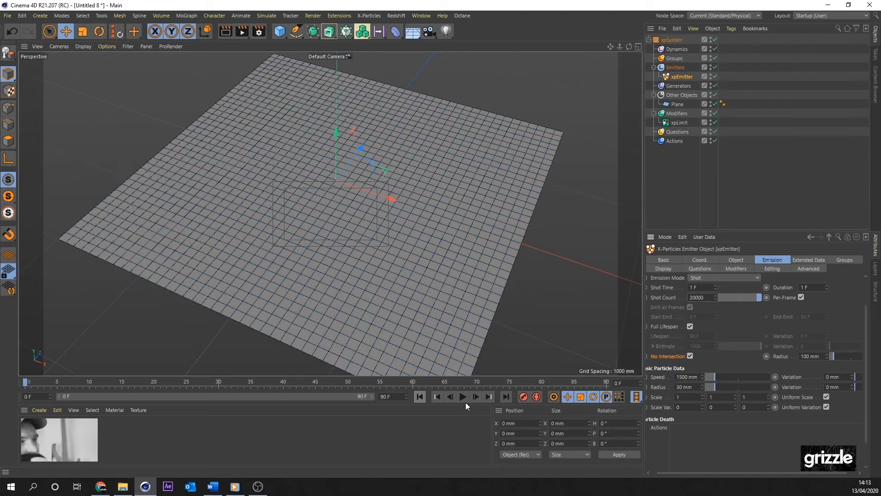
click(464, 398)
click(466, 397)
alt+drag(487, 327, 409, 299)
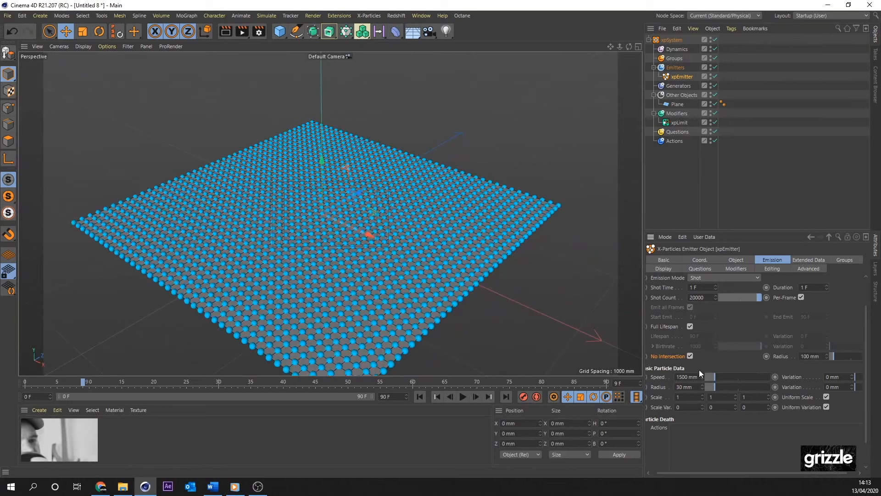
Set the emitter's particle radius to 15 mm and replay the simulation from the start
double_click(695, 387)
text(15)
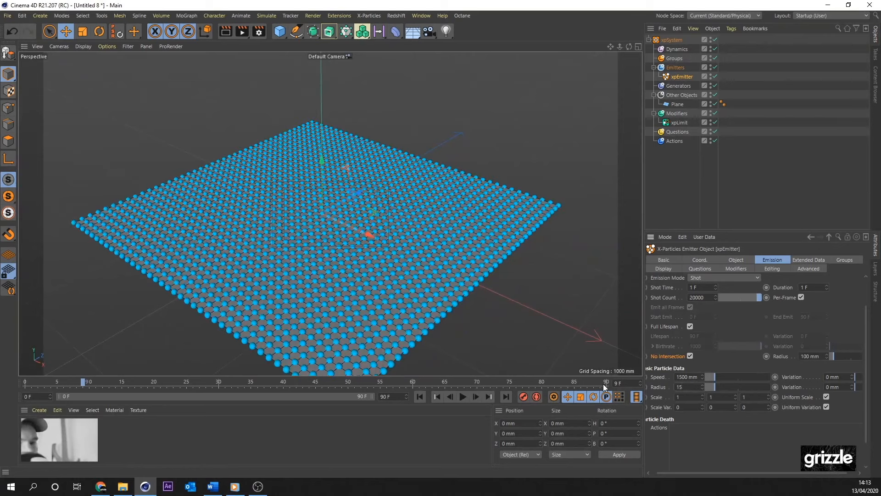
key(Return)
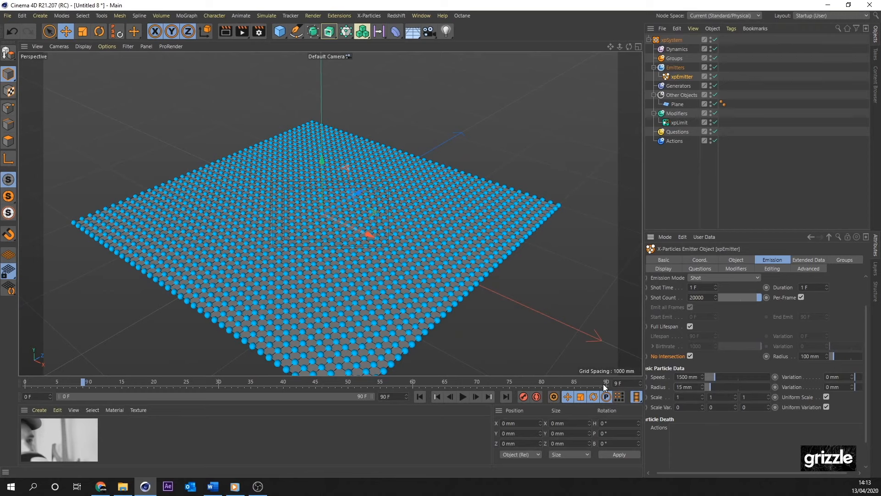
click(420, 398)
click(461, 396)
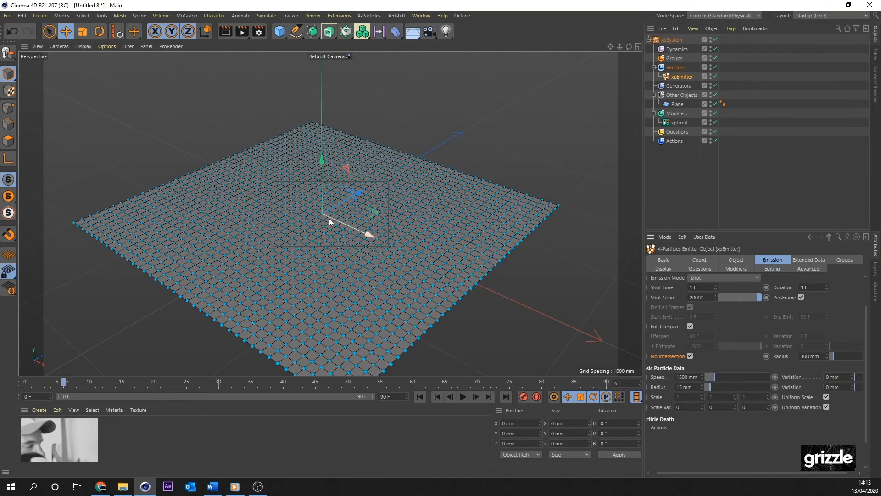
Hide the plane in the viewport and replay the simulation to inspect the particle grid up close
click(711, 103)
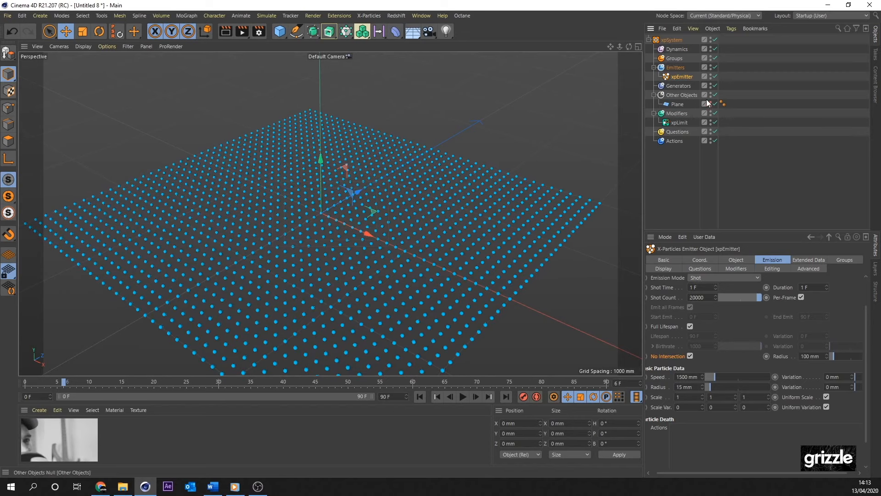
alt+drag(386, 224, 363, 250)
scroll(358, 224, up, 5)
click(436, 396)
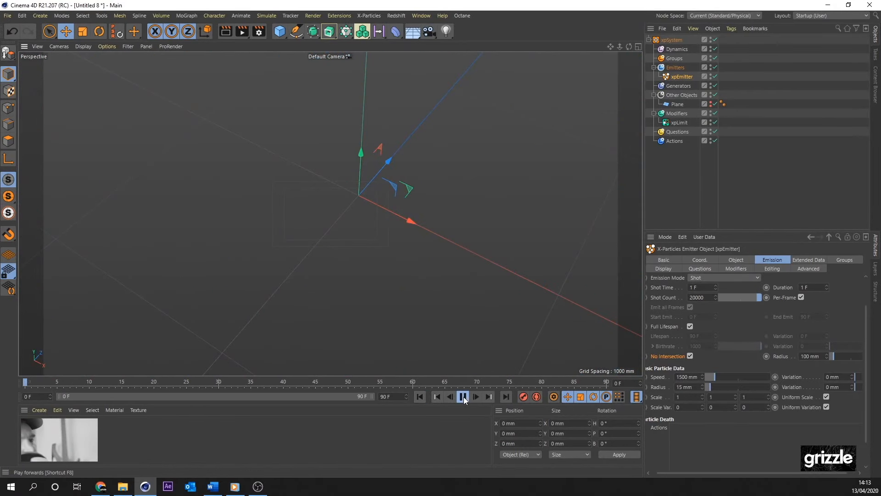
click(463, 397)
click(463, 396)
alt+drag(440, 293, 427, 200)
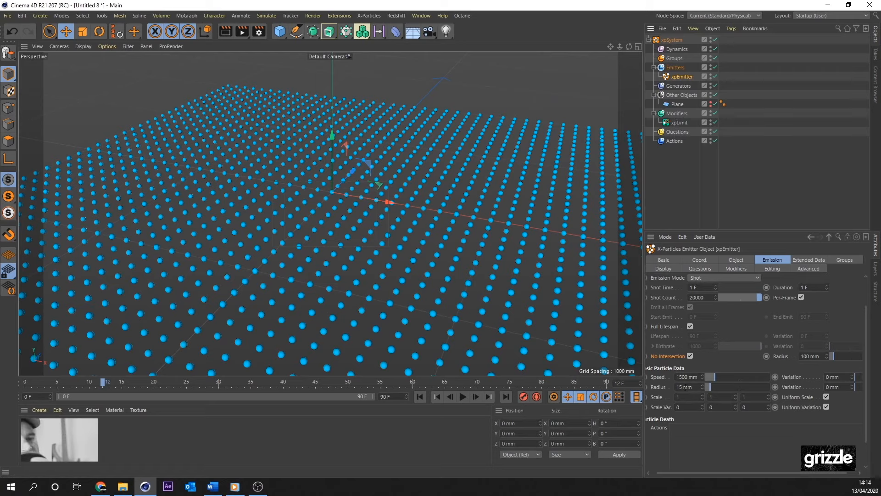
double_click(697, 377)
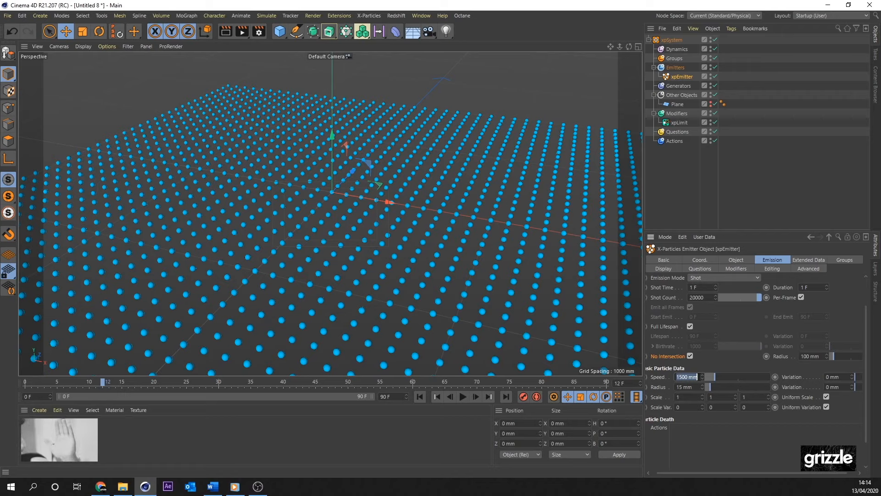
Add an xpTurbulence motion modifier to the system's Modifiers folder
click(677, 114)
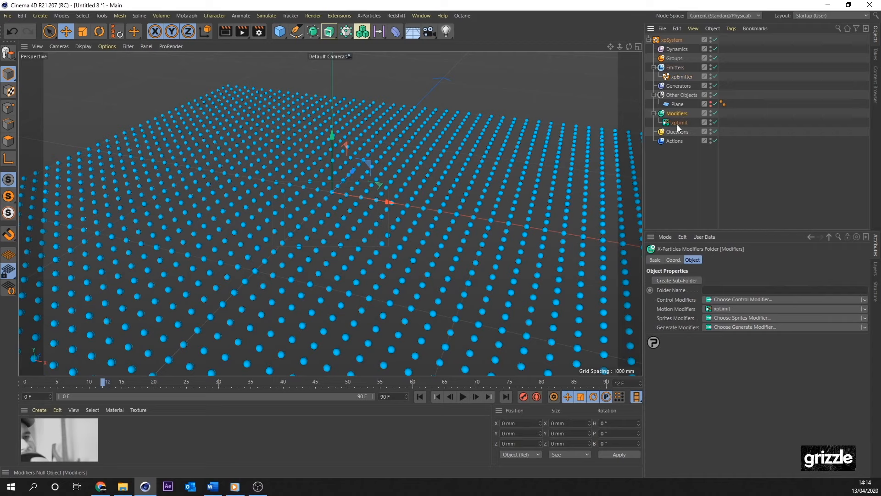
click(865, 308)
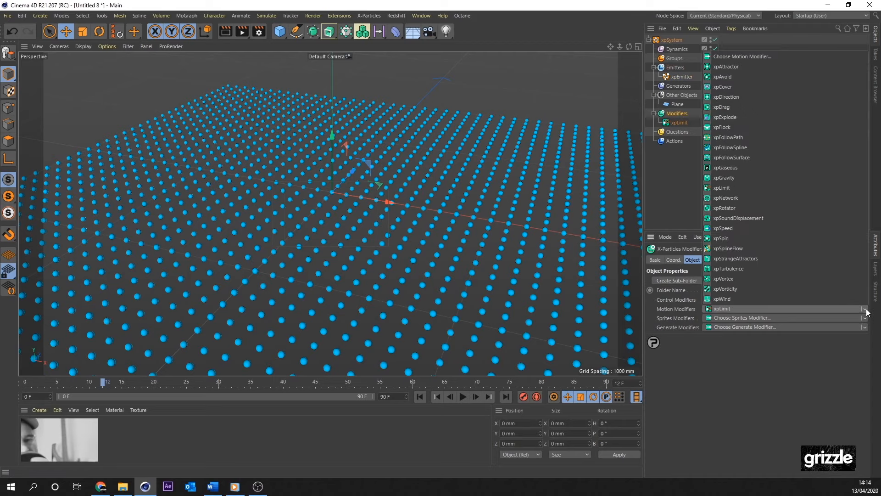
click(726, 268)
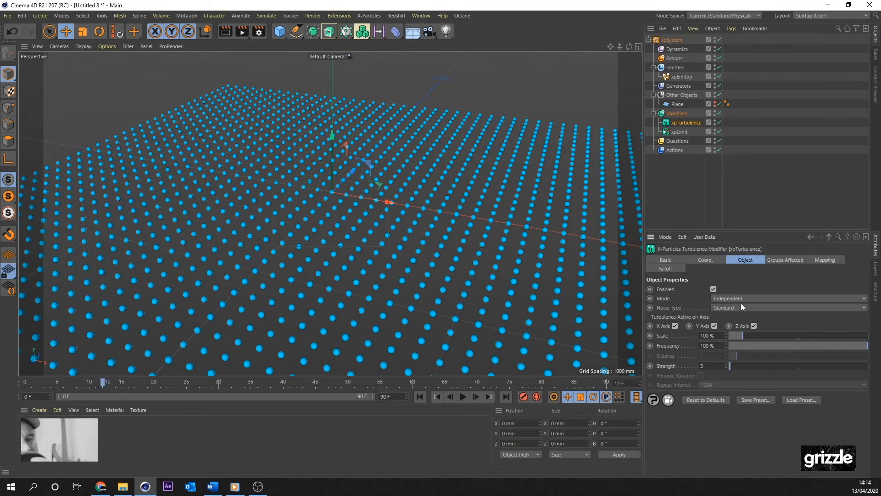
Set the xpTurbulence noise type to Wavy Turbulence and replay the simulation from the start
click(741, 307)
click(737, 323)
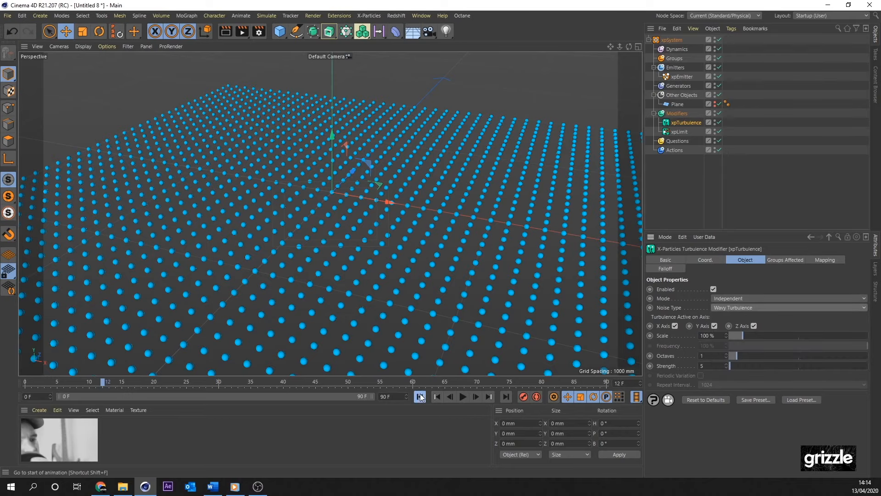
click(421, 398)
click(463, 397)
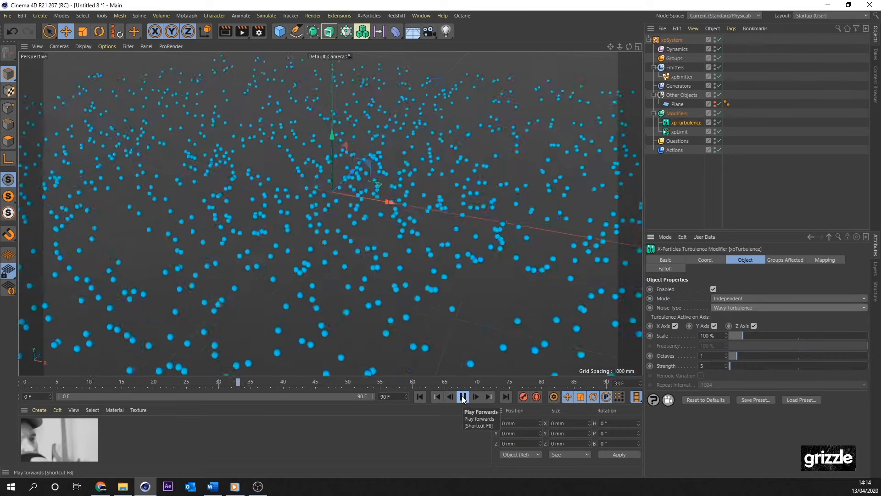
click(463, 397)
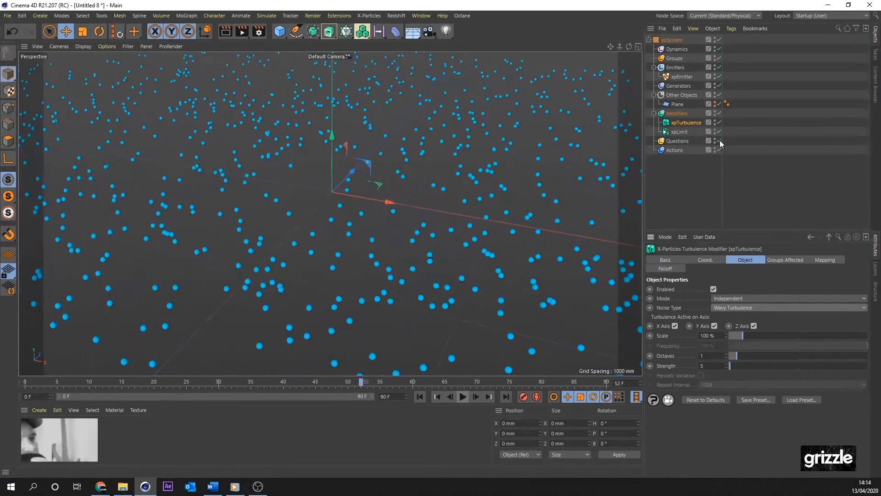
Deactivate the xpTurbulence modifier on the Y axis and set its strength to 1
click(714, 326)
click(674, 325)
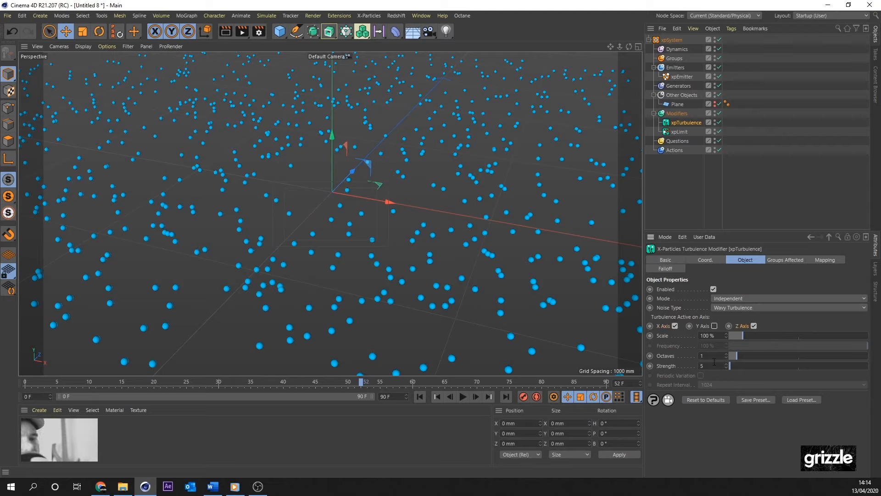
drag(713, 364, 667, 362)
text(1)
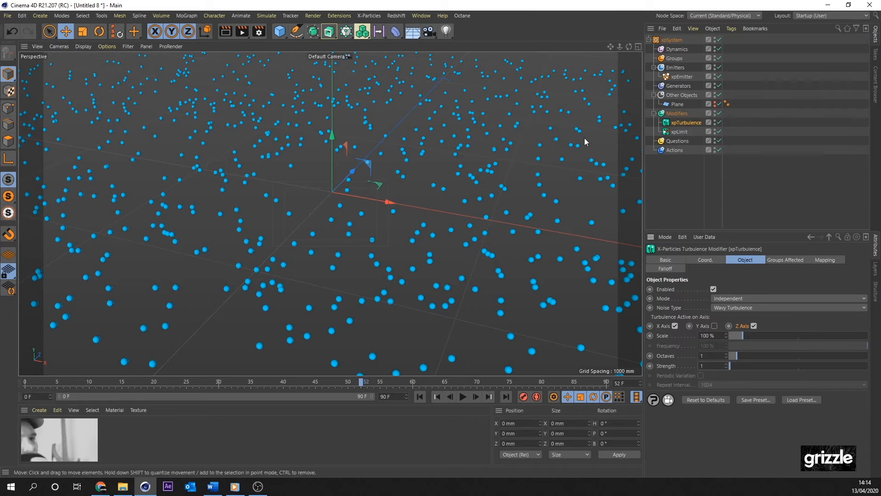
Replay the simulation from the start to check how the weaker turbulence moves the particles
click(420, 396)
click(462, 397)
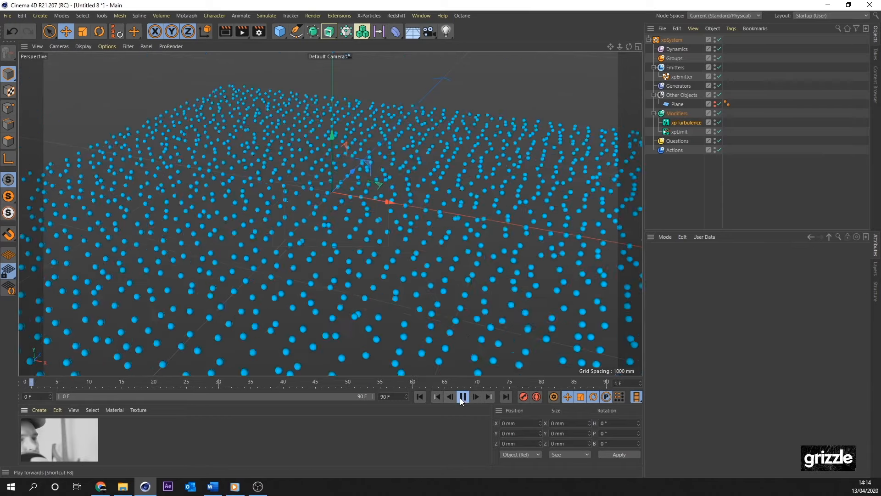
click(461, 398)
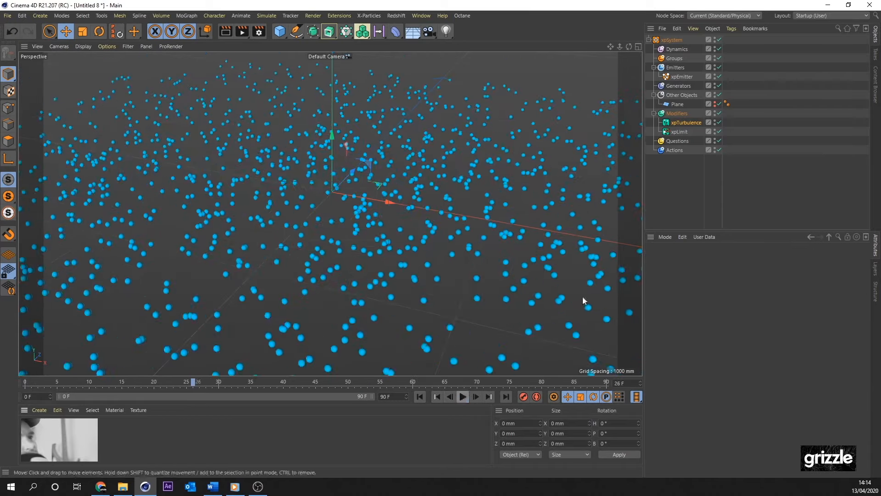
Set the emitter's particle speed to 150 mm and replay the simulation from the start
click(682, 77)
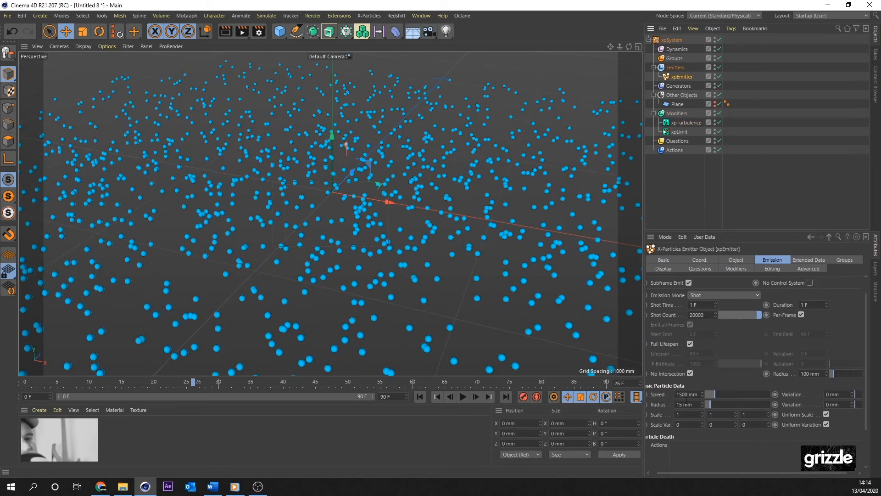
click(687, 394)
key(BackSpace)
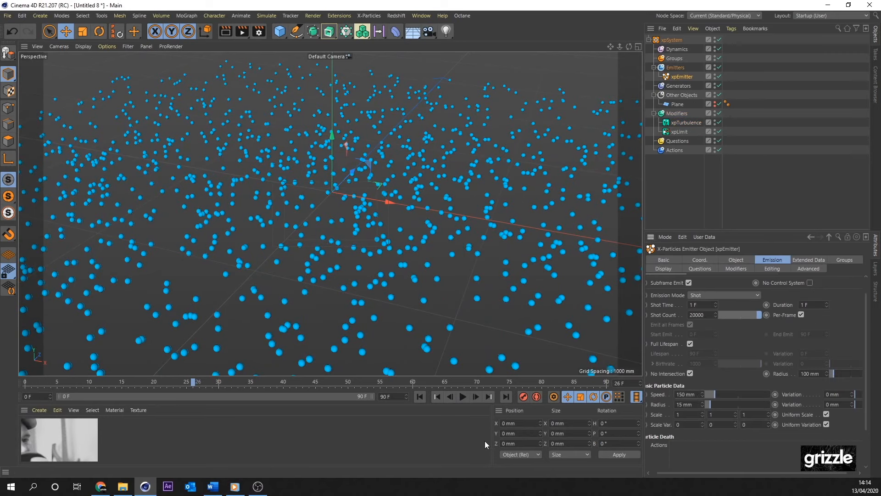
key(Return)
click(419, 396)
click(463, 396)
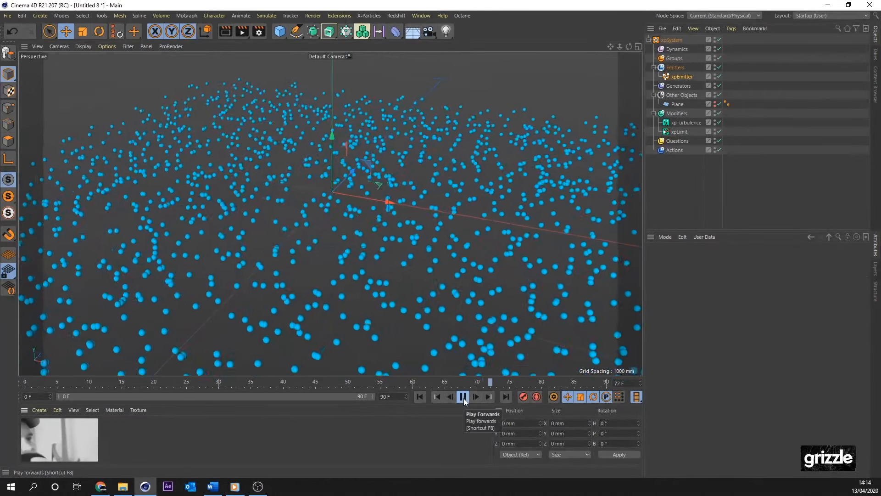
click(463, 398)
Extend the animation and its preview range to 250 frames and replay the simulation from the start
drag(392, 397, 307, 392)
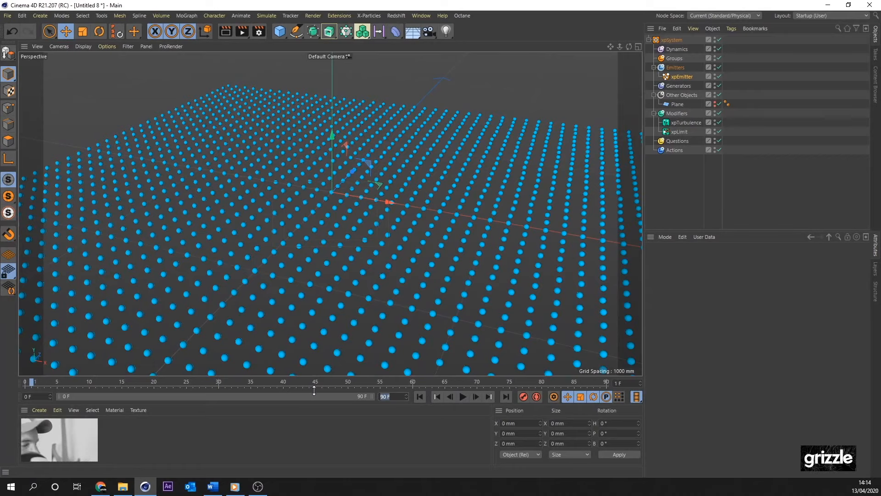
text(250)
key(Return)
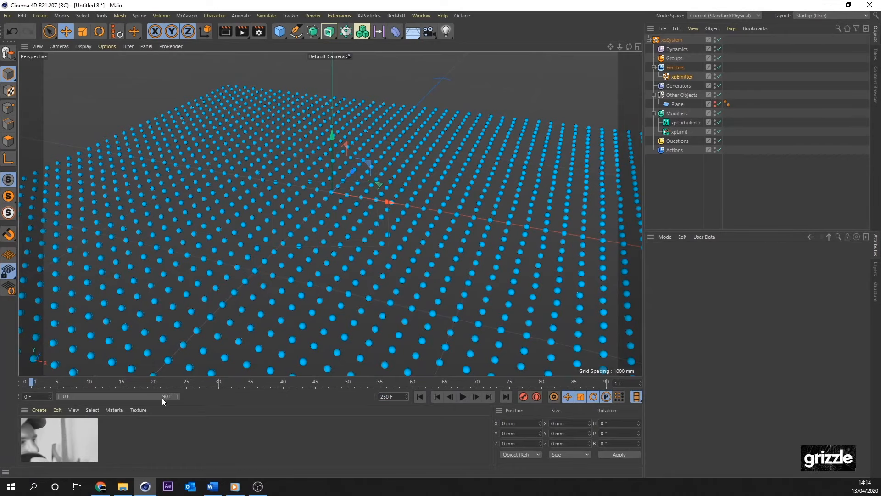
drag(177, 396, 372, 396)
click(421, 397)
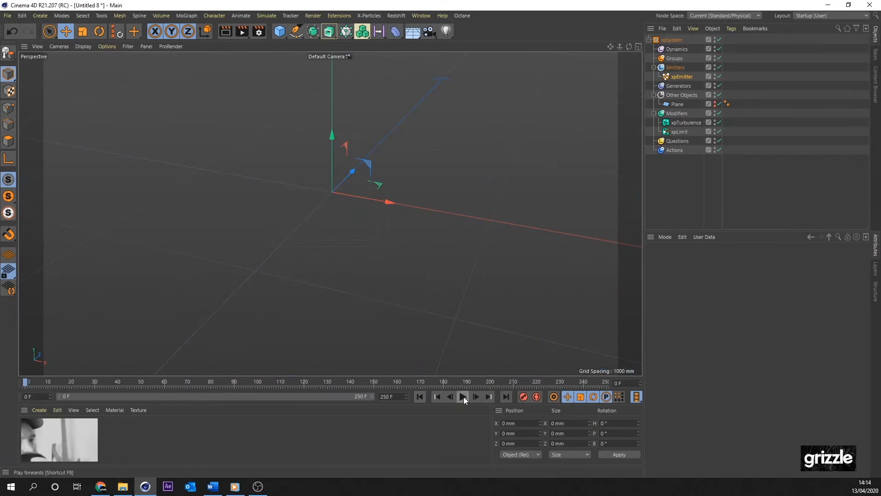
click(463, 397)
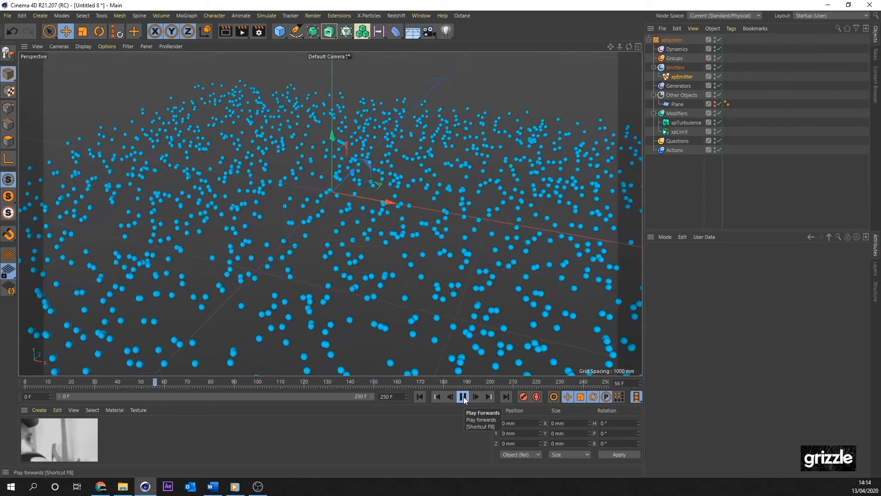
click(463, 397)
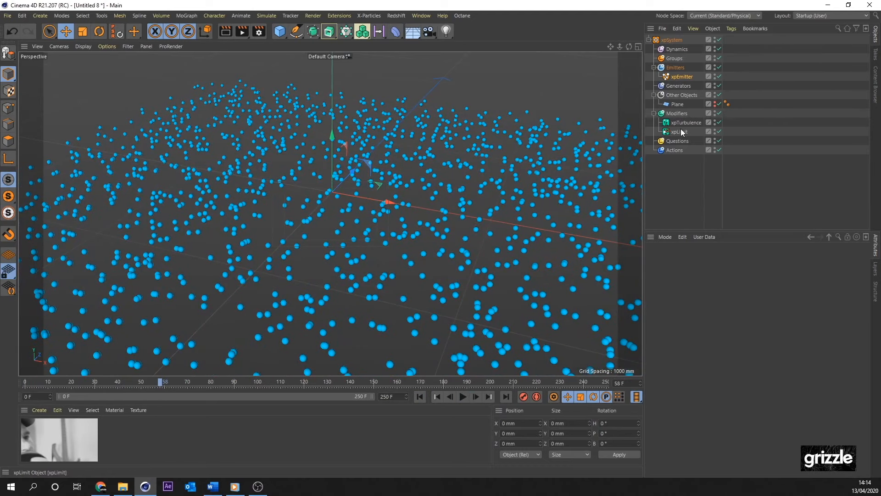
Enable limiting of other data in the xpLimit modifier and clip higher Speed values at 40 mm
click(683, 78)
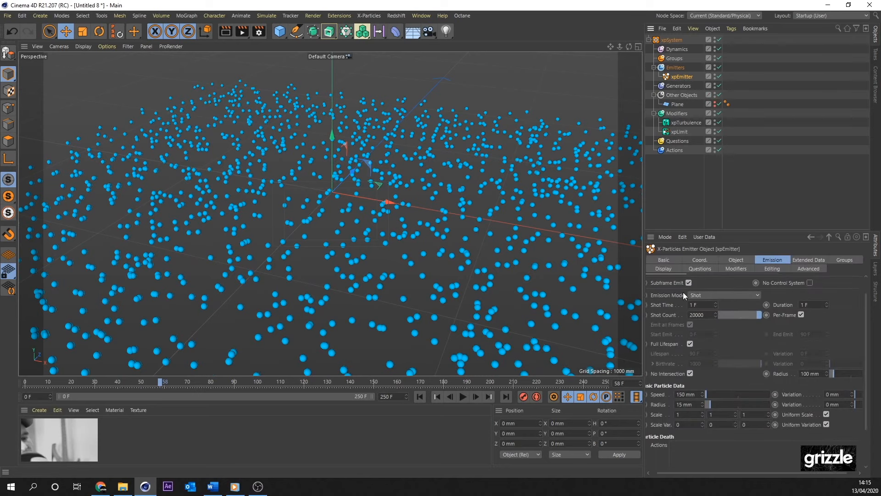
click(681, 131)
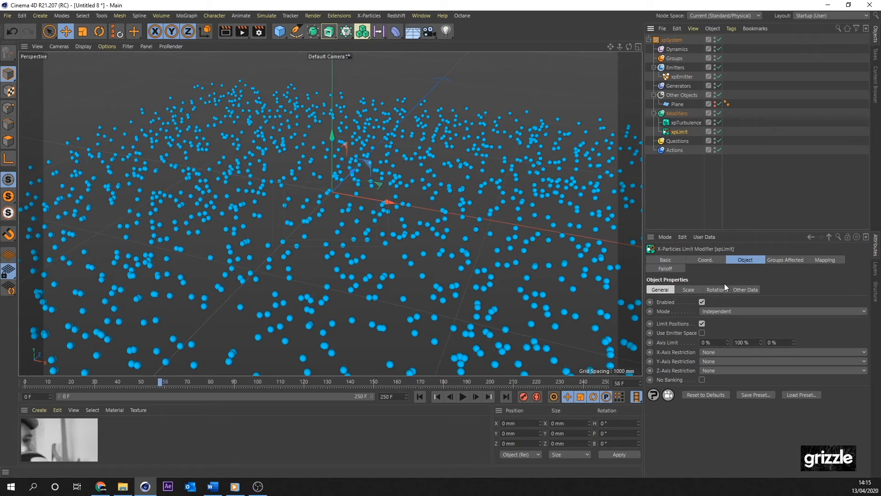
click(746, 290)
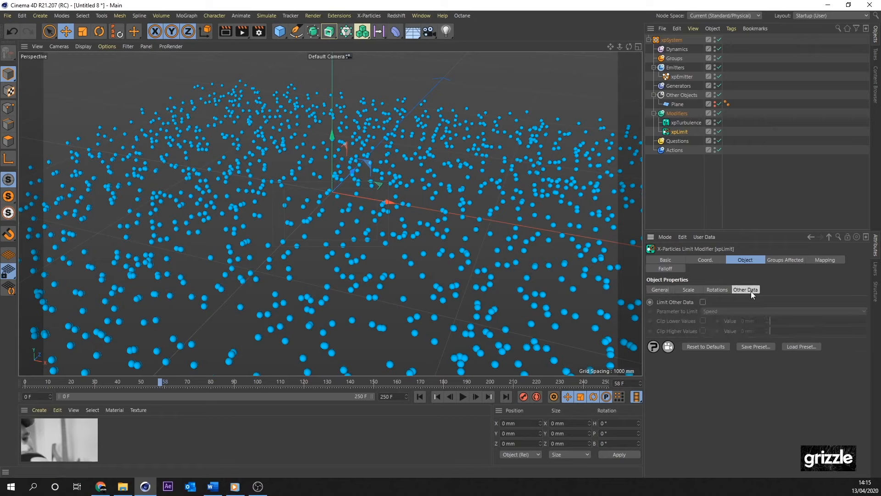
click(703, 301)
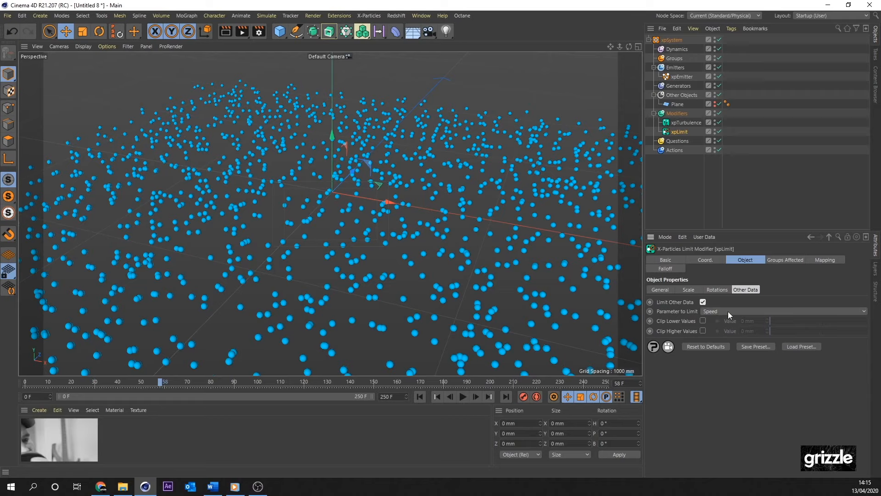
click(703, 330)
drag(761, 330, 627, 328)
text(40)
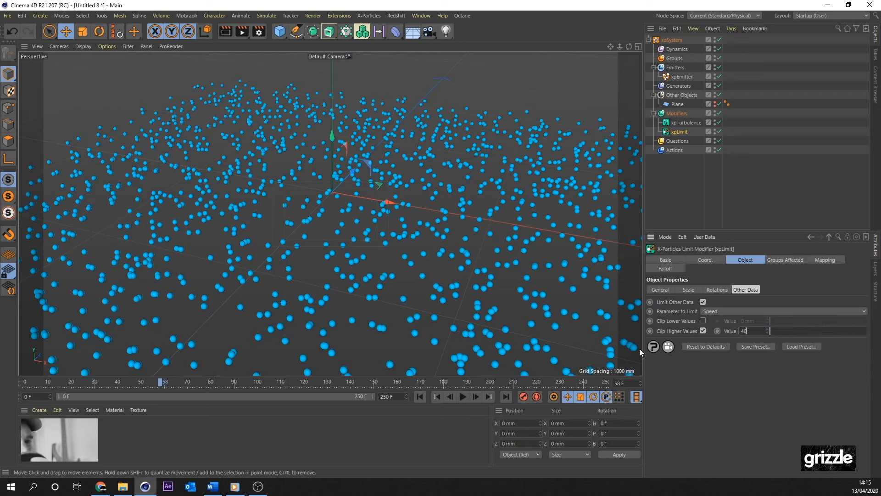
key(Return)
Replay the simulation from the start to check the particle motion with the speed limit
click(421, 397)
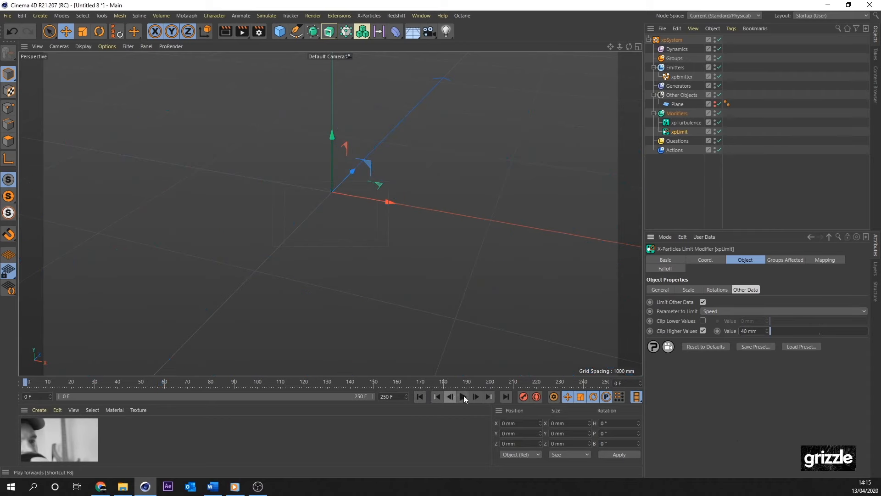
click(464, 396)
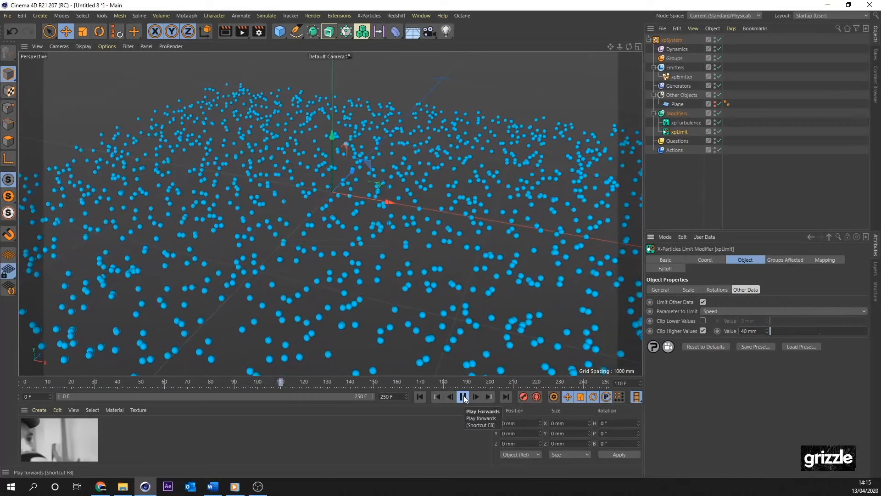
click(463, 396)
Set the xpTurbulence scale to 30% and replay the simulation from the start
click(687, 122)
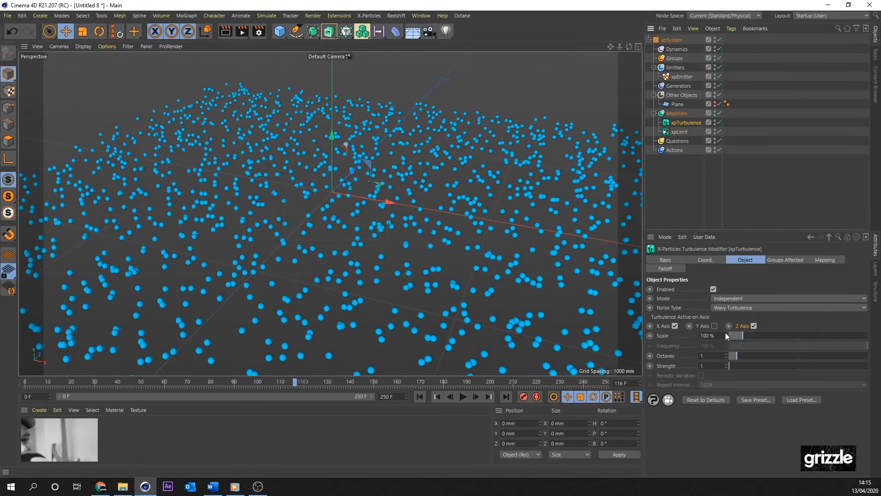
click(722, 335)
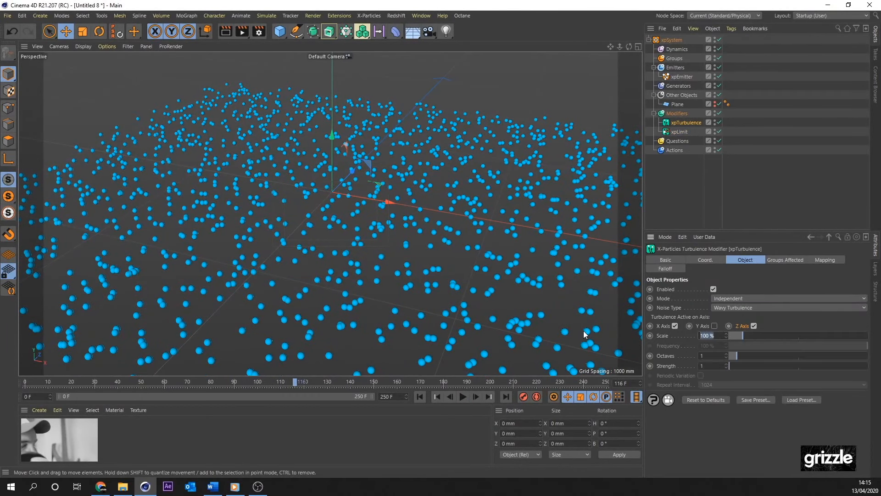
text(30)
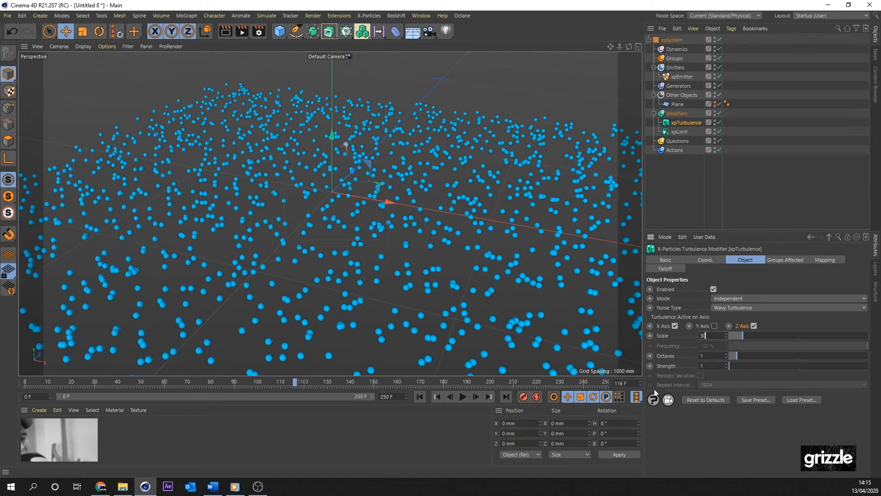
click(419, 398)
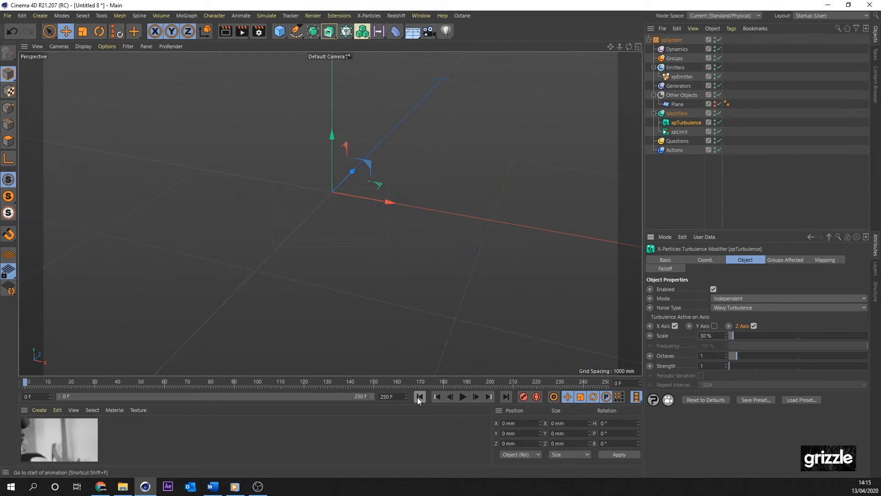
click(462, 397)
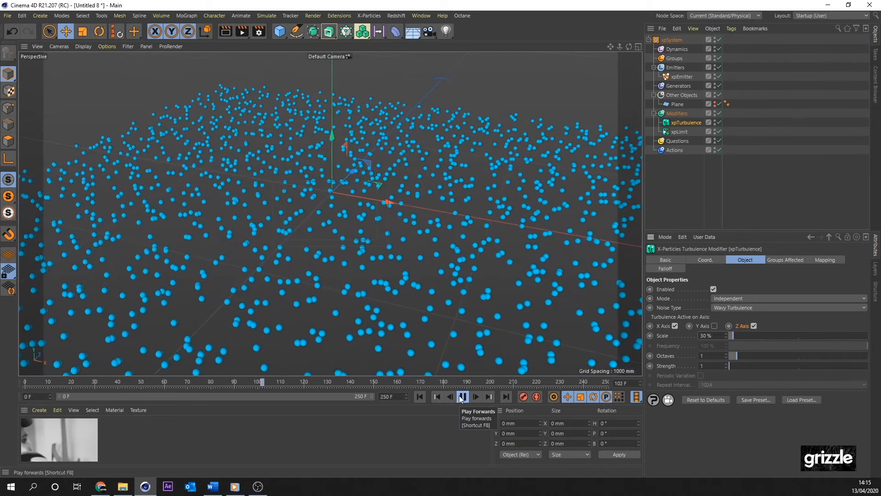
click(462, 397)
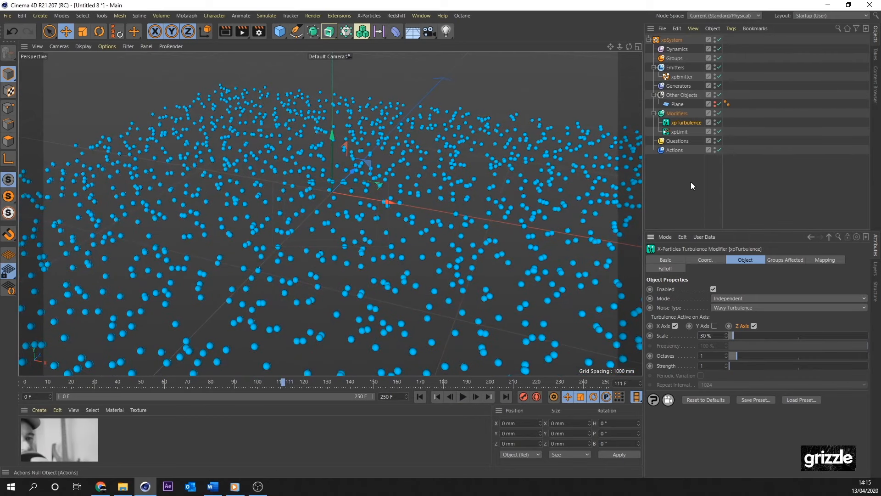
Add an xpPPCollisions object to the system's Dynamics folder
click(679, 49)
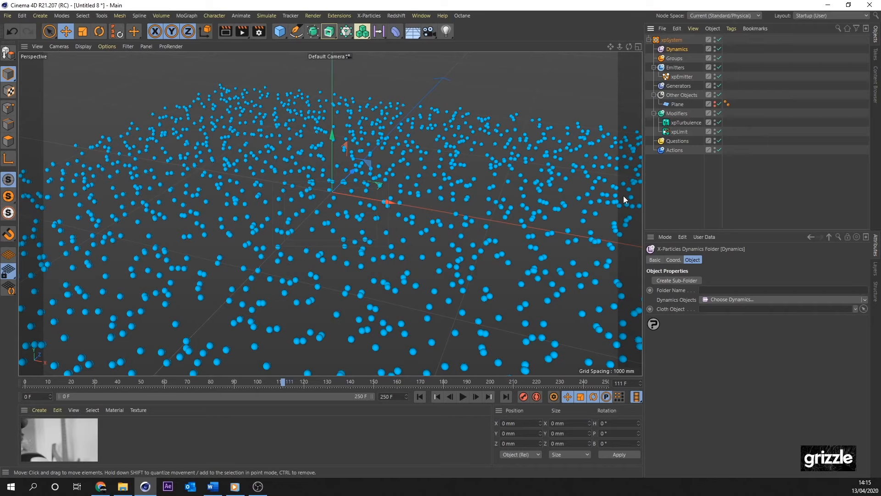
click(865, 301)
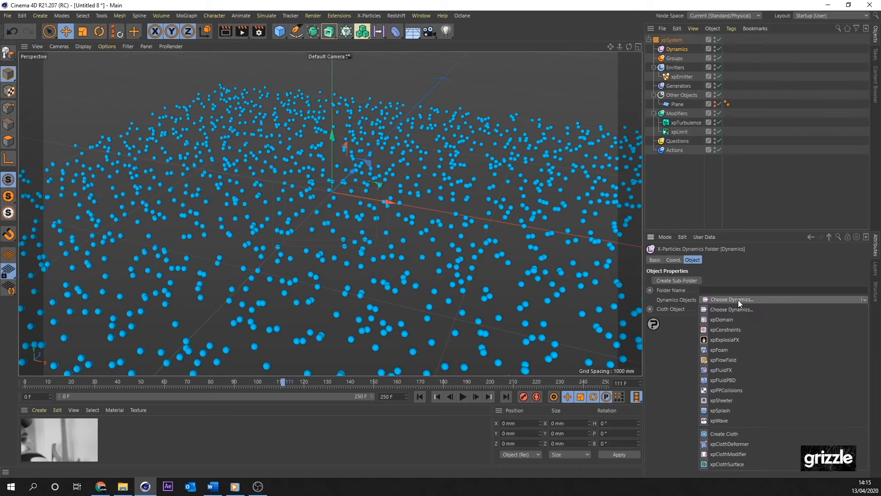
click(740, 390)
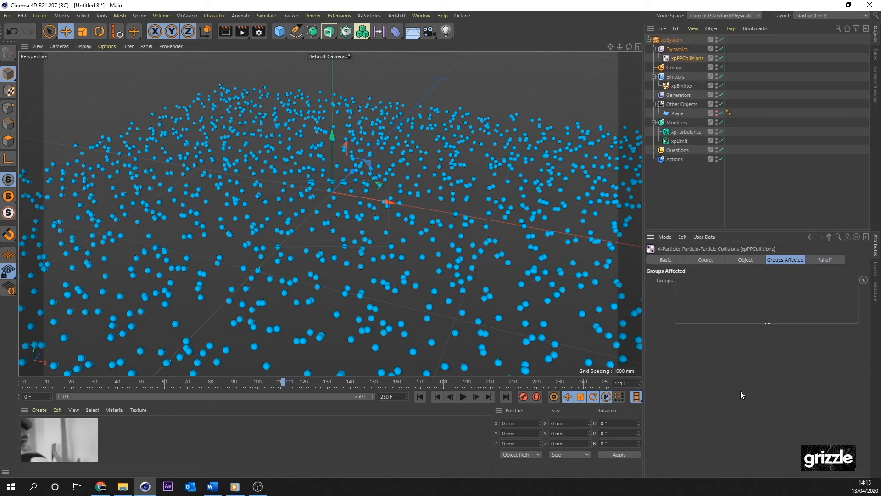
Replay the simulation from the start and inspect the particle-particle collisions up close
click(419, 396)
click(463, 397)
scroll(329, 218, up, 10)
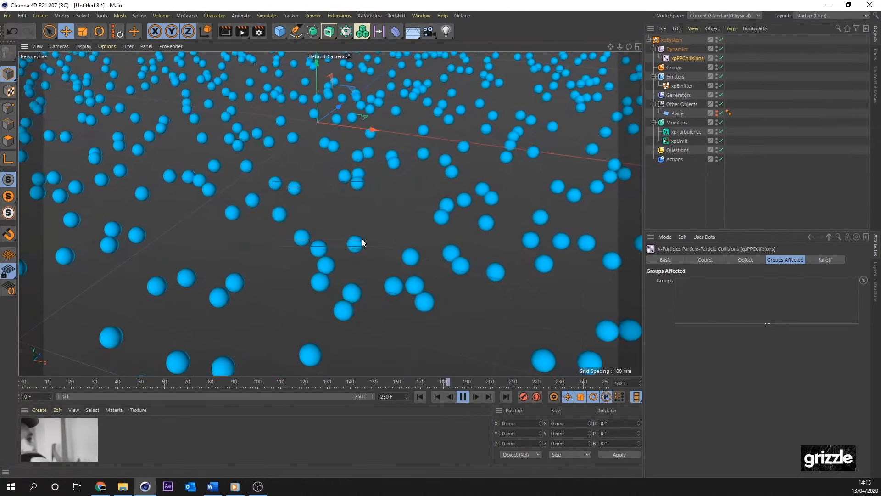
click(463, 396)
scroll(410, 268, down, 2)
scroll(409, 269, down, 5)
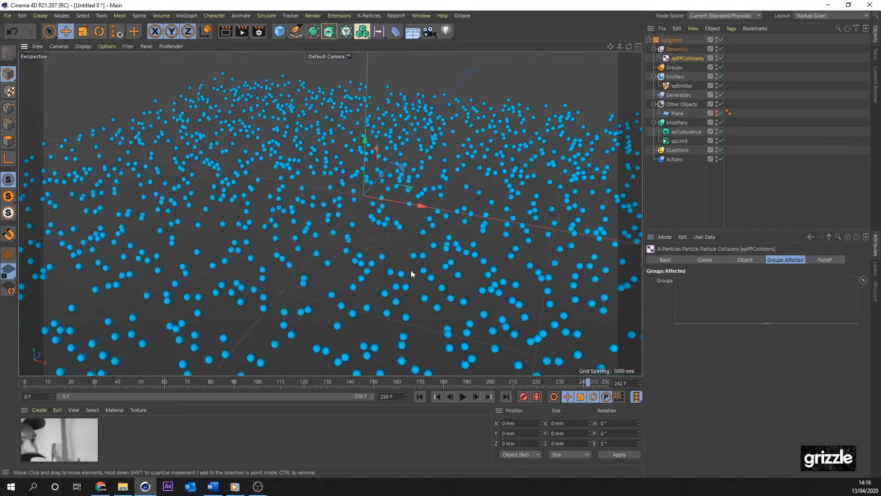
Replay the simulation twice from the start to examine how the particles collide across the grid
alt+drag(384, 186, 375, 223)
alt+middle_drag(366, 165, 367, 178)
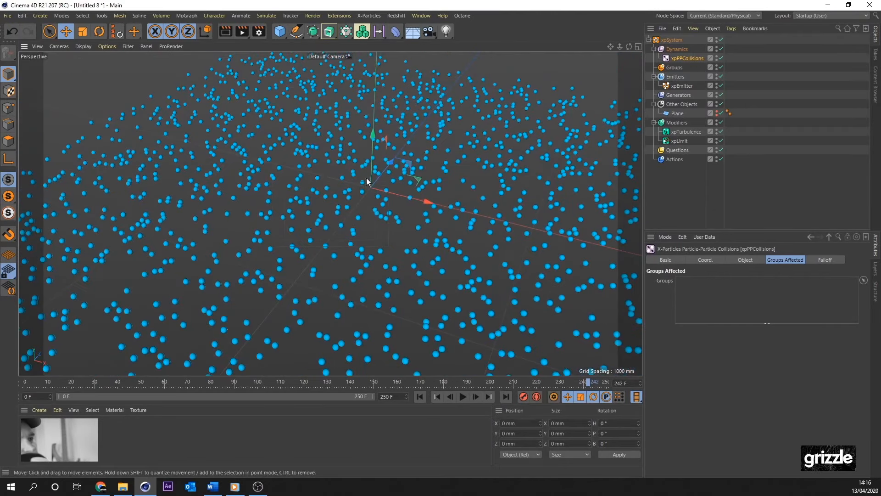
scroll(376, 186, up, 4)
mouse_move(377, 208)
alt+mouse_down()
mouse_move(366, 222)
mouse_move(373, 202)
alt+mouse_up()
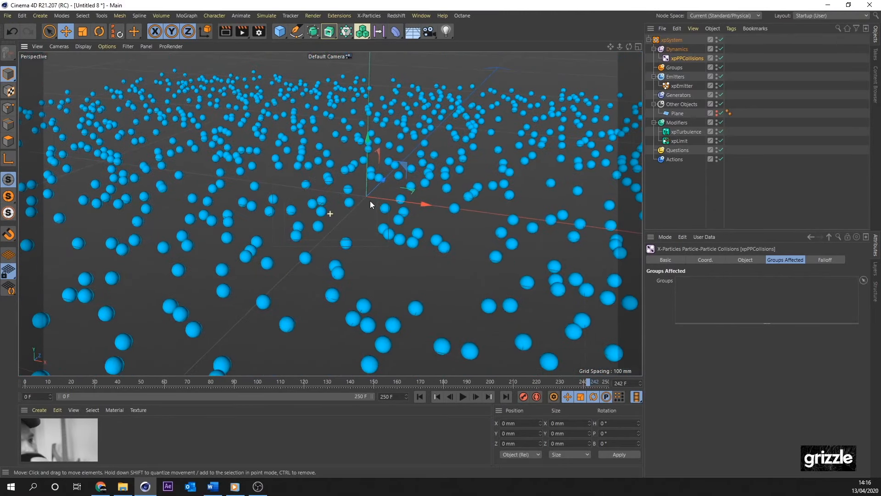
click(419, 397)
click(462, 397)
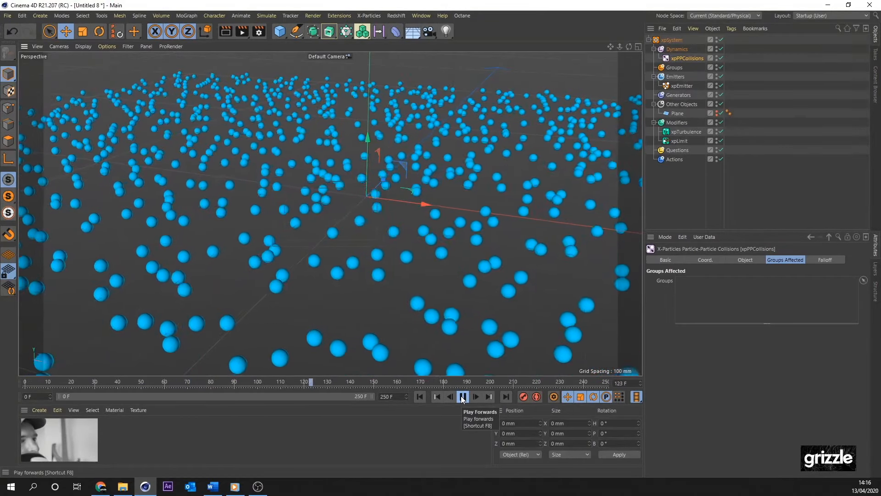
click(462, 397)
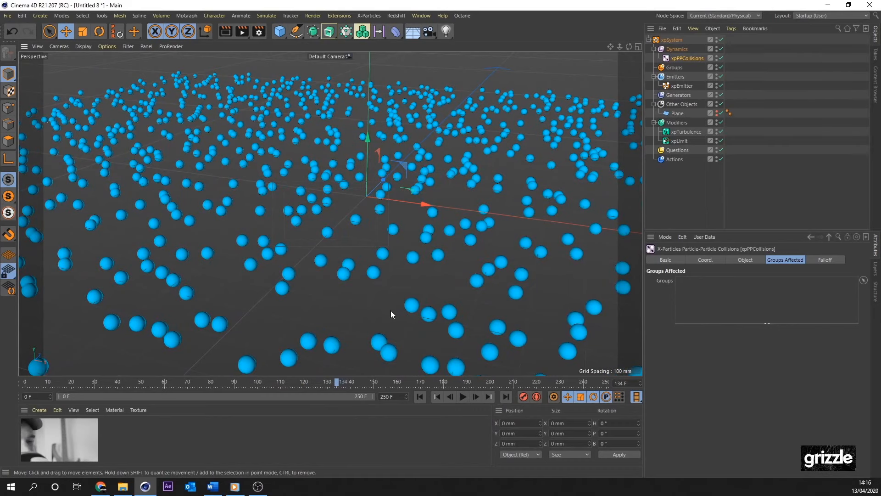
click(420, 397)
click(462, 397)
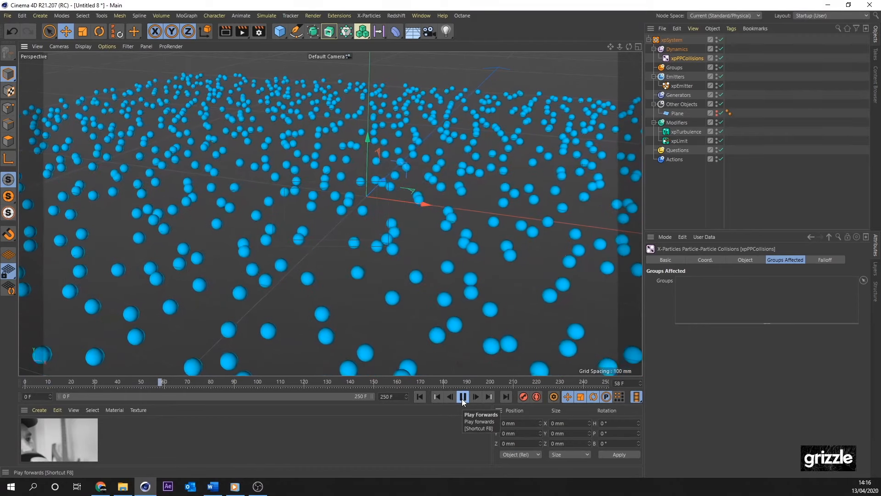
click(462, 396)
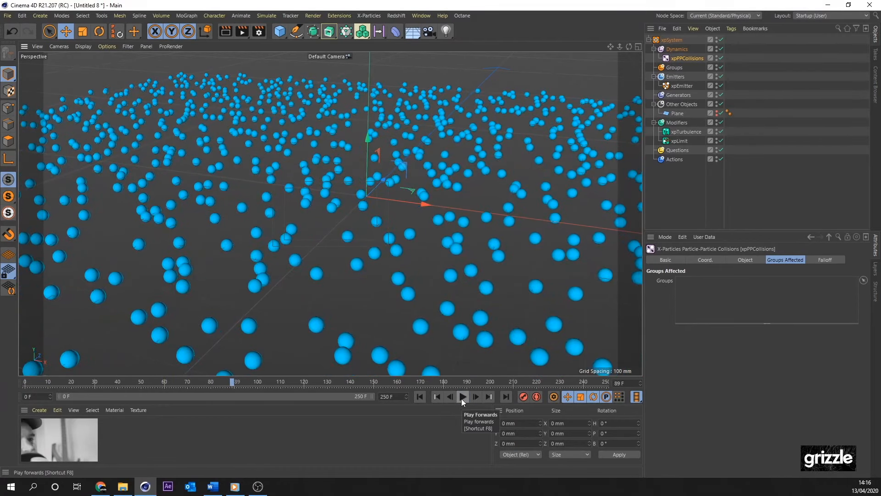
Add an xpInfectio control modifier to the system's Modifiers folder
click(674, 121)
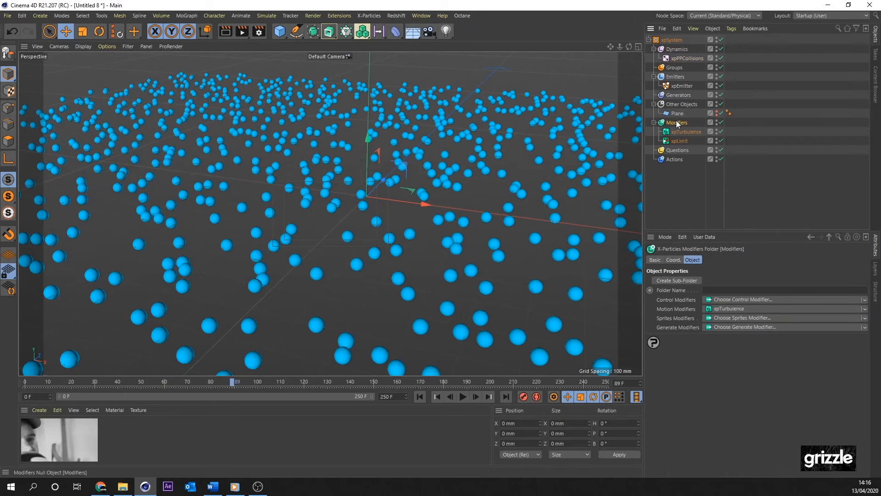
click(865, 299)
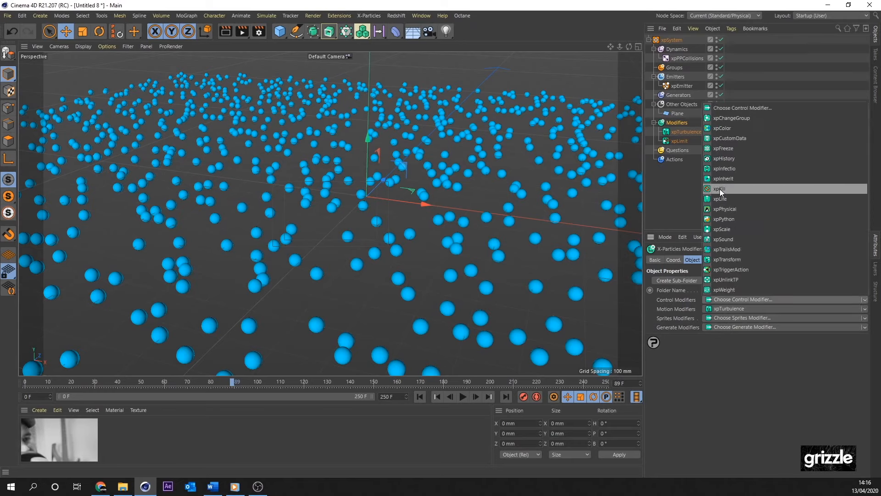
click(742, 168)
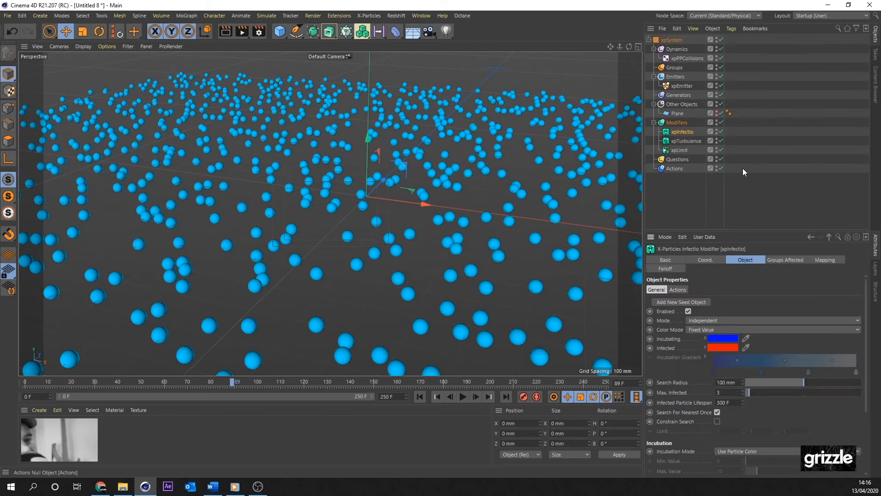
Replay the simulation from the start and add a new seed object to the xpInfectio modifier
click(420, 397)
click(463, 396)
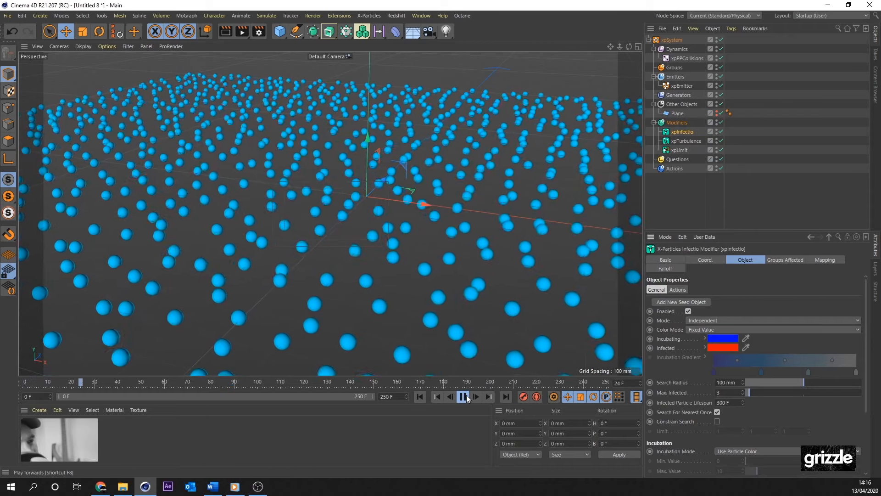
click(466, 397)
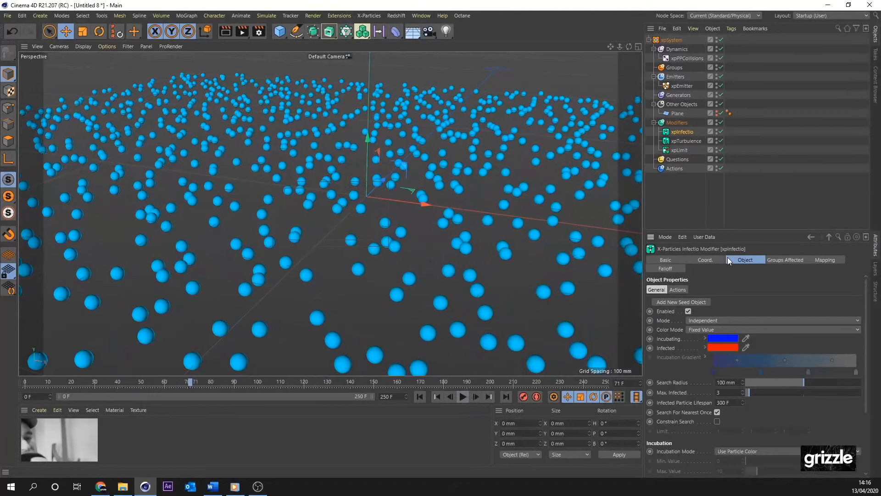
click(670, 302)
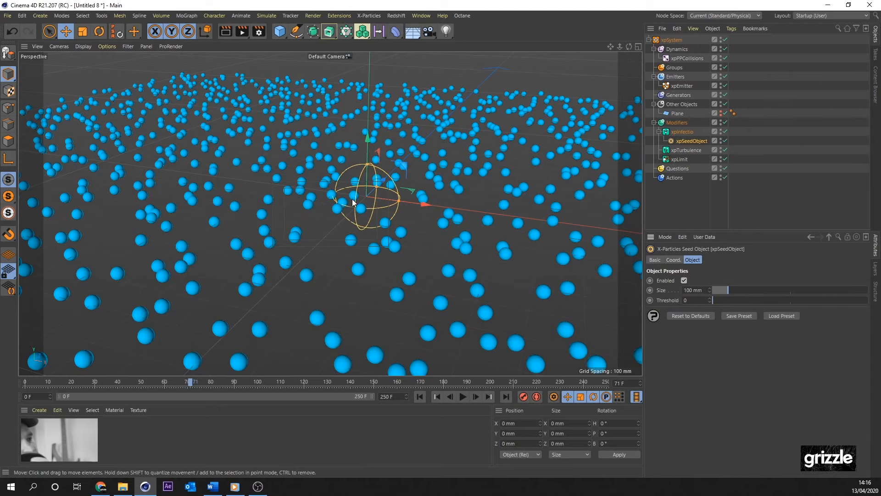
Replay the simulation from the start and watch the infection spread from the seed object at the grid's centre
alt+drag(351, 199, 392, 331)
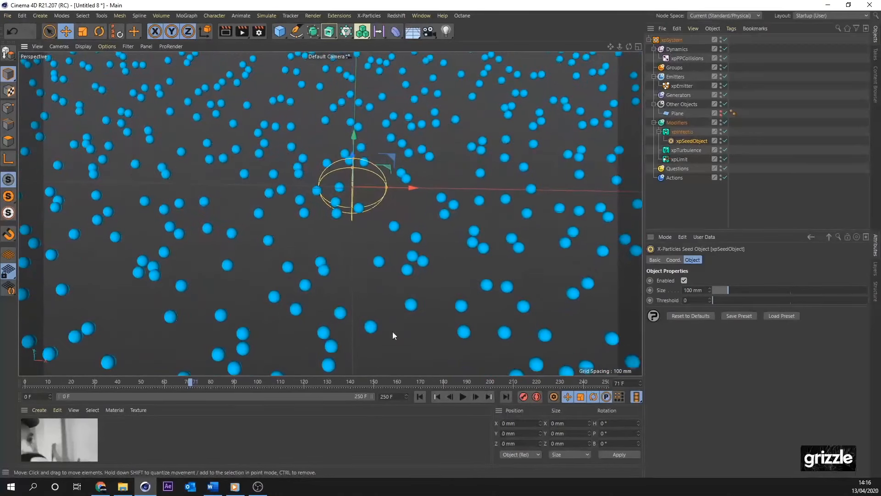
click(419, 396)
click(463, 397)
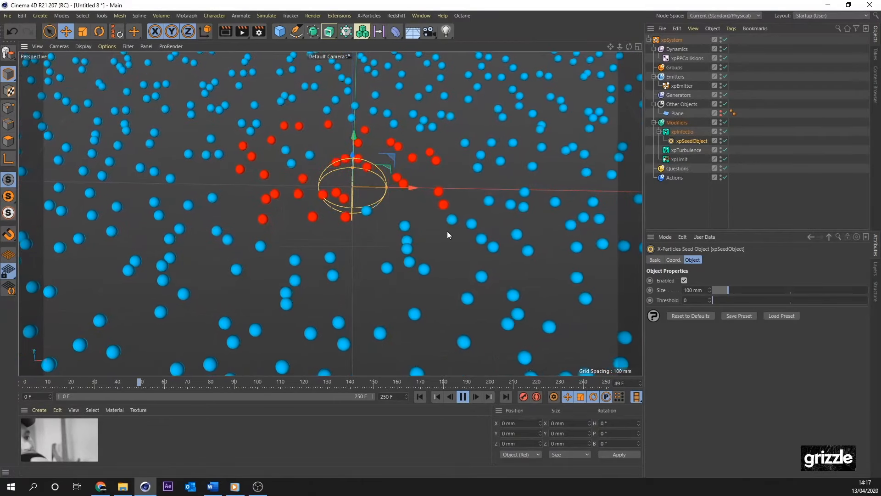
Show the xpInfectio modifier's settings and replay the simulation from the start to examine the infection's spread
click(688, 131)
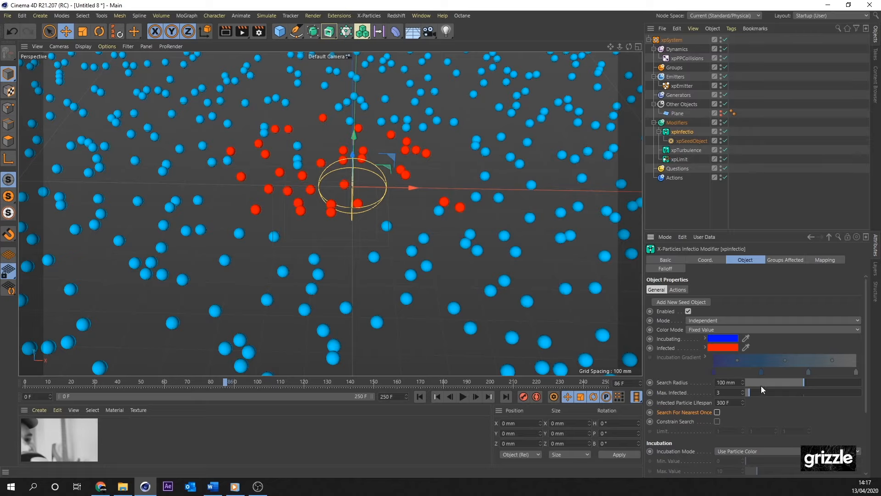
click(419, 397)
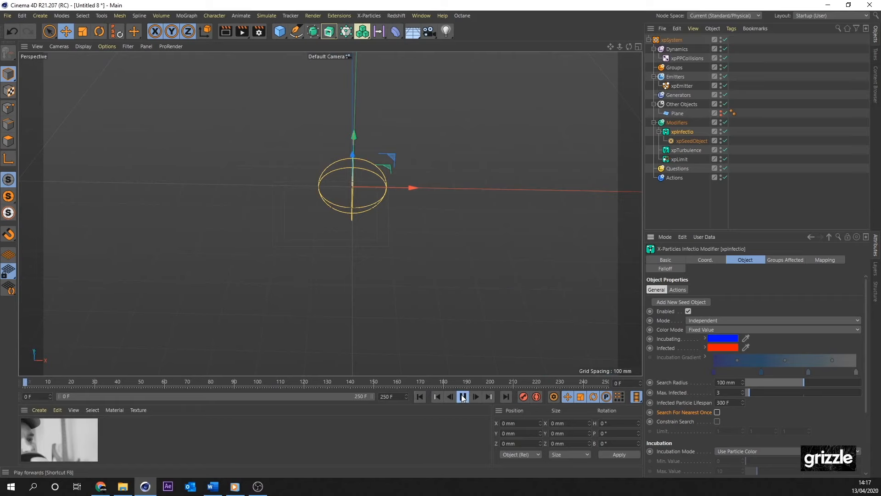
click(463, 397)
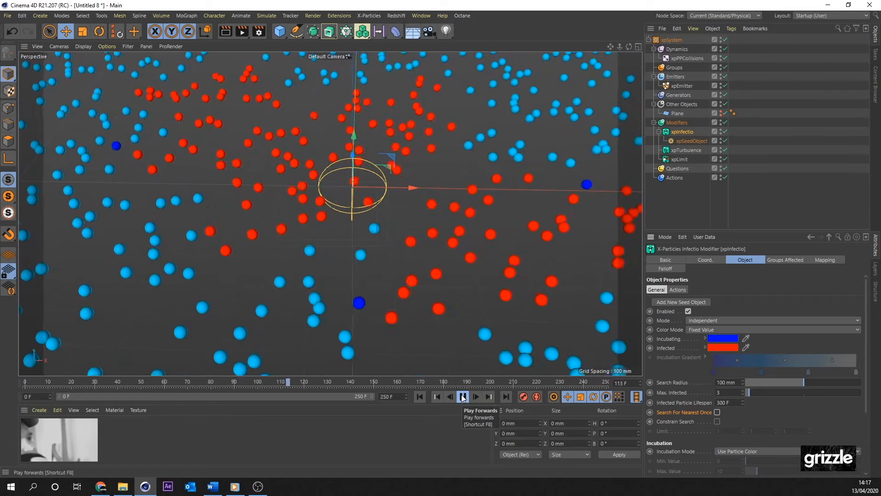
click(463, 397)
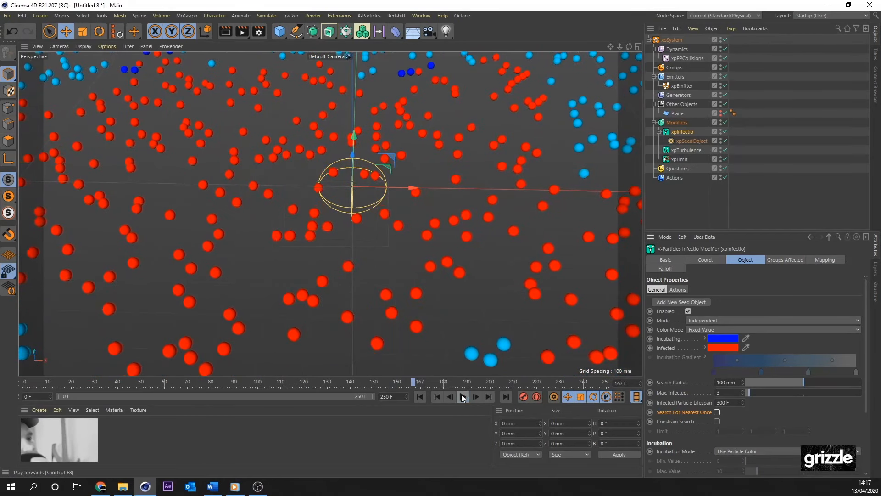
Set the xpInfectio modifier's search radius to 50 mm and replay the simulation from the start to check the spread
click(717, 383)
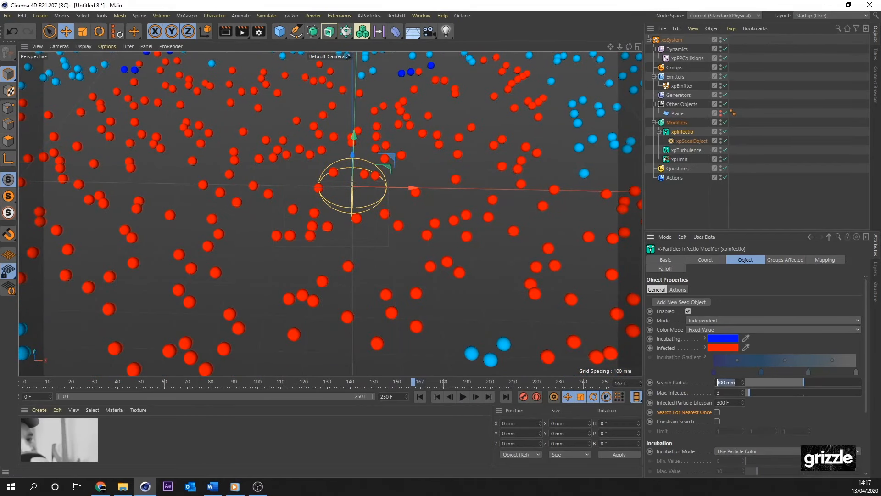
click(663, 384)
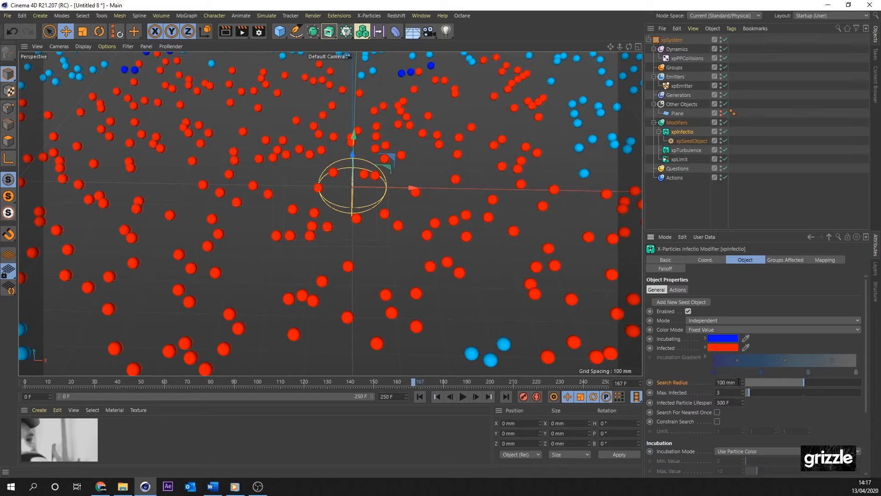
drag(738, 382, 651, 382)
text(50)
click(419, 397)
click(462, 397)
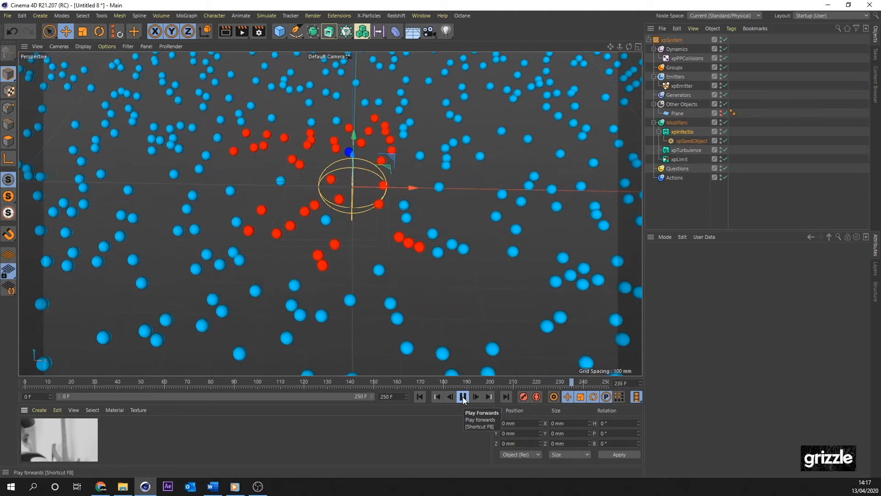
click(462, 397)
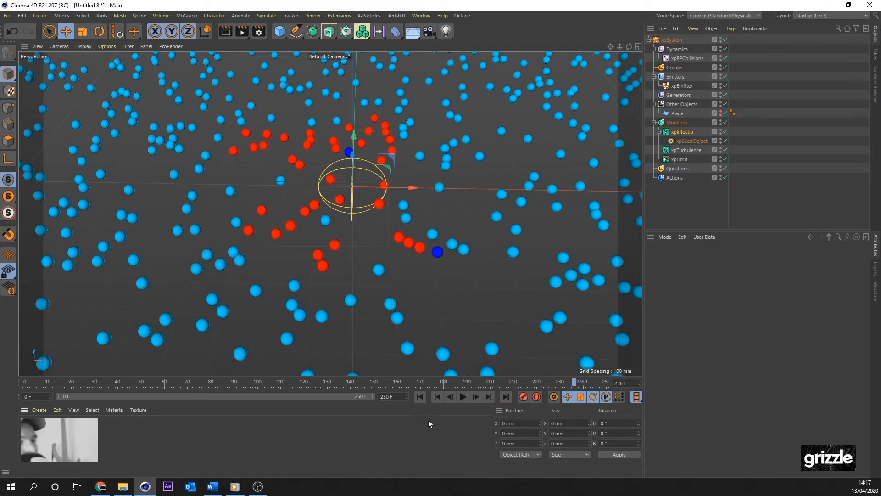
Select xpSeedObject and replay the simulation in short stretches to examine which particles the seed infects
click(418, 396)
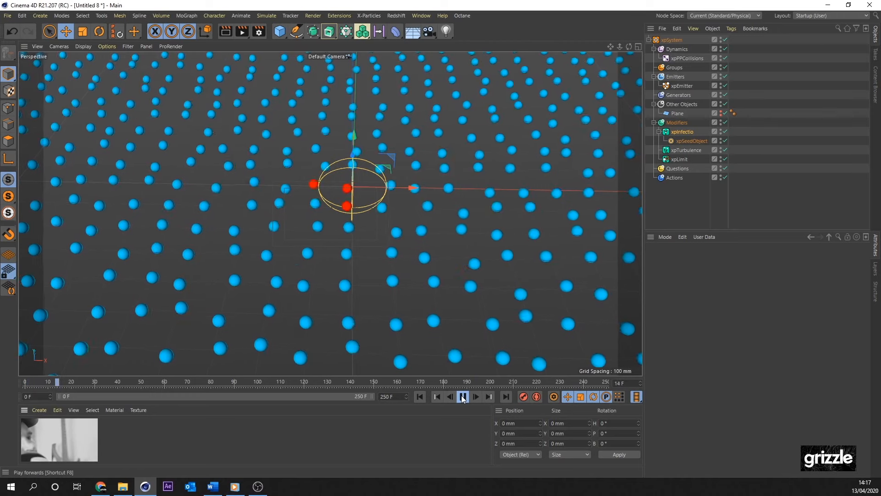
click(462, 396)
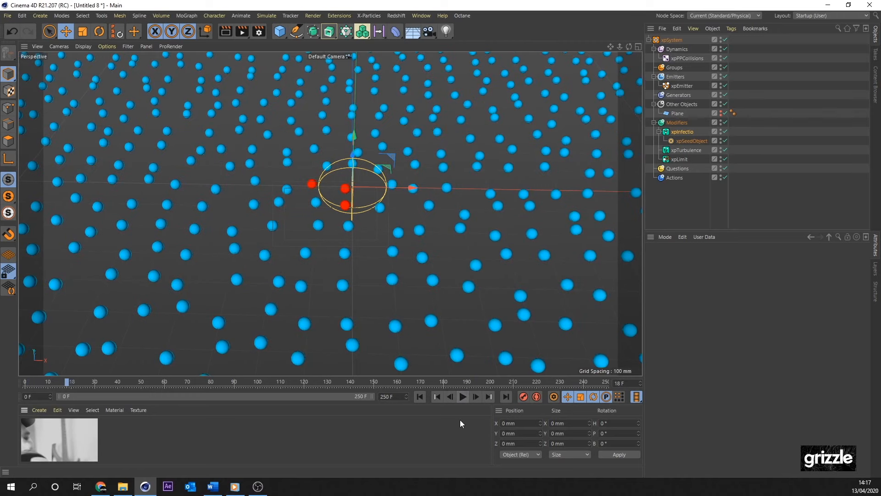
click(680, 139)
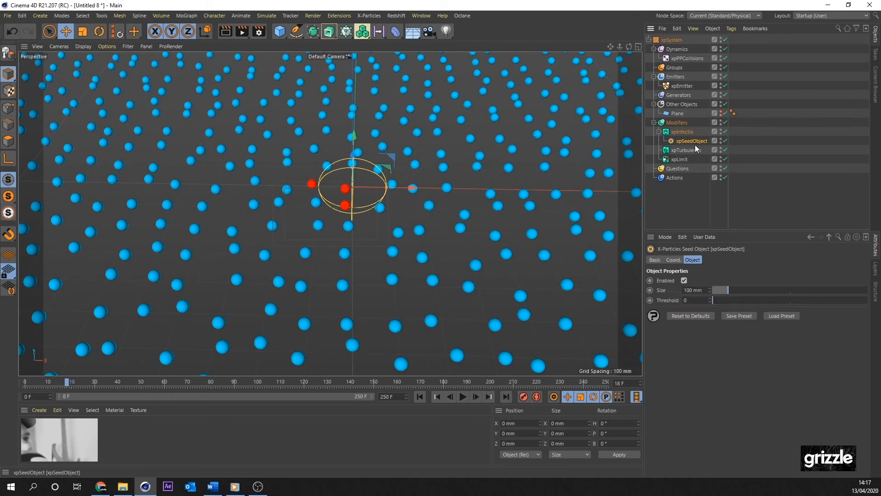
click(463, 396)
click(462, 397)
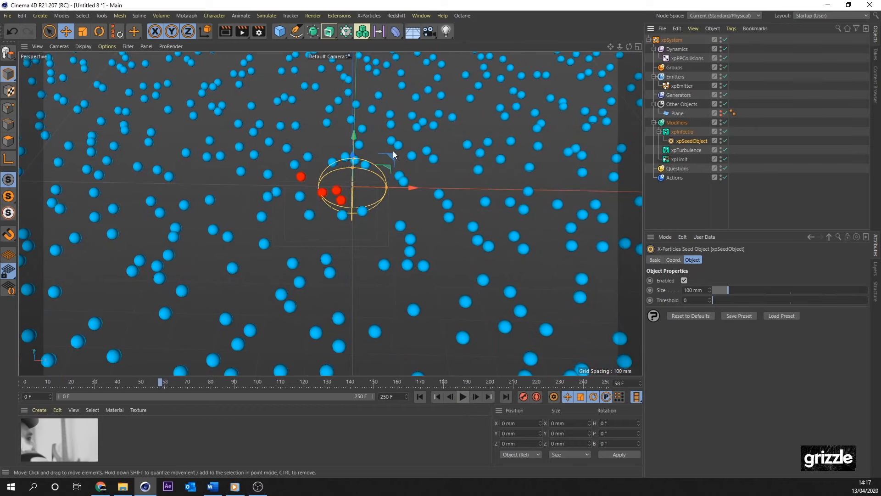
click(462, 397)
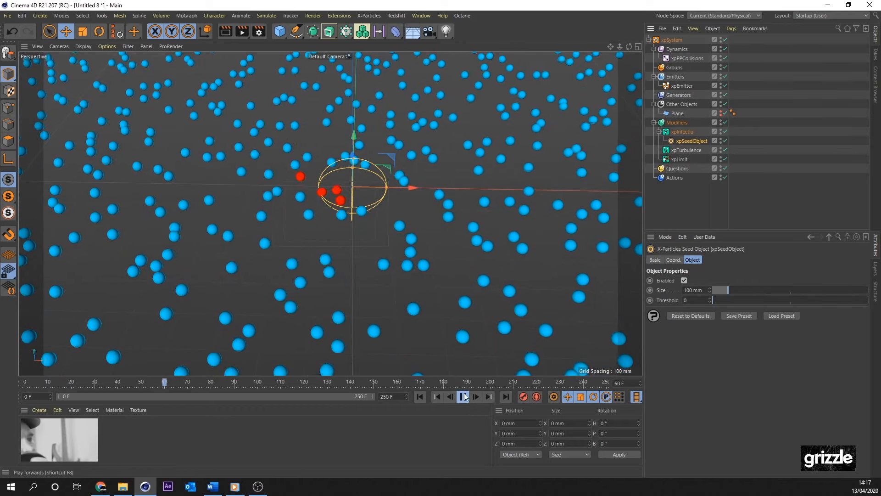
Shift the seed object along the X axis to about -13.49 mm during playback, and return the simulation to the start
mouse_move(408, 188)
mouse_down()
mouse_move(591, 190)
mouse_move(130, 188)
mouse_move(455, 187)
mouse_move(397, 186)
mouse_up()
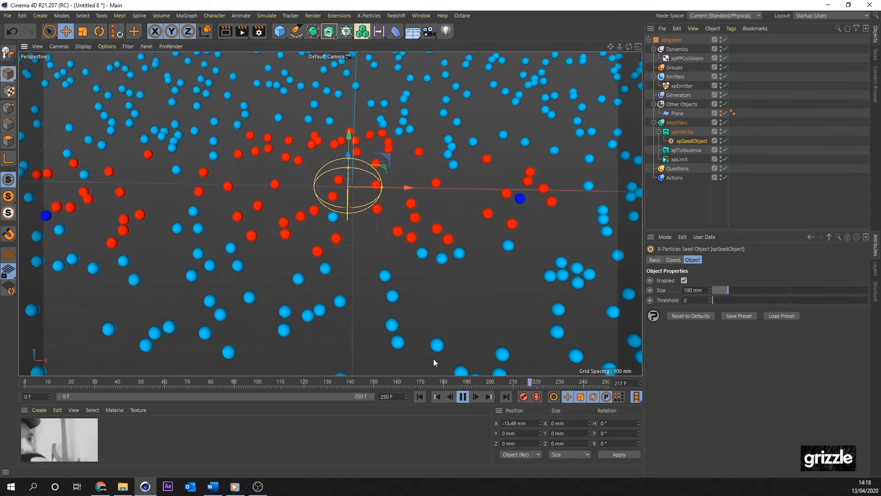
click(463, 396)
click(419, 397)
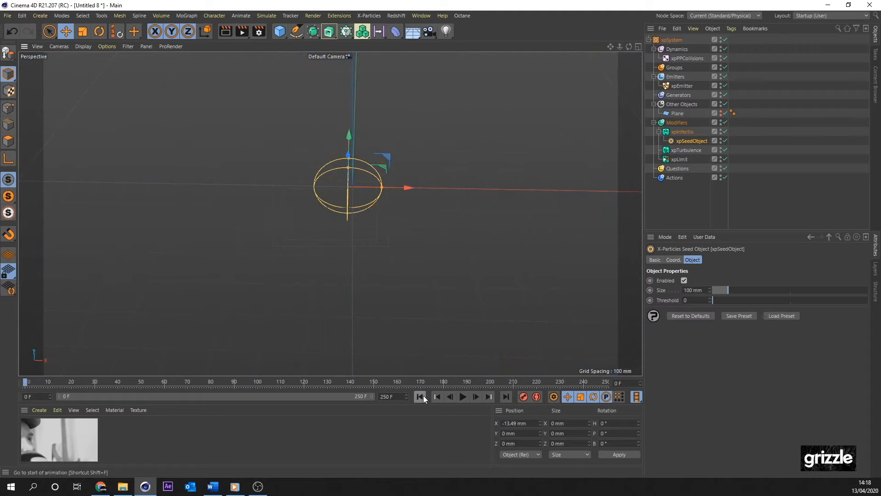
Shrink the seed object to about 49.7 mm around a single particle and check the infection at frame 1
click(478, 398)
alt+drag(395, 276, 335, 179)
scroll(338, 163, up, 2)
scroll(339, 161, up, 2)
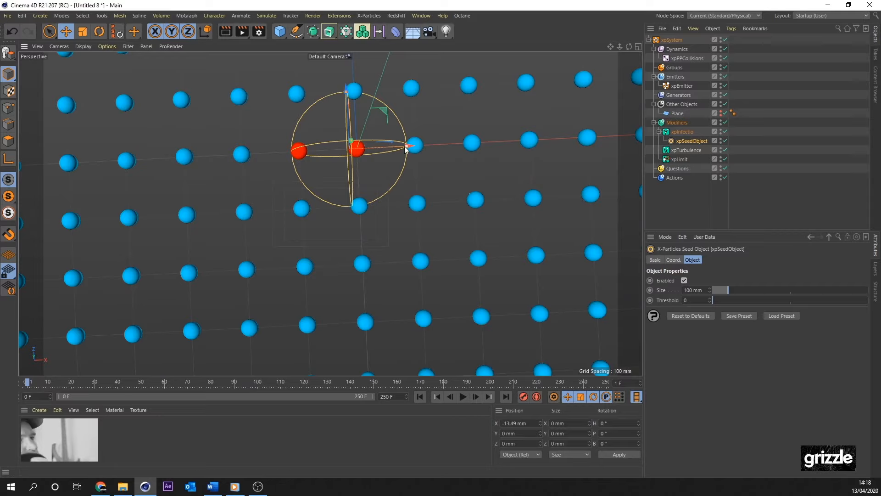
drag(393, 148, 378, 148)
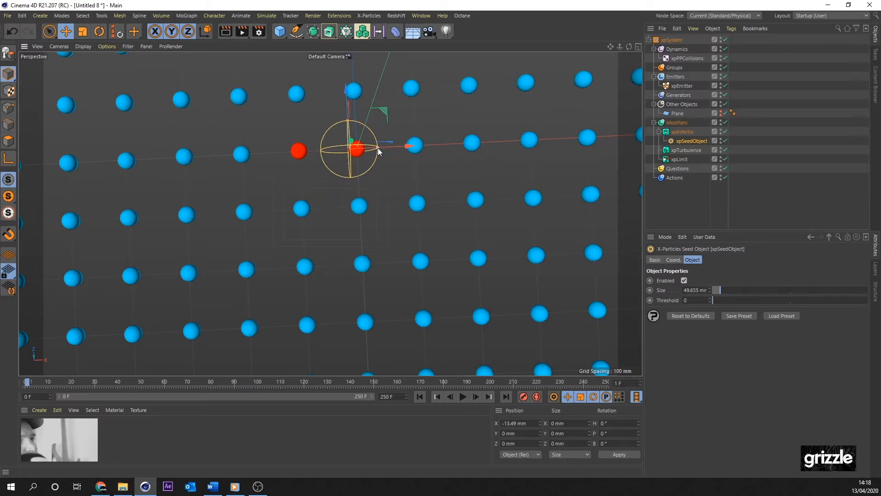
click(420, 397)
click(476, 397)
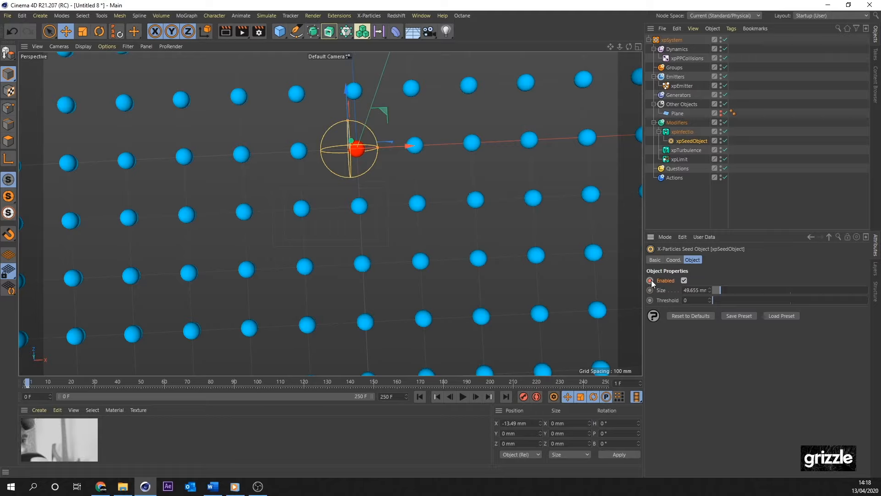
Keyframe the seed object's Enabled setting on at frame 1 and off at frame 2
click(684, 280)
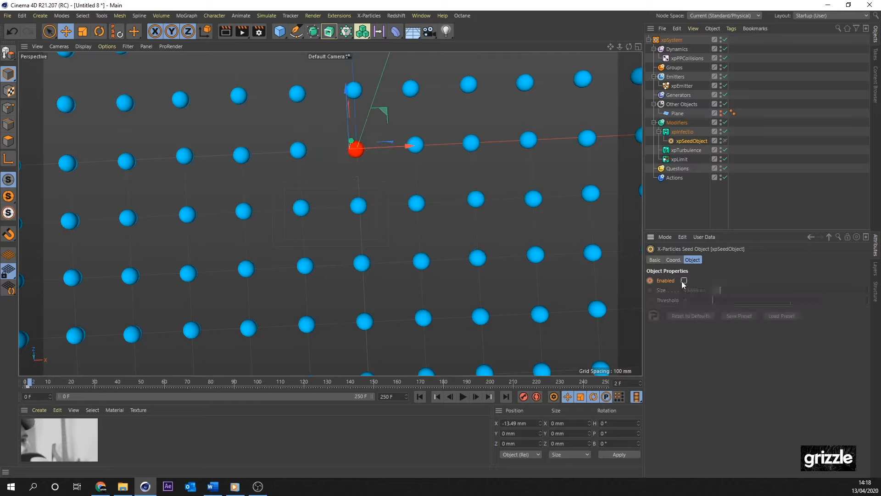
click(650, 280)
click(419, 396)
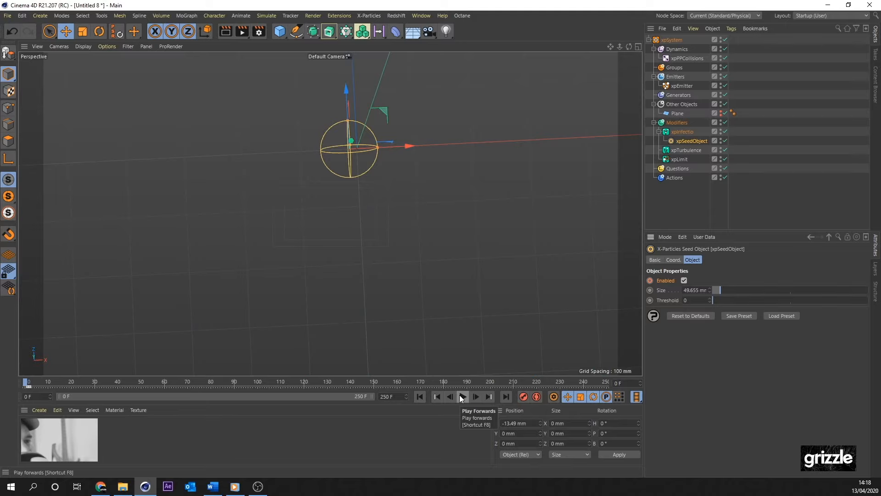
Play the simulation twice from the start to examine how the infection spreads with the briefly enabled seed
click(459, 395)
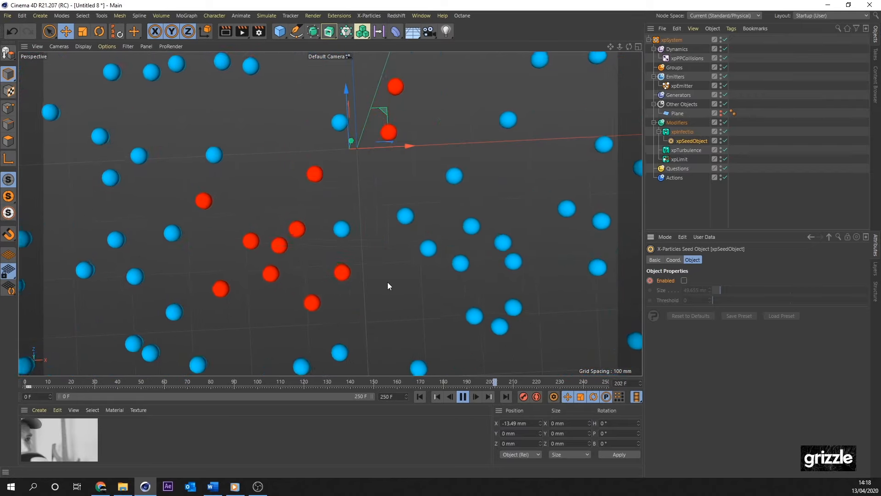
click(463, 397)
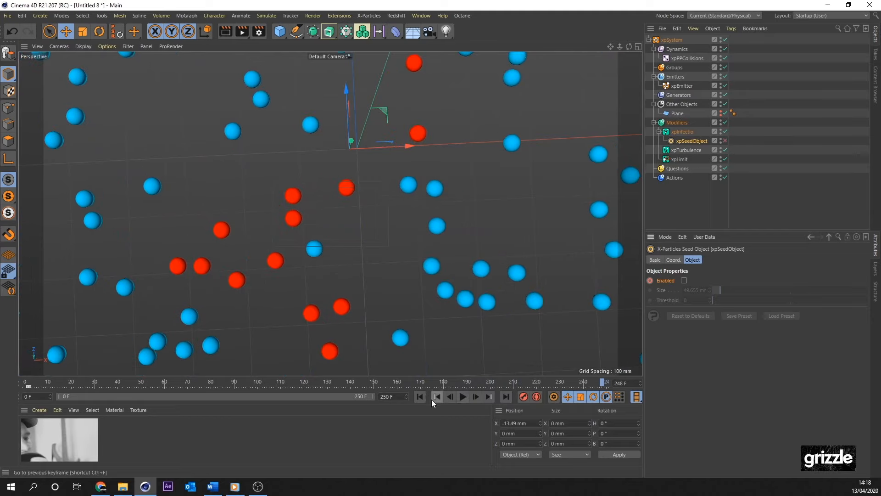
click(419, 396)
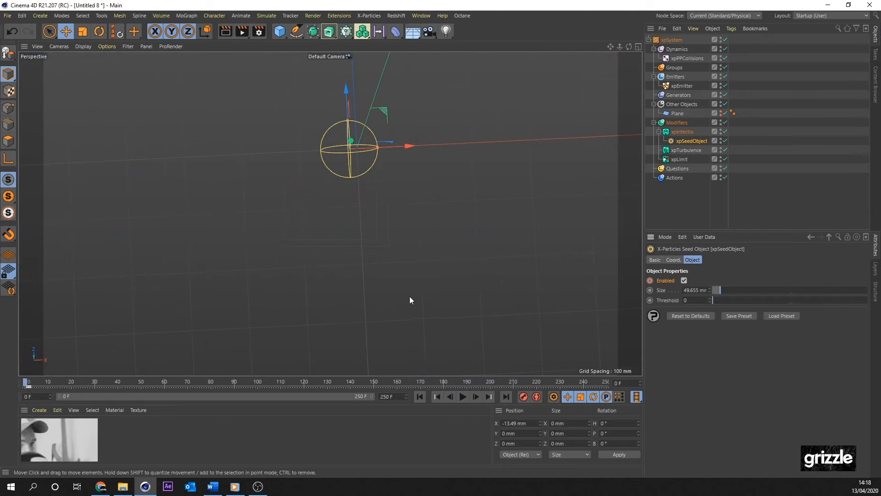
alt+drag(373, 220, 372, 293)
click(462, 397)
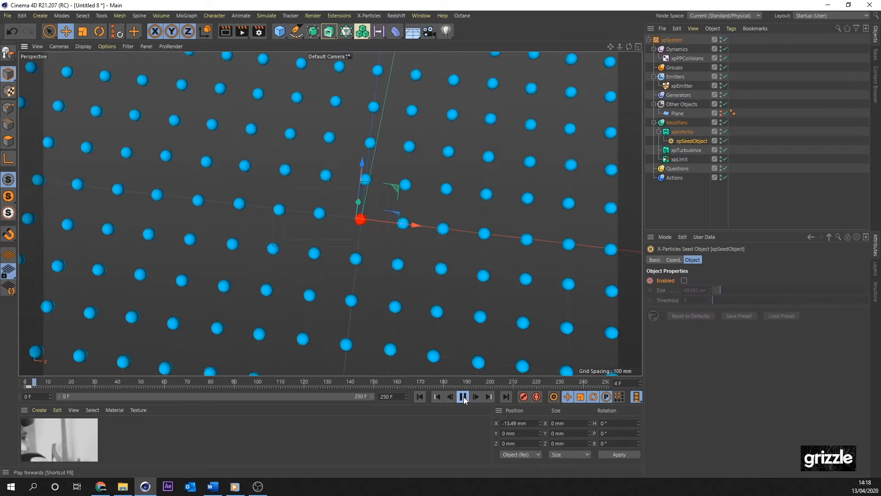
click(464, 396)
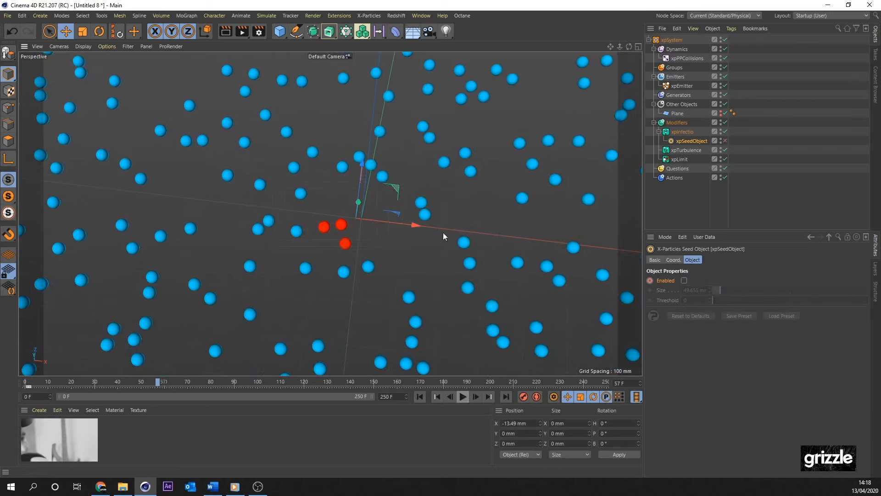
At frame 1, duplicate the seed object four times, spreading the copies over separate areas of the particle grid
click(420, 397)
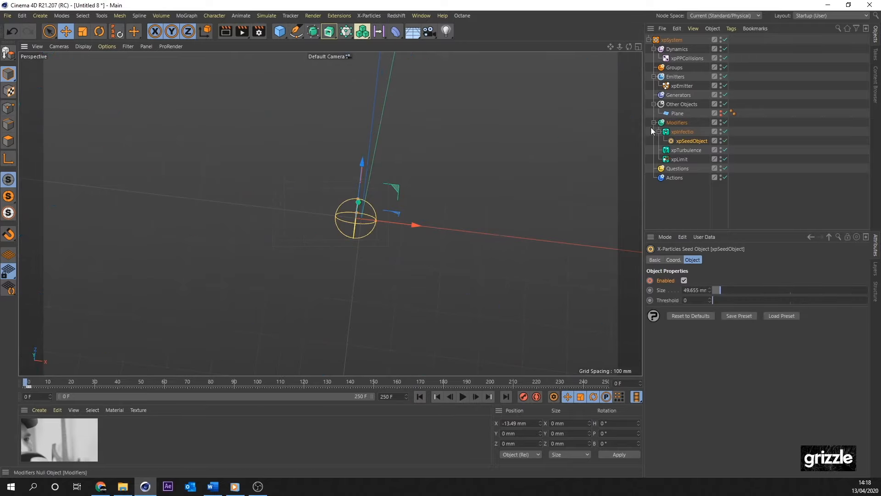
click(475, 398)
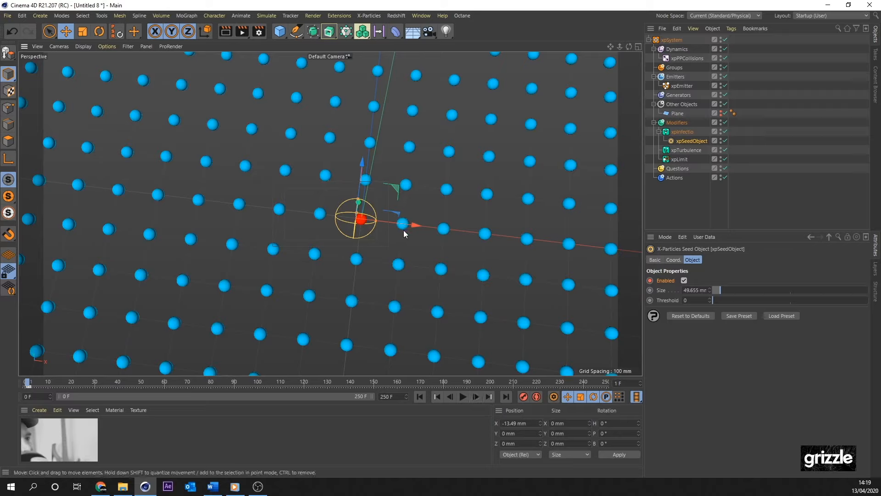
ctrl+drag(413, 226, 577, 242)
ctrl+drag(530, 183, 535, 90)
ctrl+drag(575, 132, 218, 117)
ctrl+drag(188, 59, 157, 294)
Replay the simulation three times from the start to examine how the infection spreads from all five seed objects
click(435, 397)
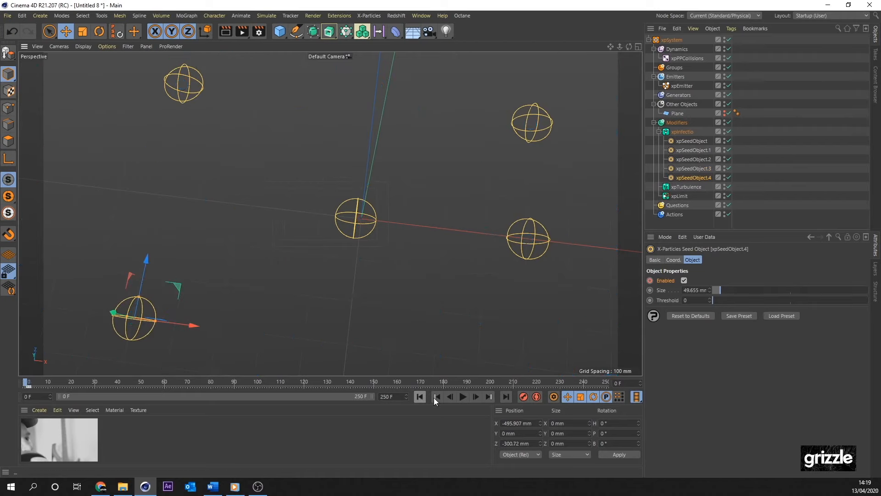
click(462, 397)
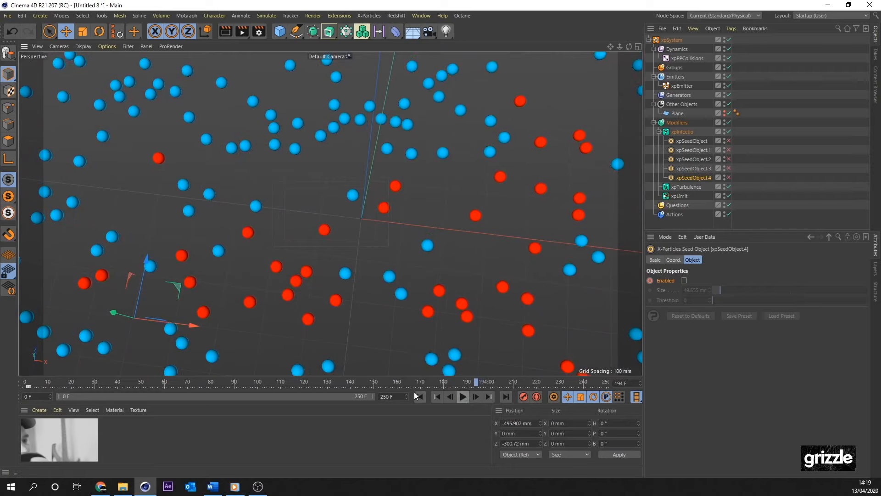
click(420, 396)
click(463, 397)
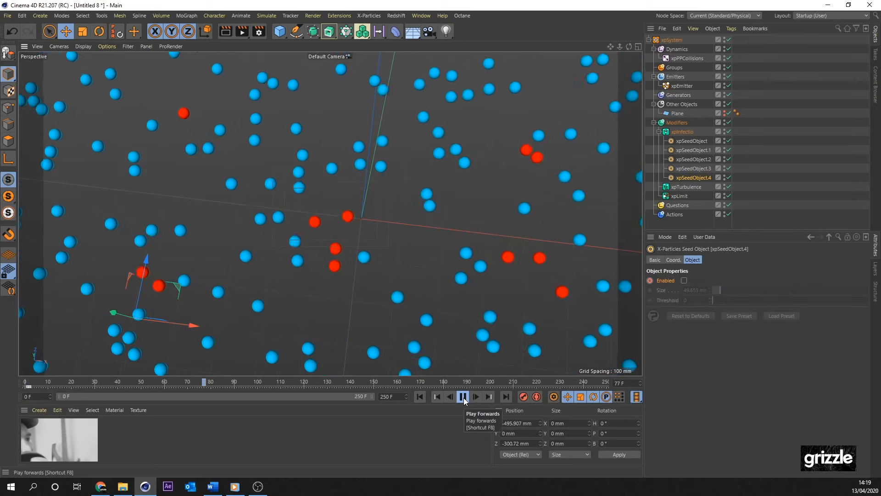
click(464, 397)
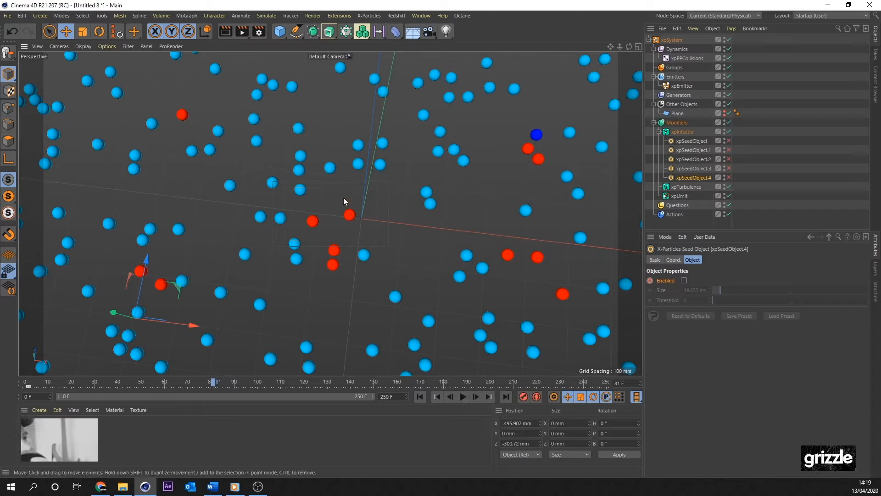
click(436, 397)
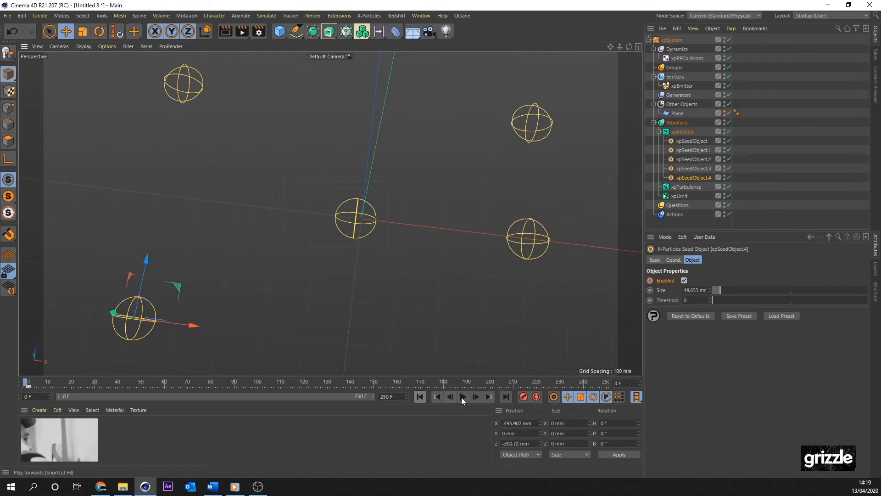
click(462, 397)
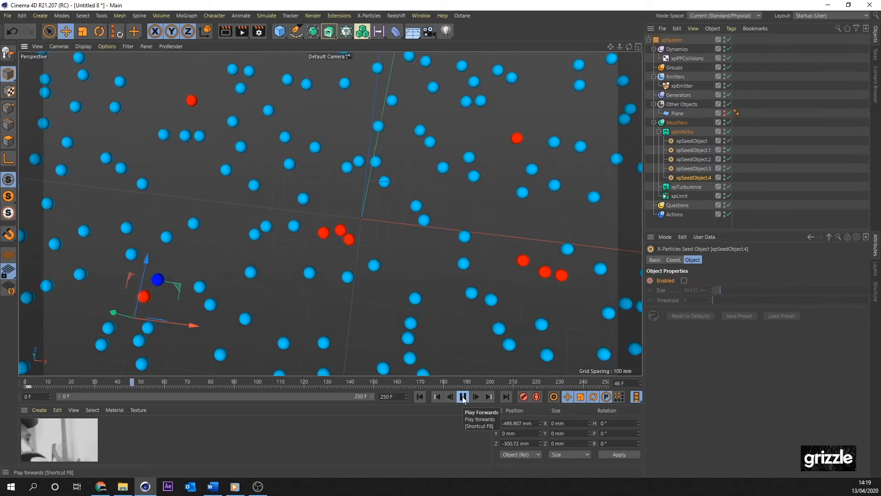
Stop the playback, add an xpSpawn modifier to the system, and create a spawning emitter for it
click(463, 396)
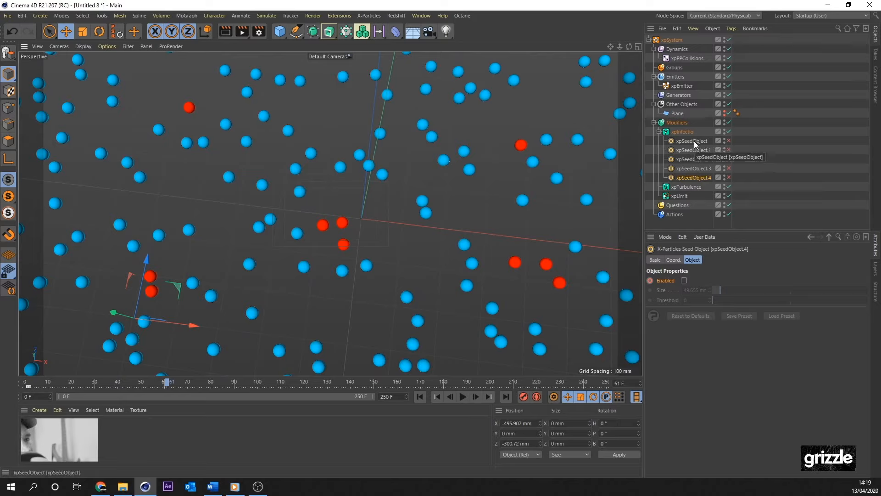
click(678, 123)
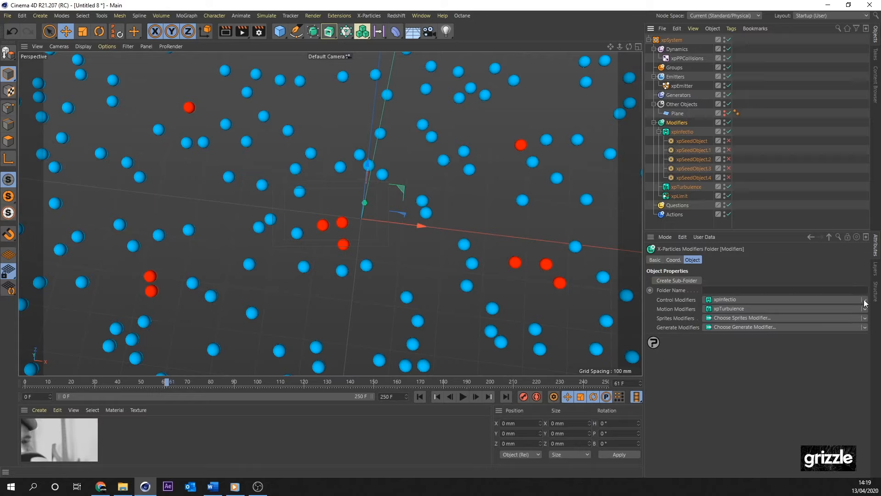
click(864, 327)
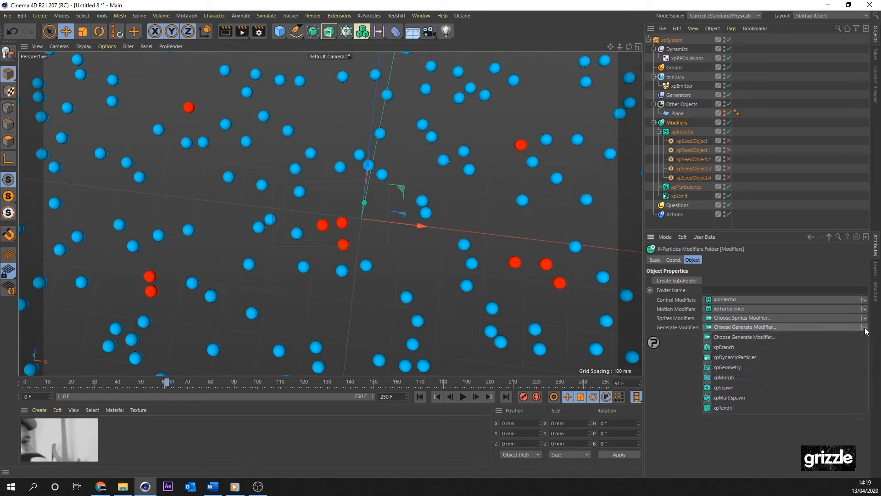
click(728, 387)
click(742, 258)
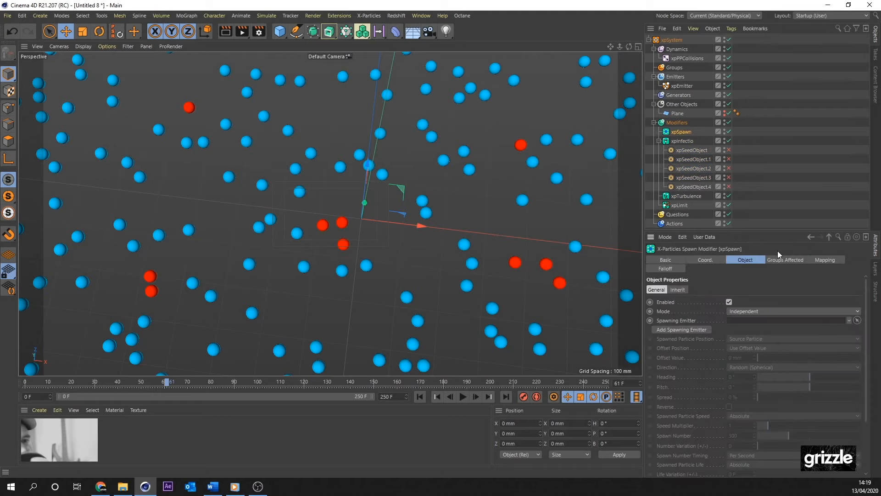
click(679, 331)
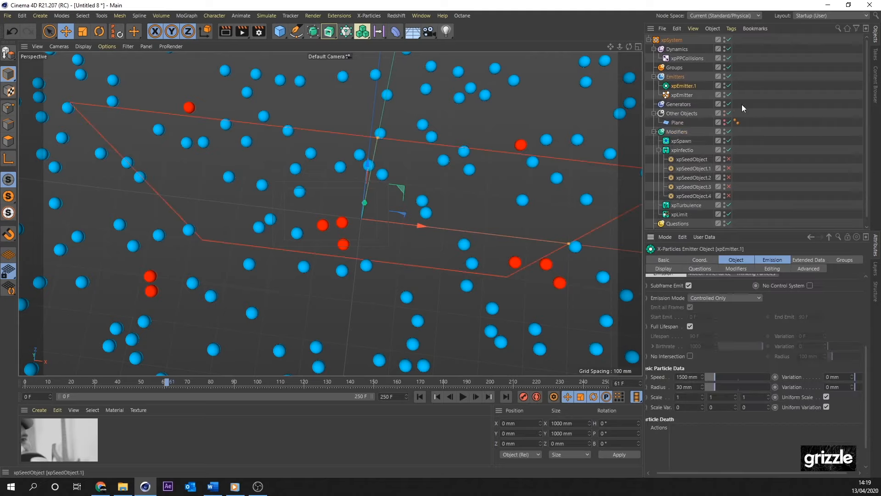
Rename the new spawning emitter as "Spawning / Sneazy"
double_click(688, 86)
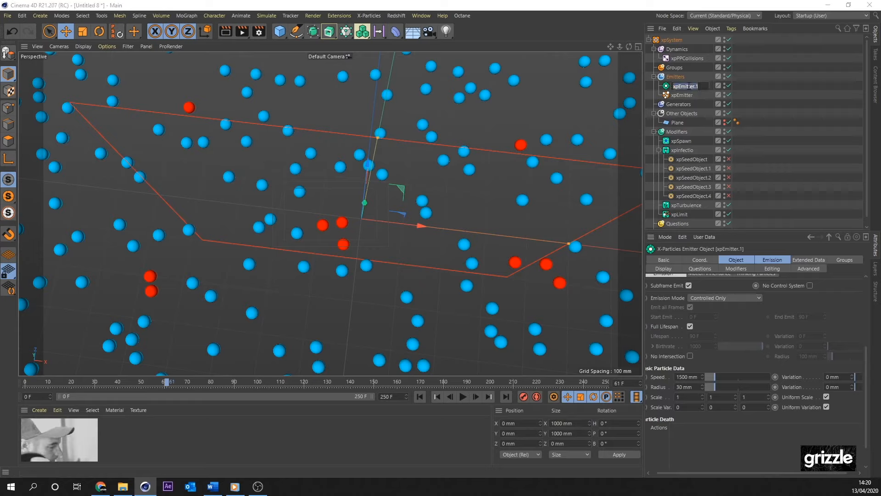
text(Spaw)
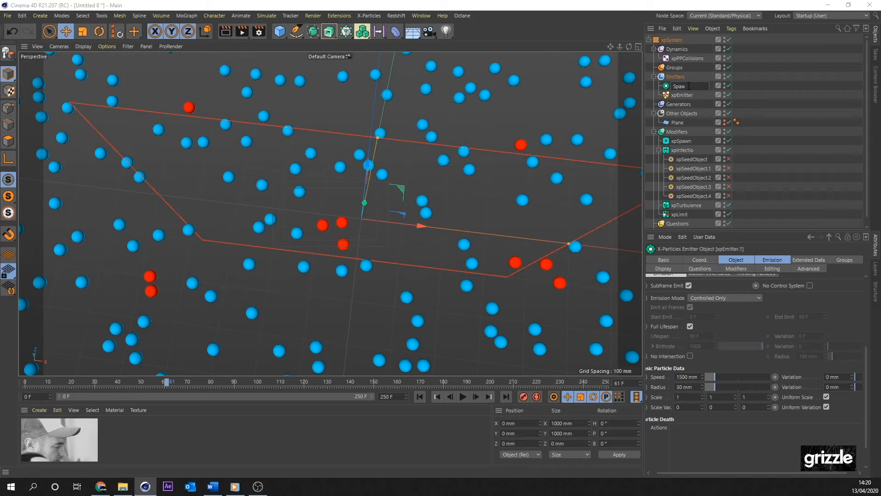
text(ning)
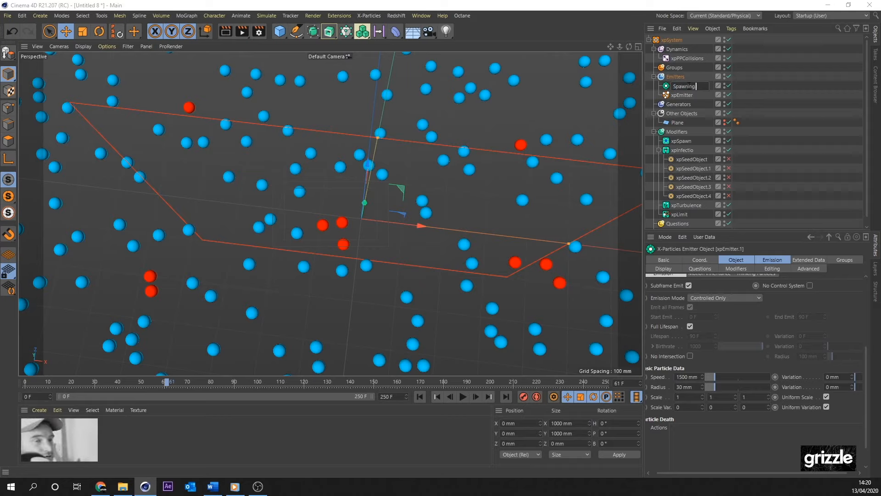
text( / Sneazy)
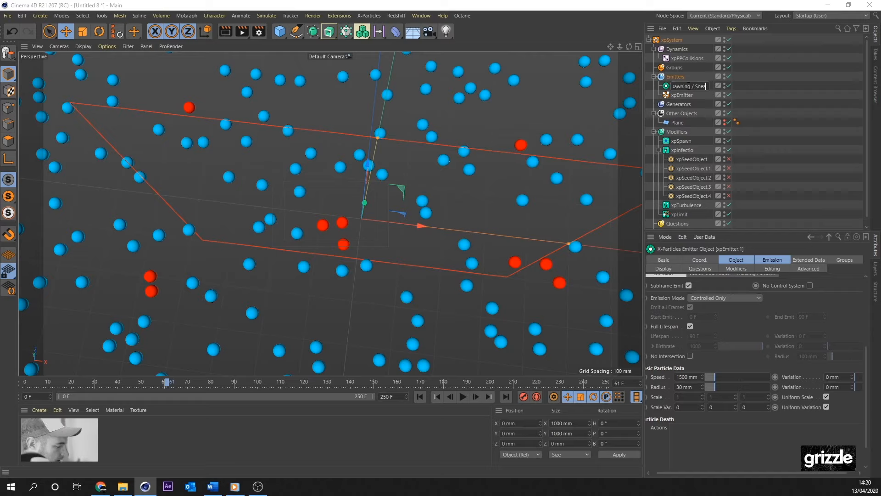
Rename the original sphere emitter as "Non-Infected"
click(688, 95)
double_click(690, 95)
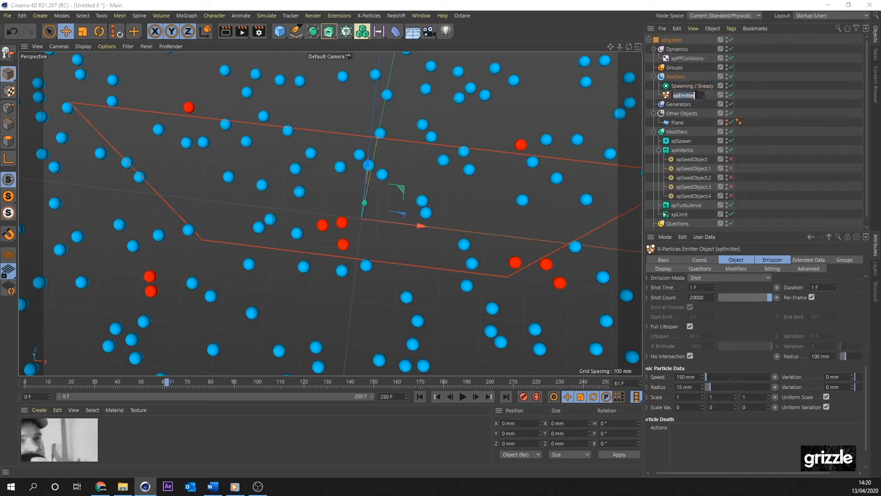
text(Nor)
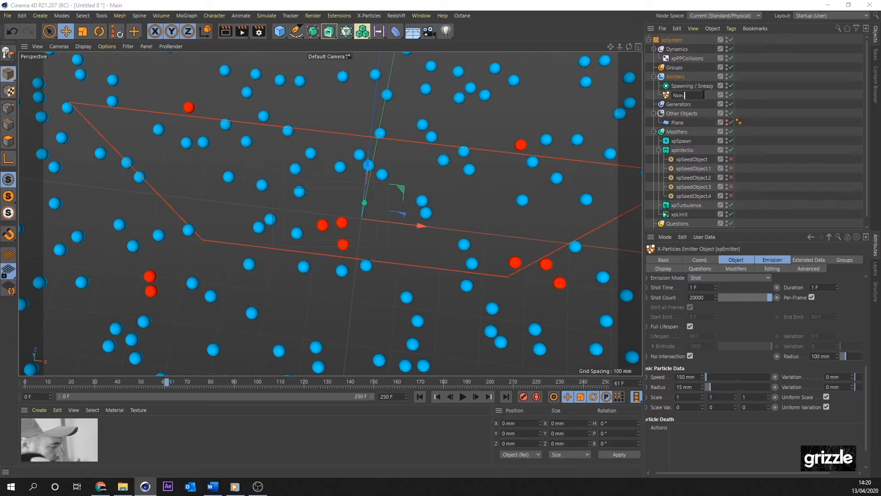
text(-INfected)
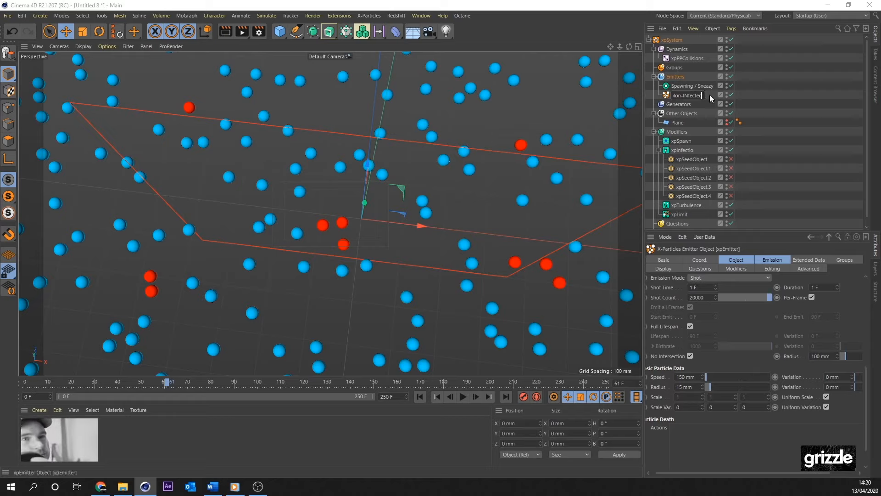
key(Return)
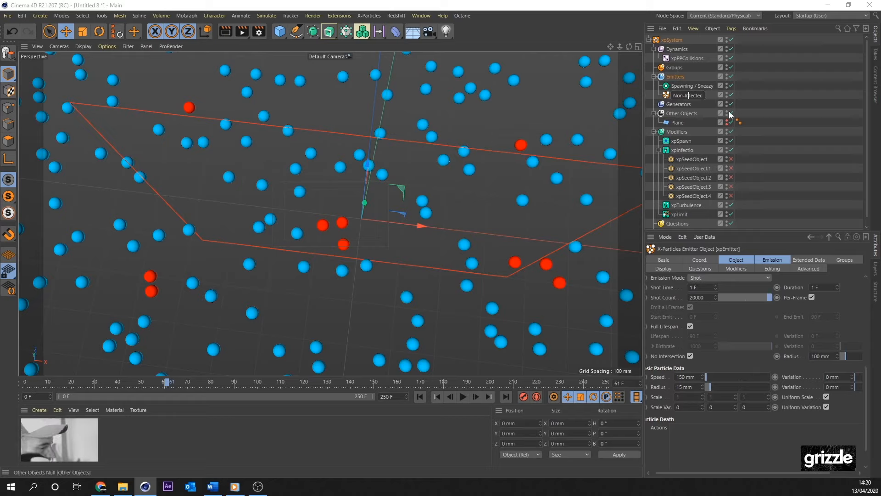
Set the Spawning / Sneazy emitter's particle color to magenta with a hue of about 301°
click(678, 86)
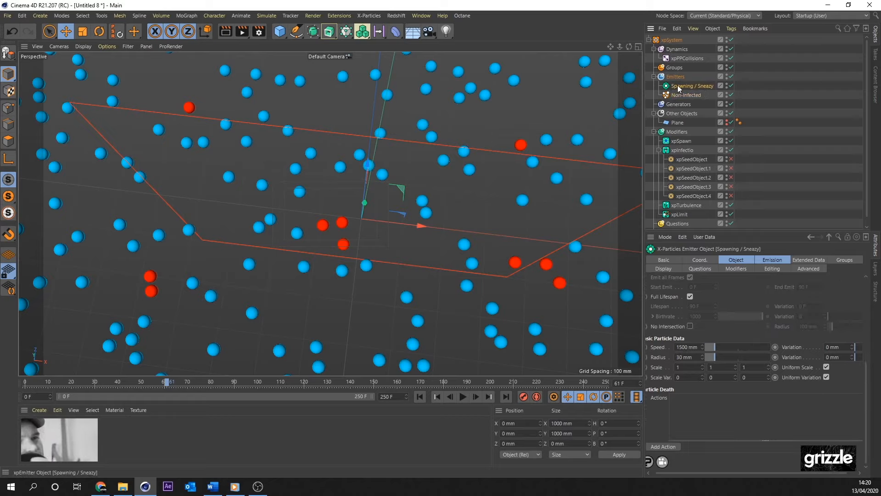
click(664, 268)
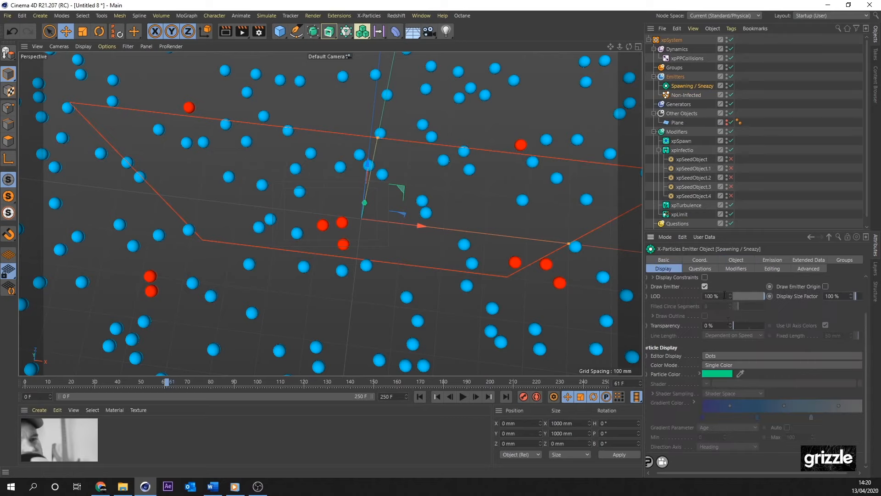
click(717, 373)
click(740, 371)
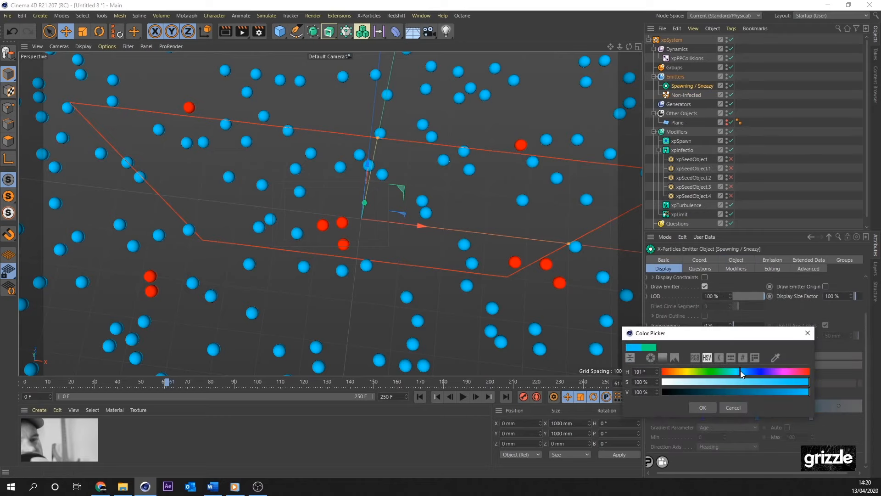
drag(742, 371, 785, 373)
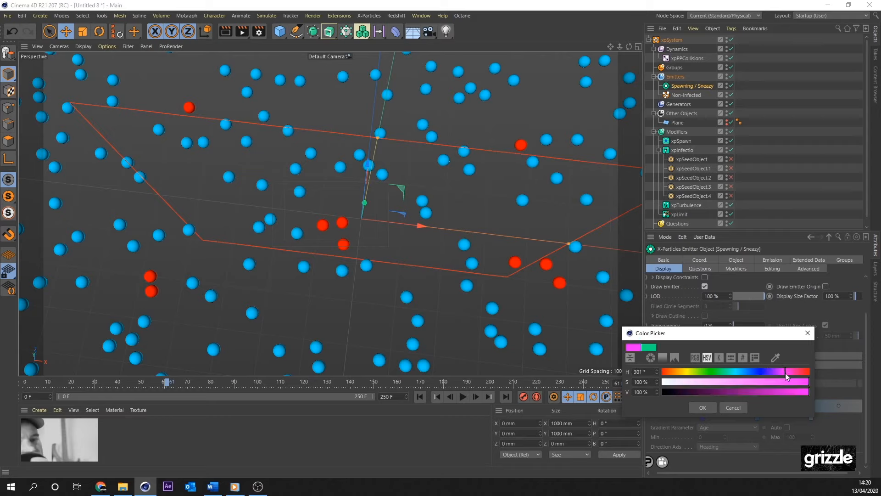
click(699, 406)
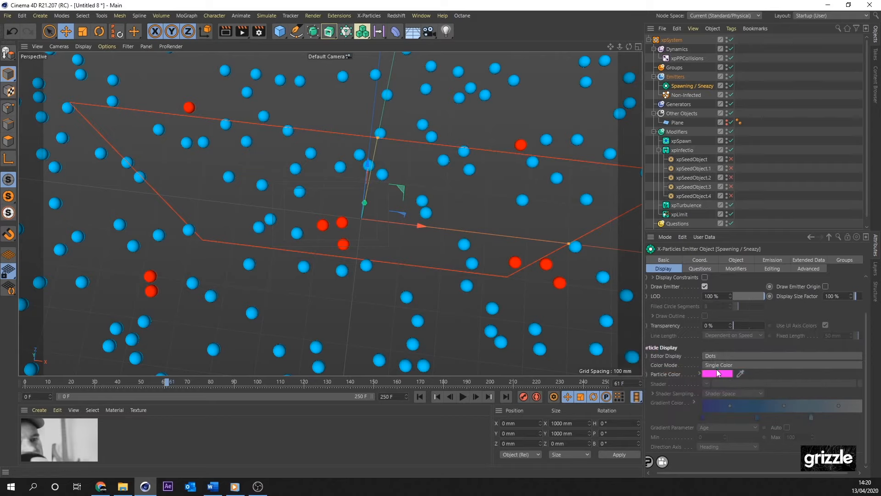
Set the Spawning / Sneazy emitter's icon color to a matching magenta with a hue of about 302°
drag(814, 472, 789, 472)
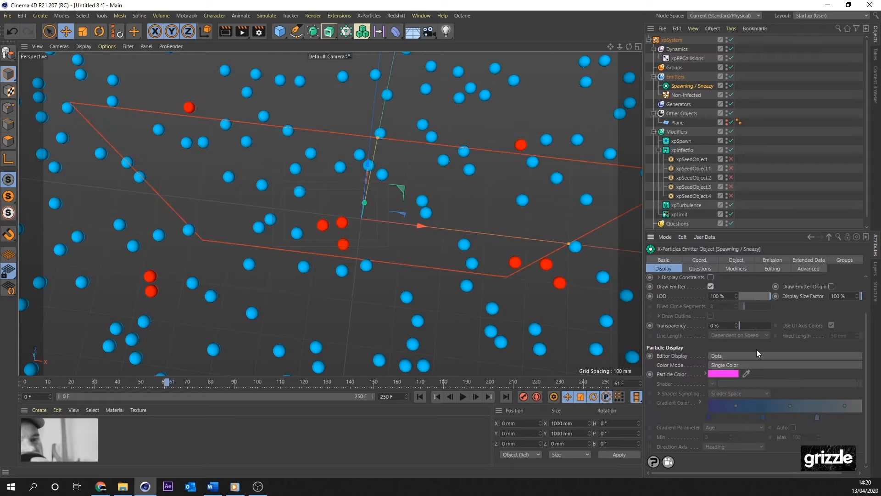
scroll(866, 383, up, 2)
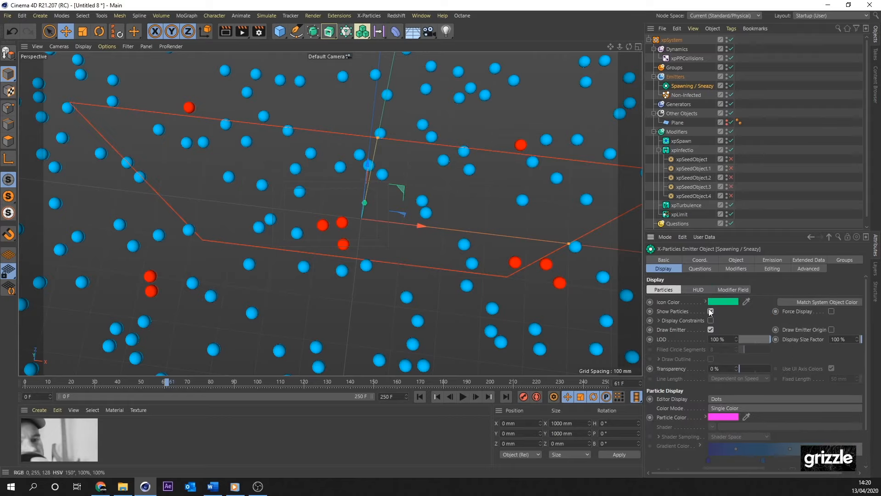
click(729, 299)
drag(767, 298, 787, 300)
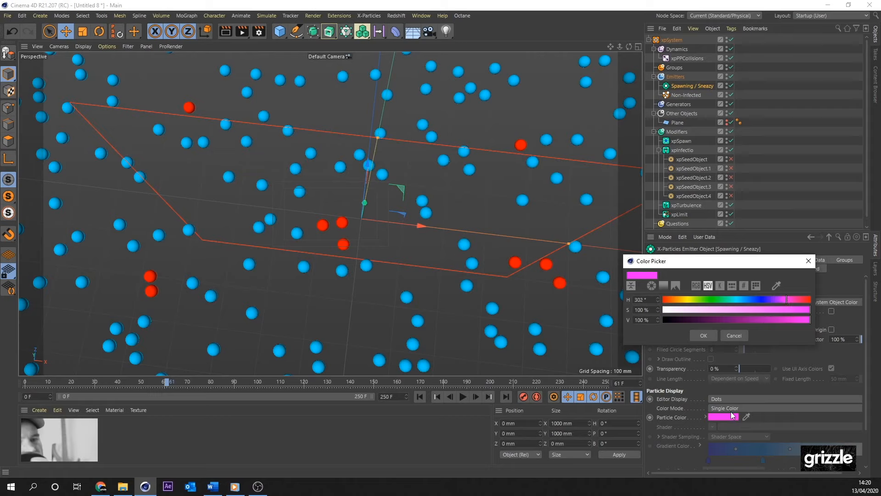
click(703, 335)
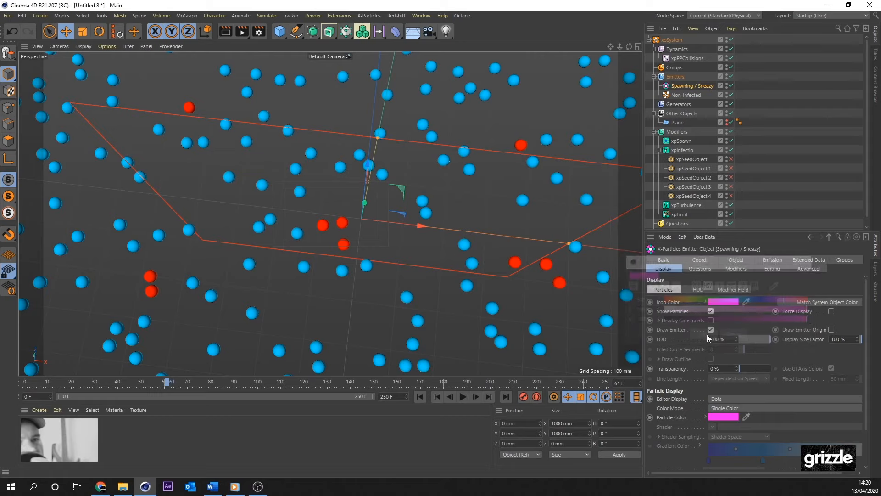
Set the Non-Infected emitter's icon color to light blue with a hue of about 187°
click(687, 95)
click(730, 302)
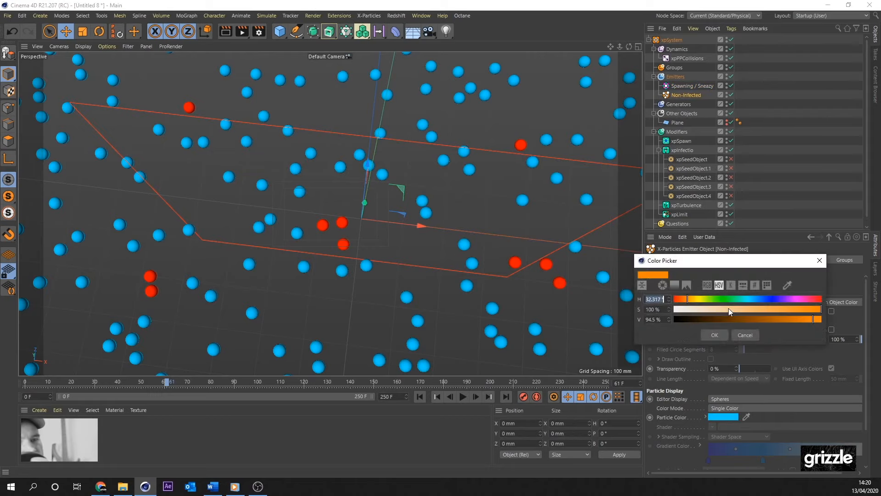
click(730, 299)
drag(732, 299, 750, 299)
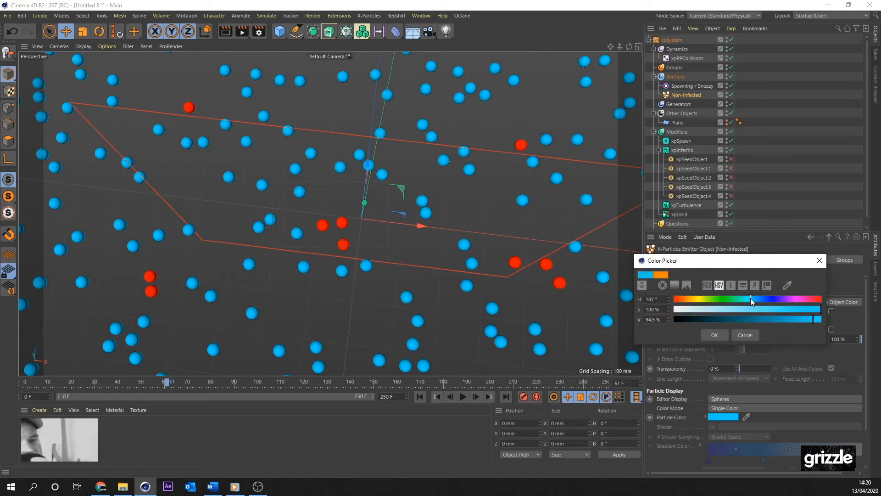
click(724, 336)
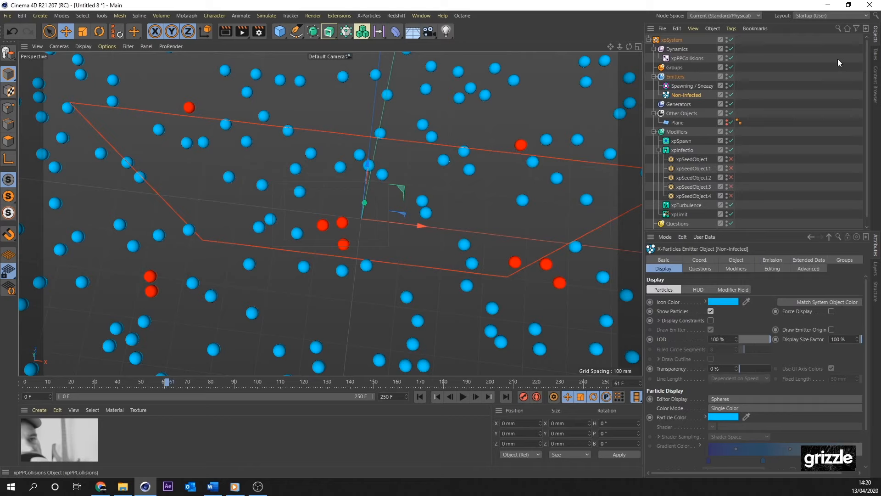
Play the first few frames of the simulation from the start to examine which particles spawn new ones
click(419, 397)
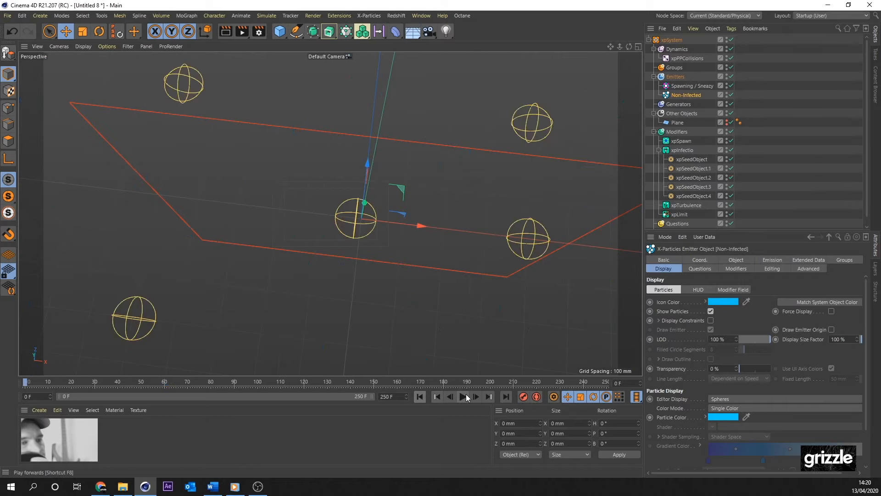
click(463, 397)
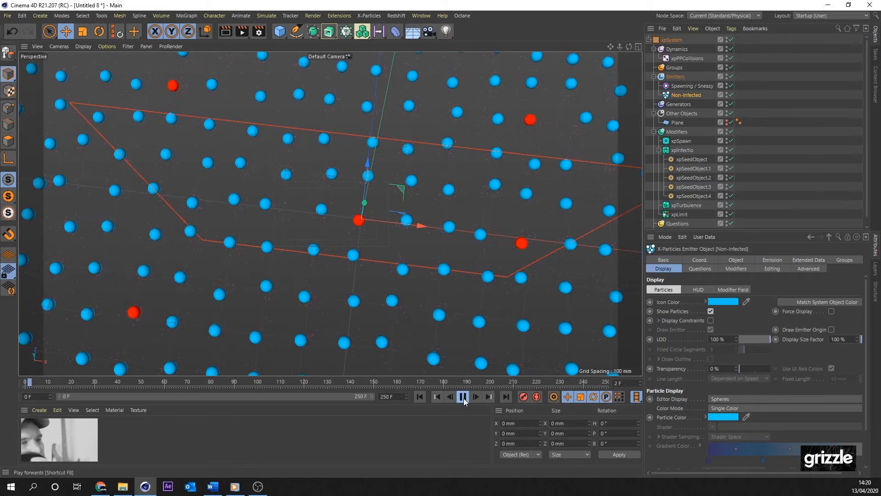
click(463, 396)
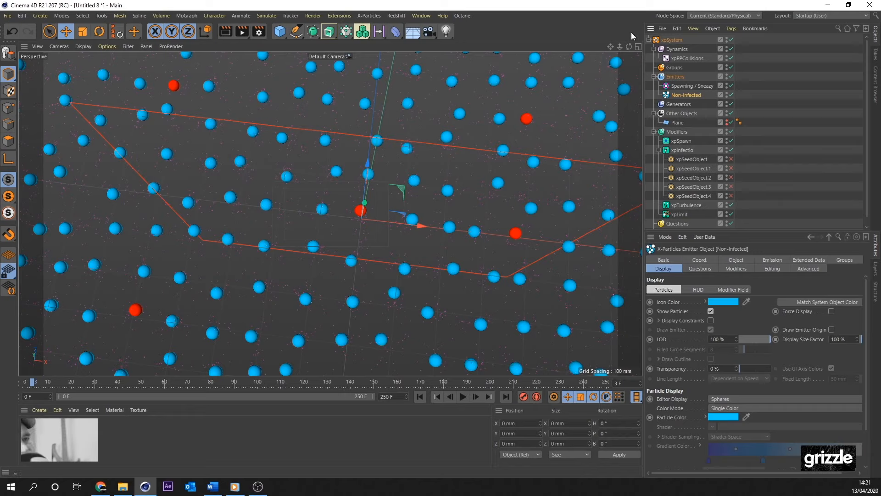
Create three particle groups in the system's Groups folder
click(675, 68)
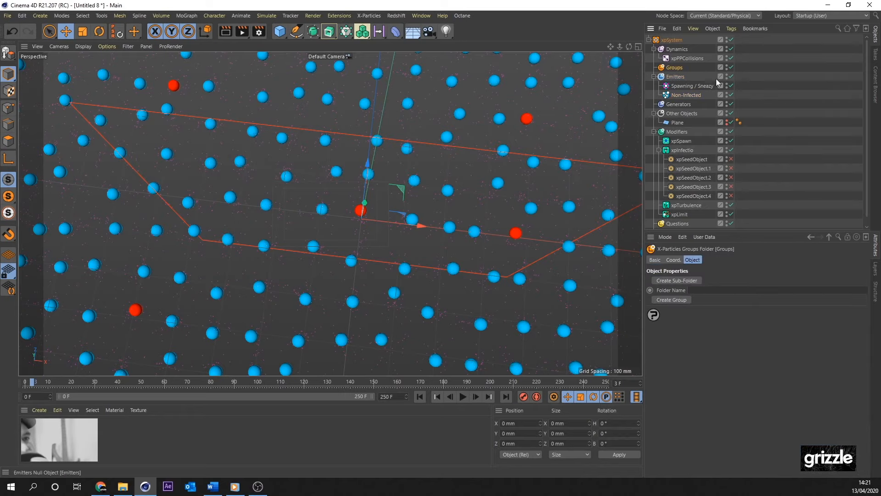
click(666, 300)
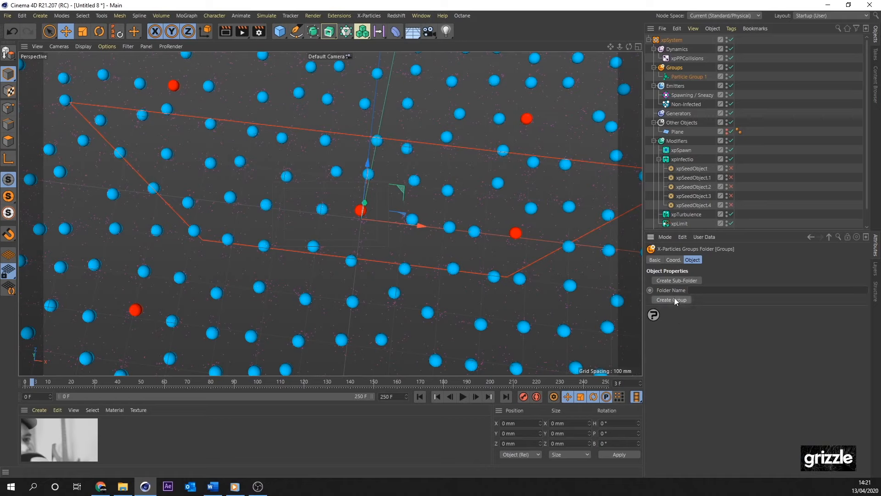
click(674, 298)
click(677, 67)
click(681, 301)
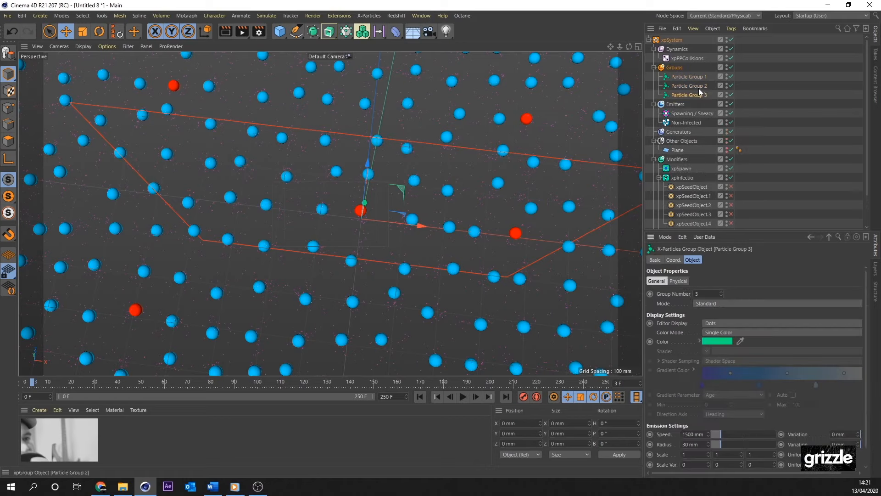
Rename the first particle group as "Non-Infected"
double_click(693, 75)
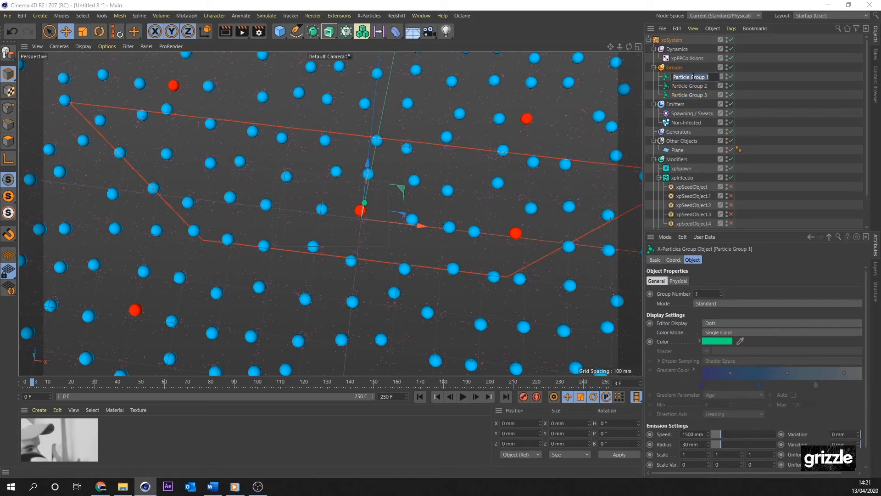
text(Non)
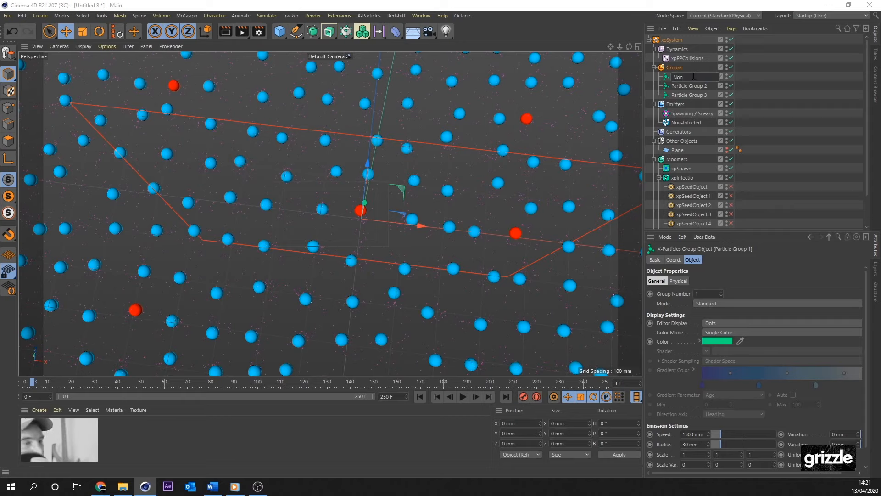
text(-Infected)
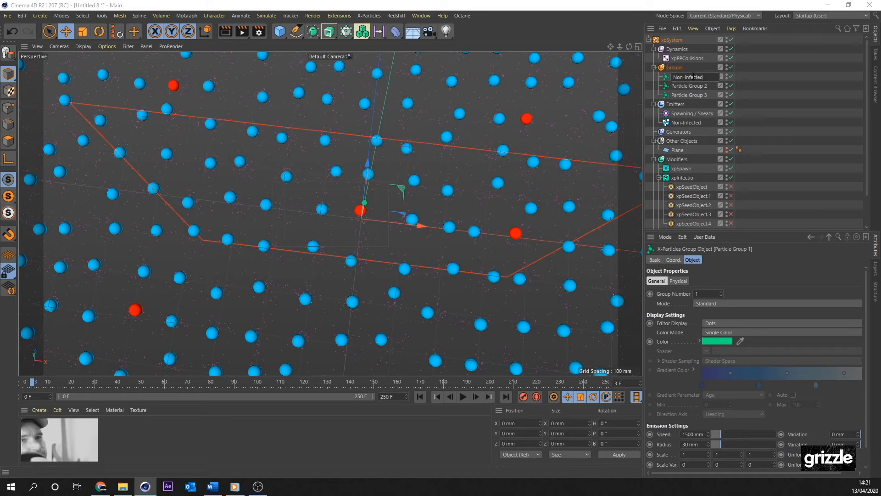
Rename the second particle group as "Infected"
double_click(704, 85)
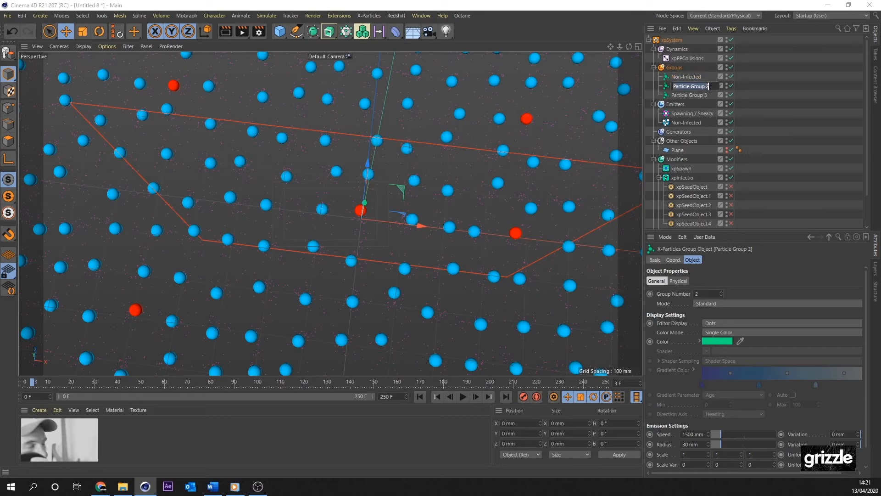
text(Infect)
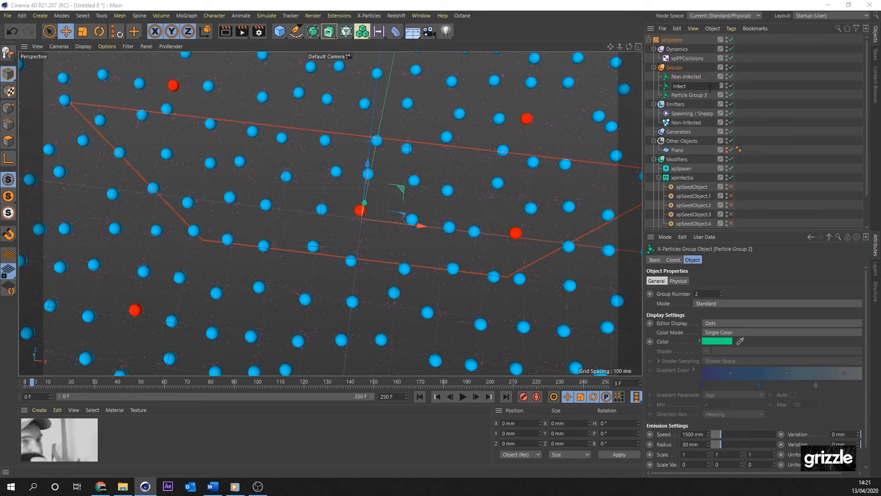
text(ed)
Rename the third particle group as "Spawning / Sneazy"
double_click(699, 94)
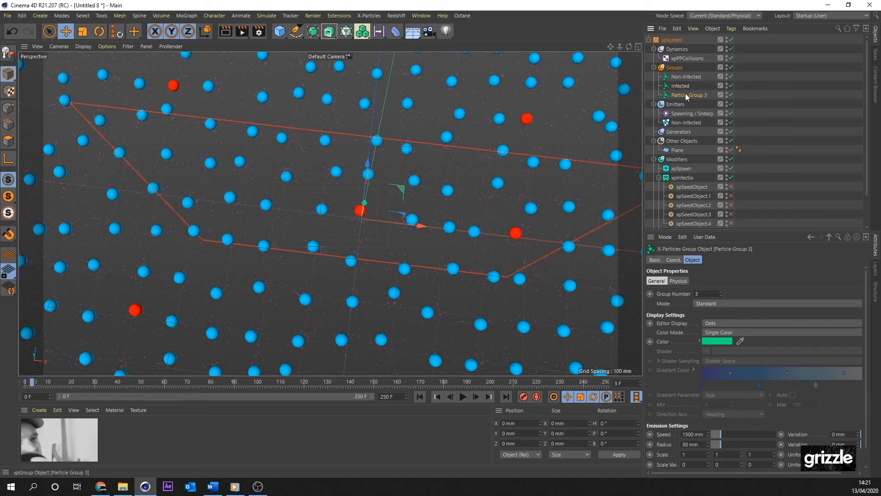
text(Spaw)
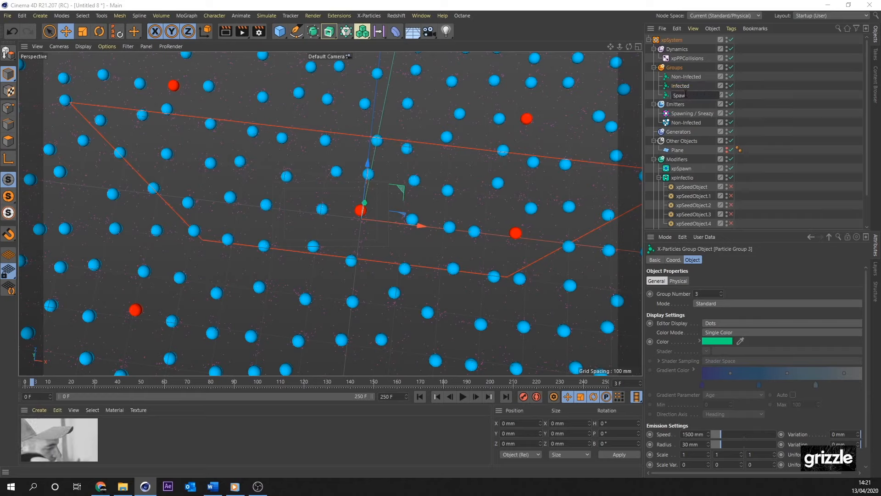
text(ning /)
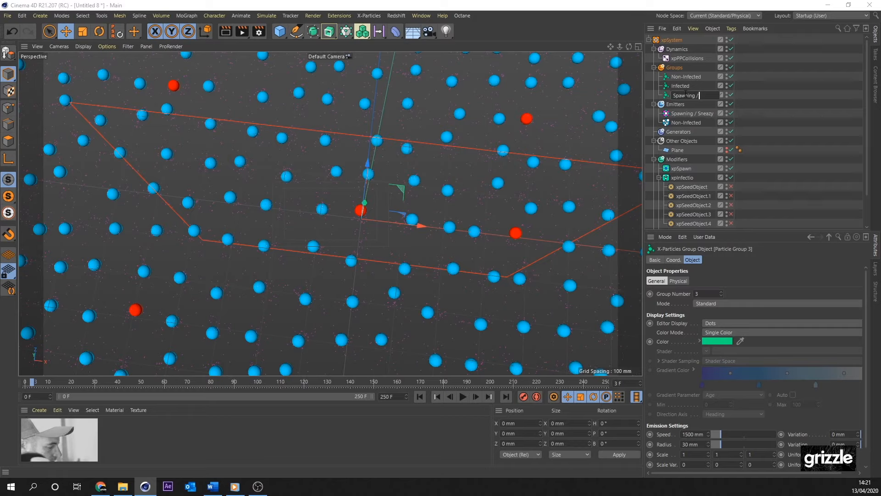
text( Sneazy)
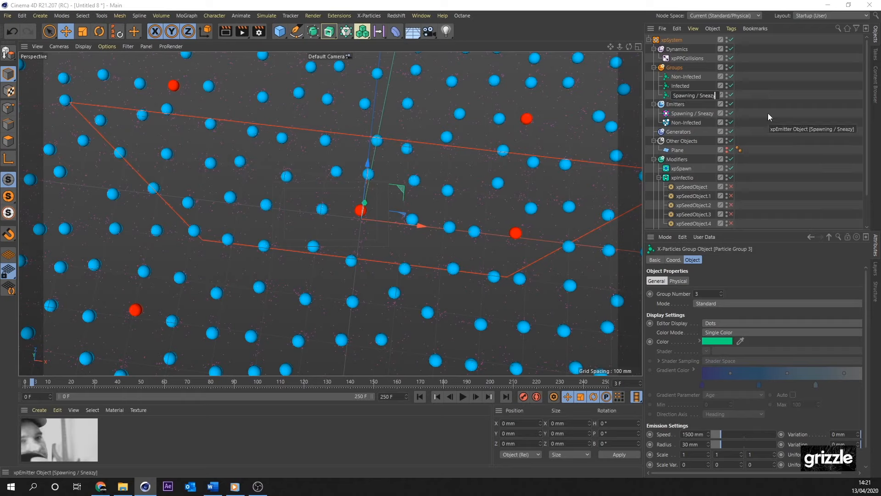
key(Return)
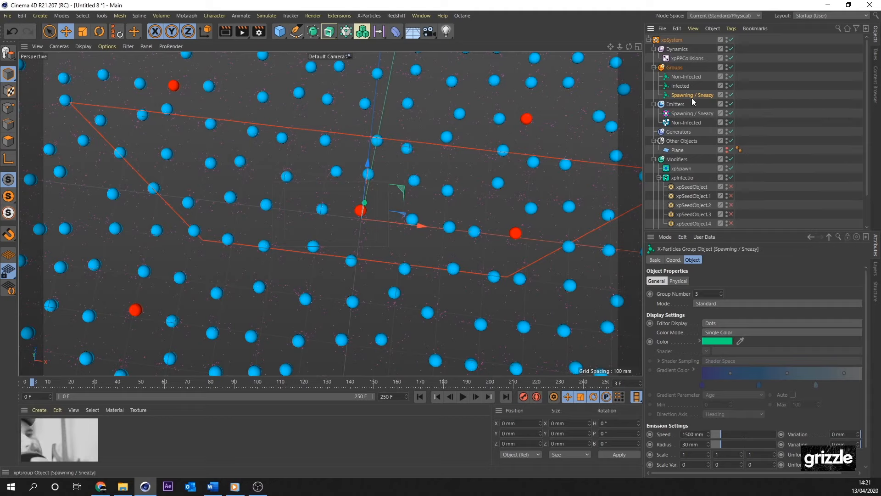
Set the Non-Infected particle group's color to blue with a hue of about 197°
click(679, 77)
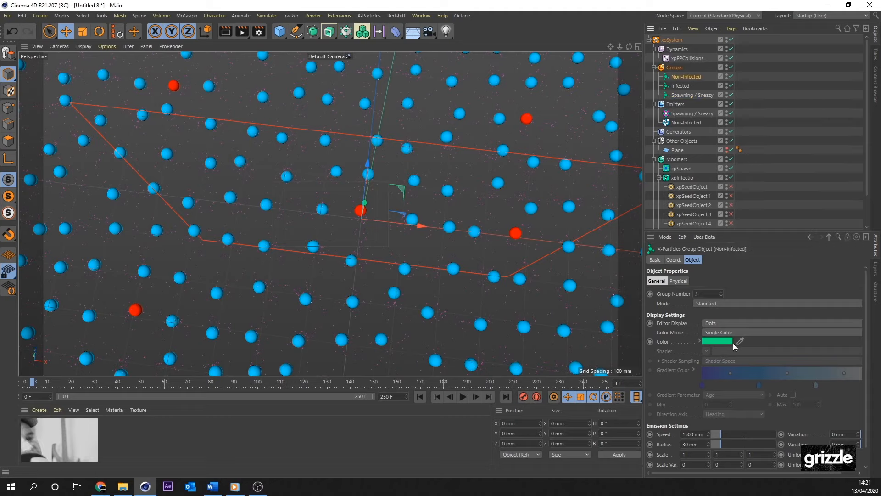
click(717, 342)
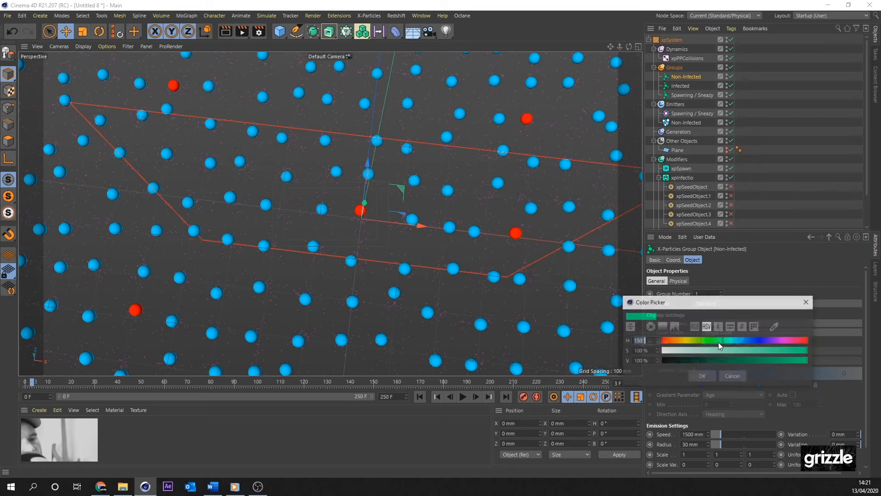
drag(718, 342, 744, 344)
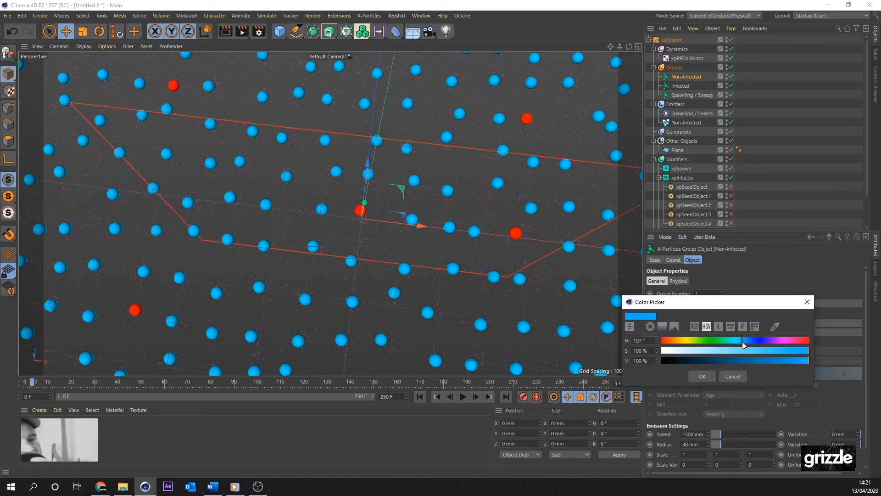
click(705, 376)
Set the color of the Infected and Spawning / Sneazy groups together to magenta with a hue of about 302°
click(673, 86)
ctrl+click(683, 95)
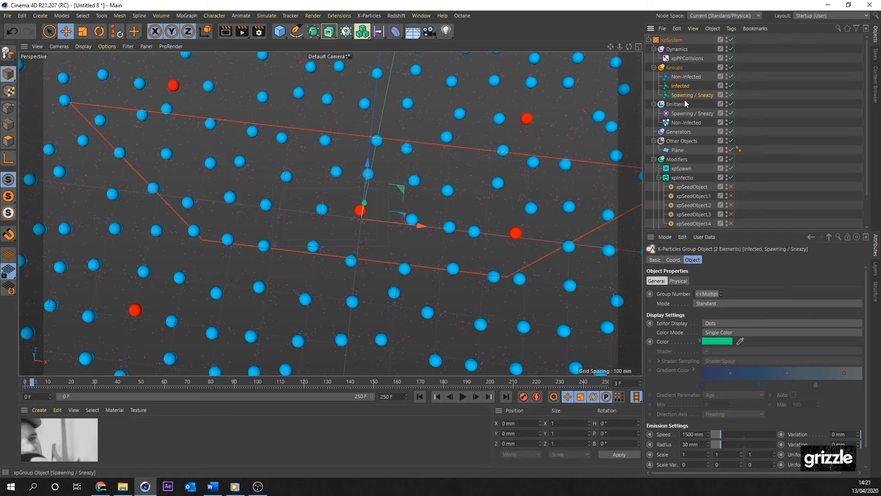
click(718, 341)
drag(736, 345, 786, 345)
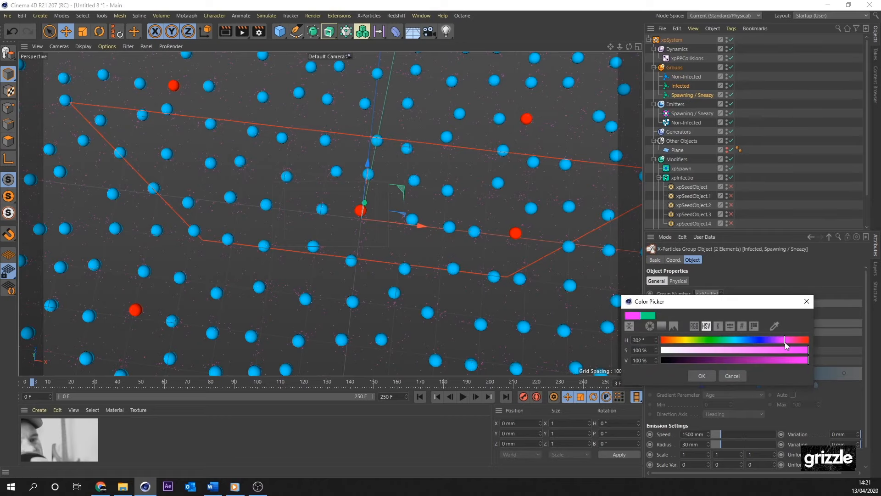
click(700, 376)
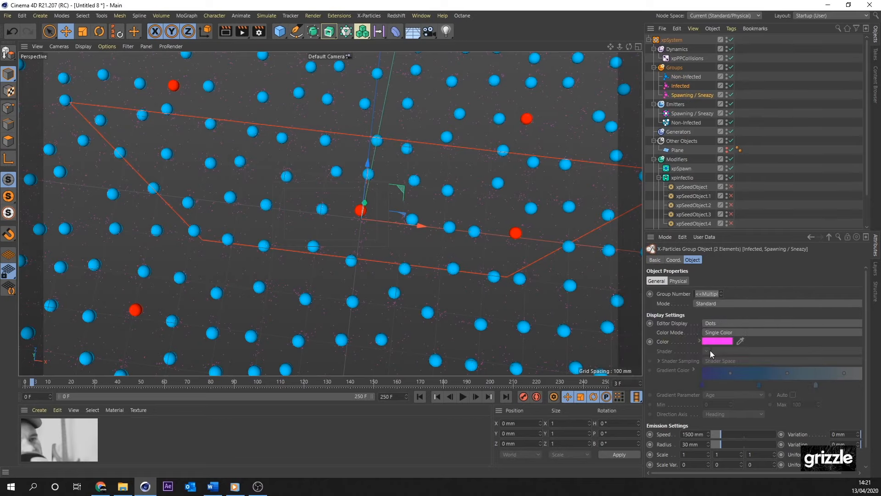
click(802, 115)
Restrict the xpSpawn modifier to the Infected group by adding that group to its affected groups
click(685, 169)
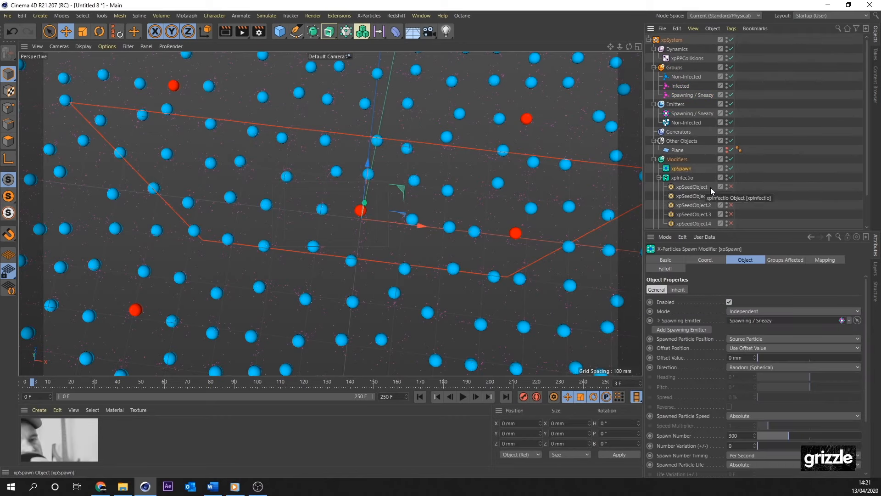
click(790, 260)
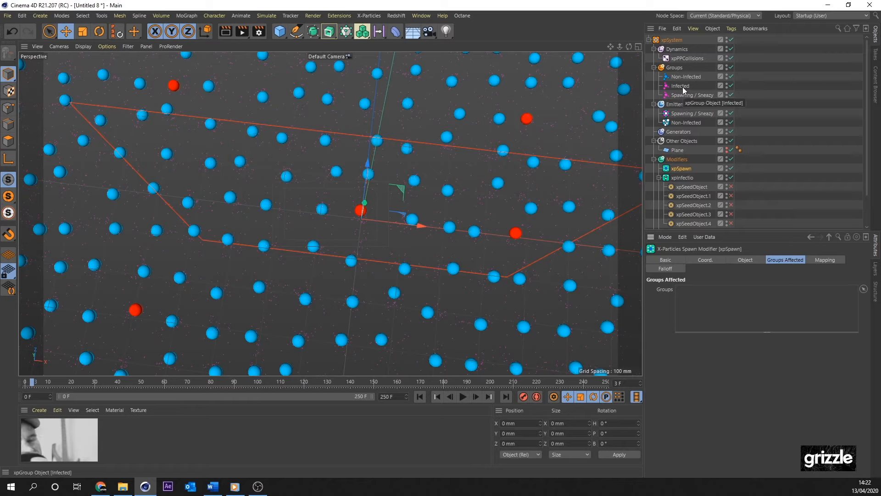
drag(682, 86, 706, 318)
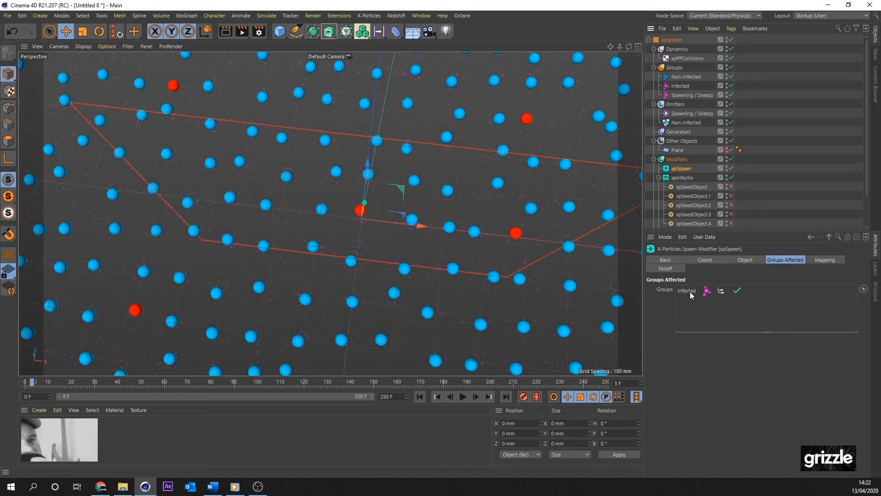
Assign the Non-Infected particle group to the Non-Infected emitter as its group to use
click(681, 122)
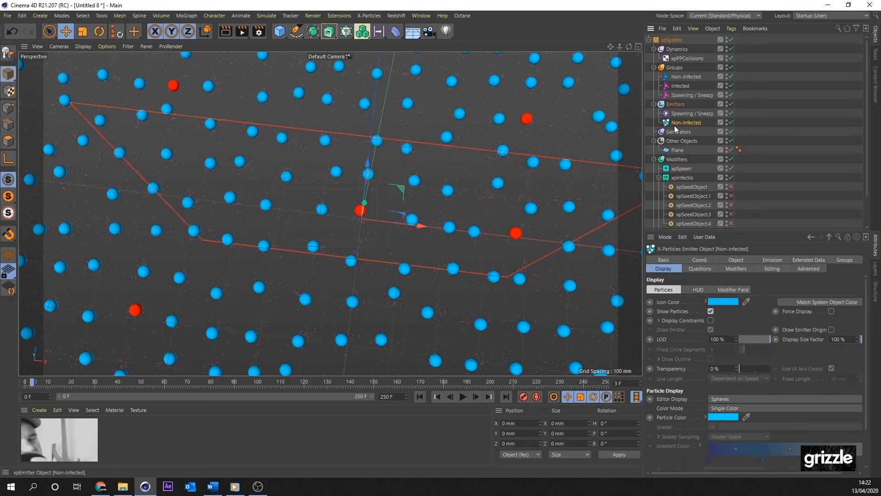
click(847, 260)
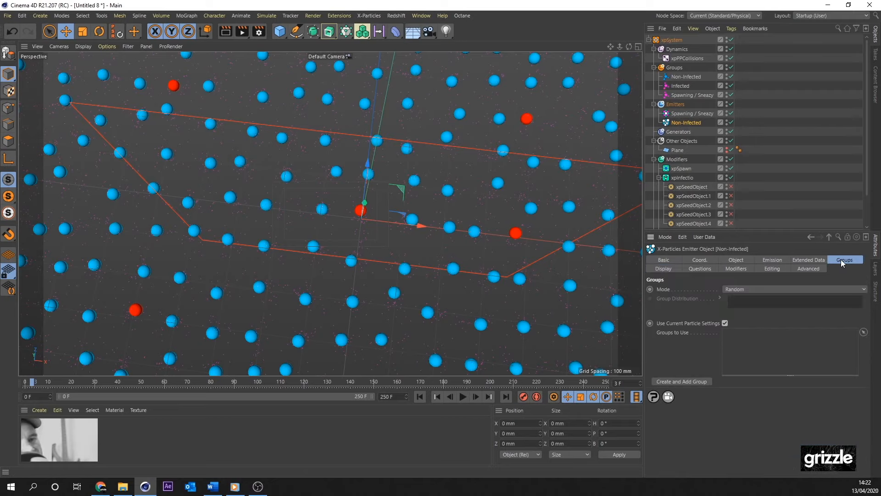
click(684, 76)
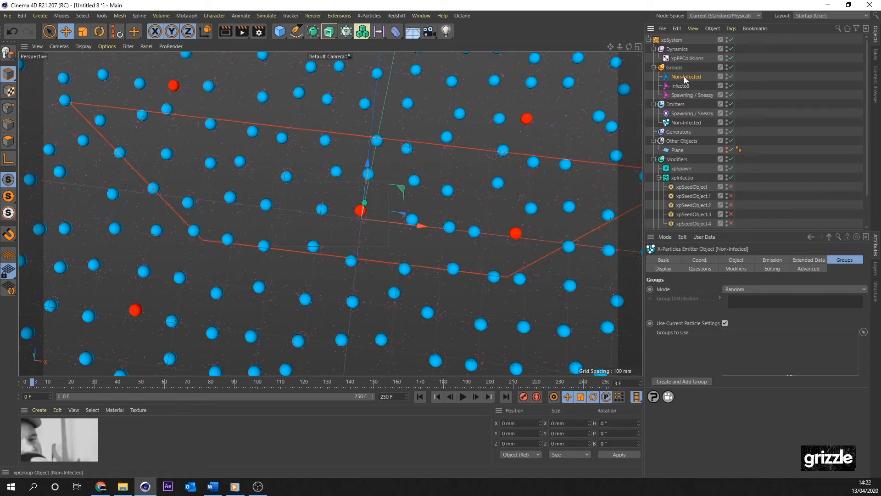
drag(684, 76, 735, 345)
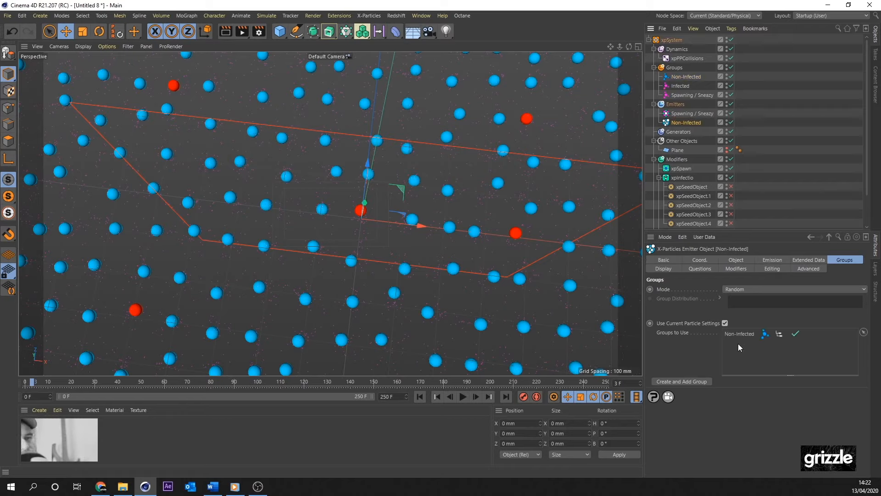
Play the simulation from the start to check how the emitter's particles display with the assigned group
click(419, 396)
click(462, 396)
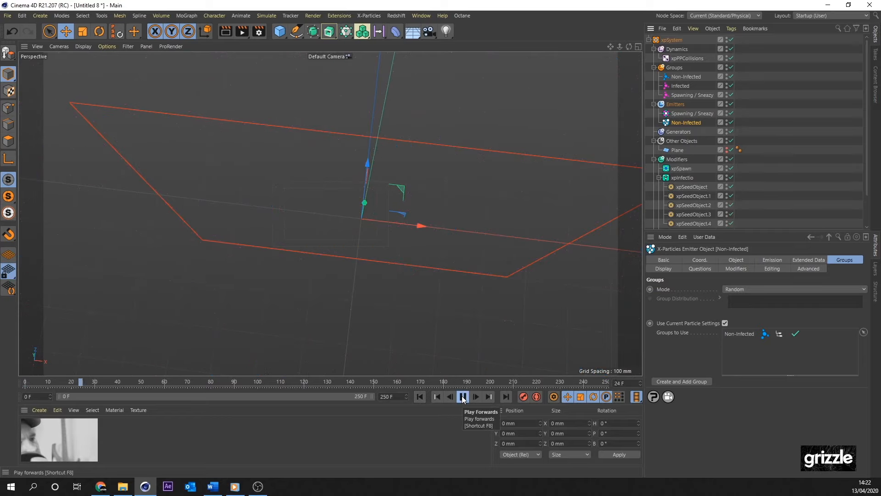
click(462, 397)
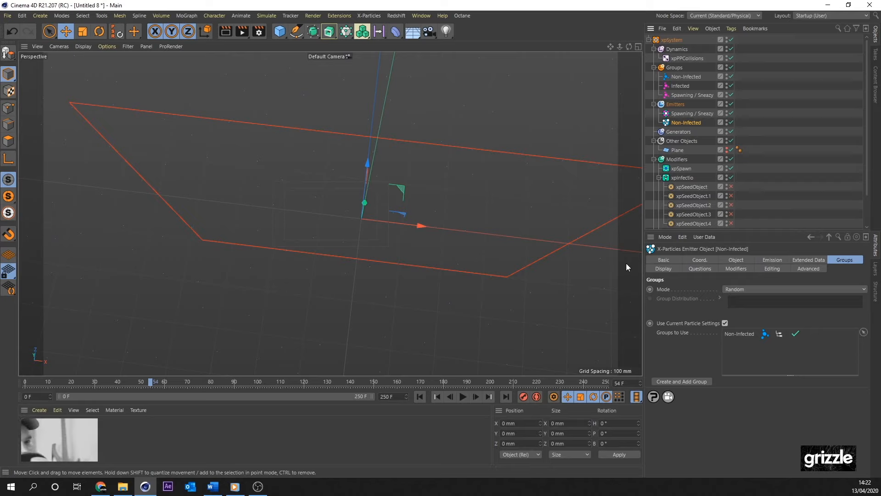
Compare the display settings of the Non-Infected, Infected and Spawning / Sneazy groups
click(684, 78)
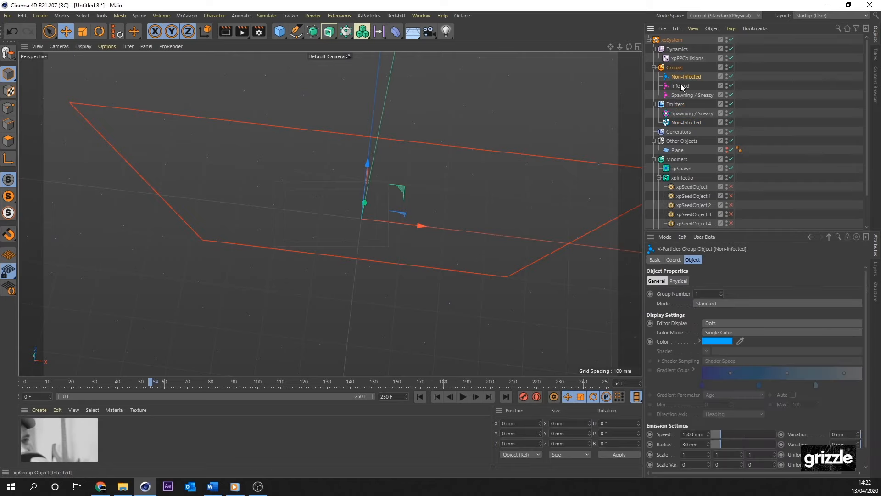
click(681, 85)
click(684, 75)
click(682, 87)
click(681, 94)
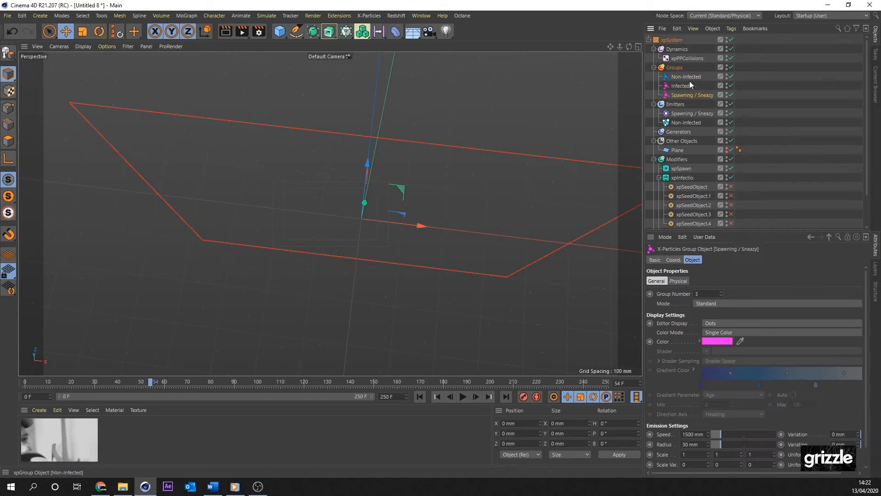
click(688, 78)
click(684, 86)
click(684, 94)
Set the editor display of the Non-Infected group and of the Infected group to Spheres
click(685, 77)
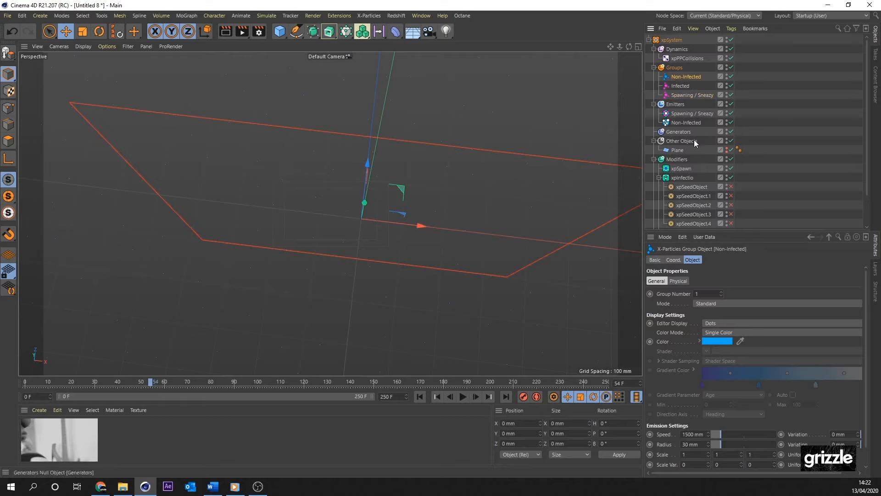
click(715, 322)
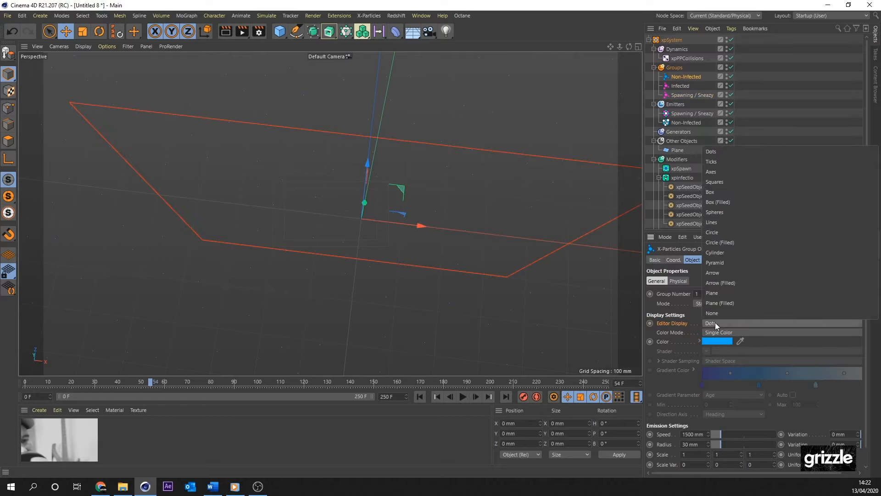
click(720, 212)
click(680, 85)
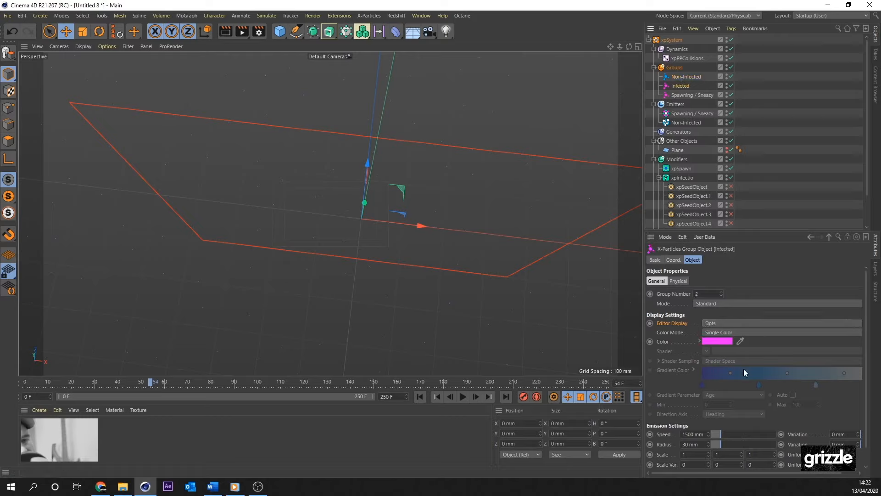
click(725, 324)
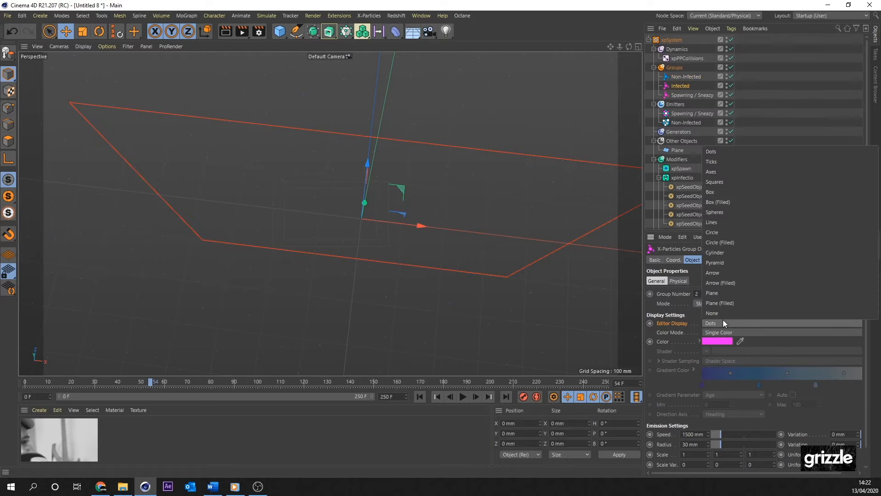
click(723, 213)
Set the Spawning / Sneazy group's editor display to Circle (Filled)
click(693, 94)
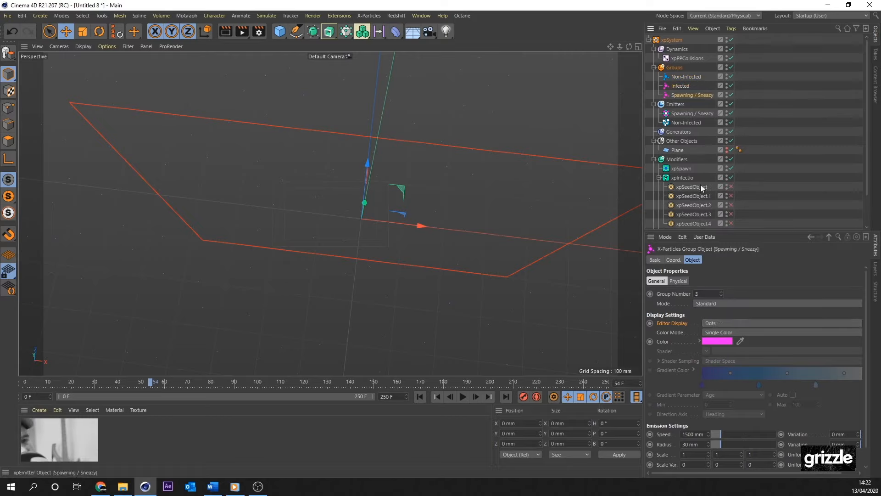
click(720, 324)
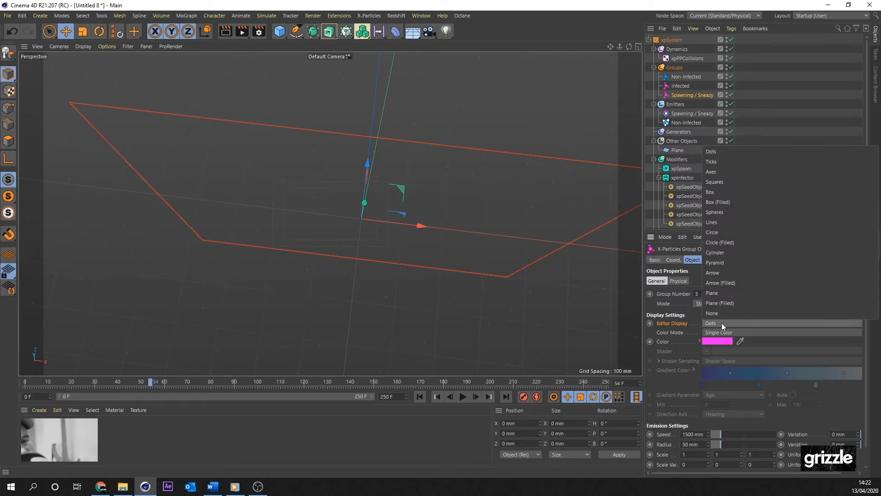
click(723, 241)
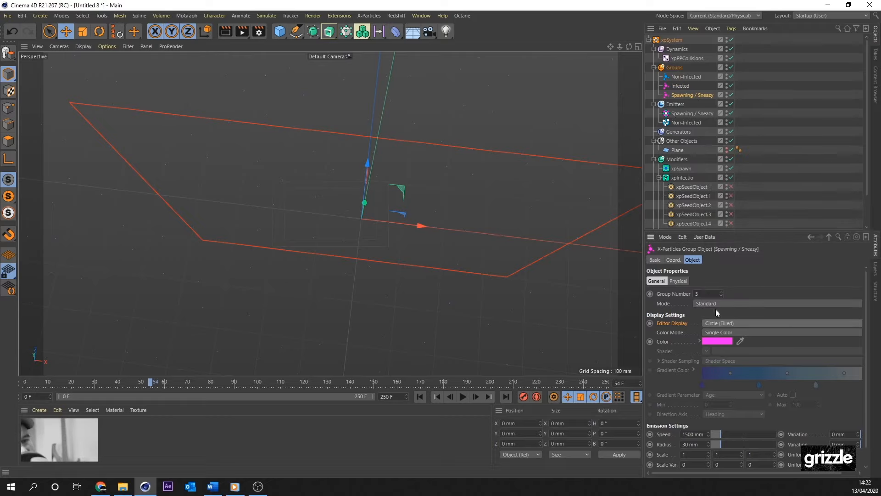
Replay the first frames of the simulation from the start to check the groups' new display shapes
click(420, 397)
click(463, 397)
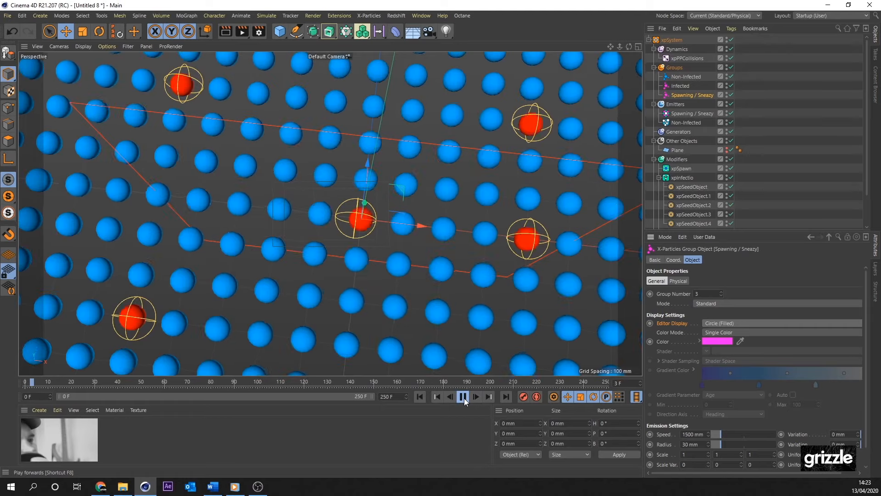
click(464, 397)
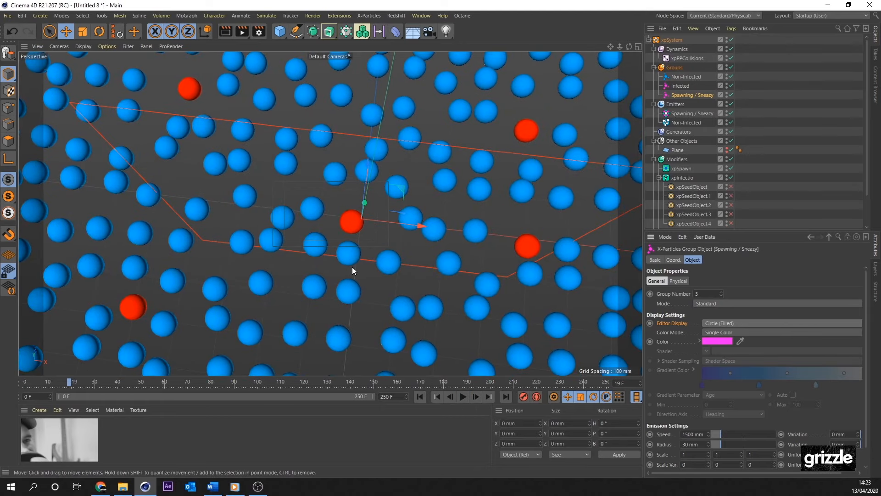
Set the emission radius of the Non-Infected and Infected groups to 15 mm
click(686, 77)
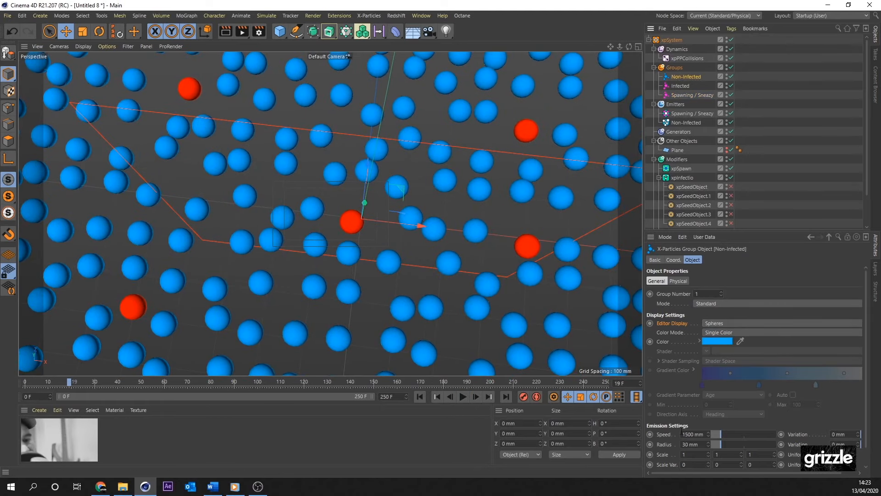
click(701, 445)
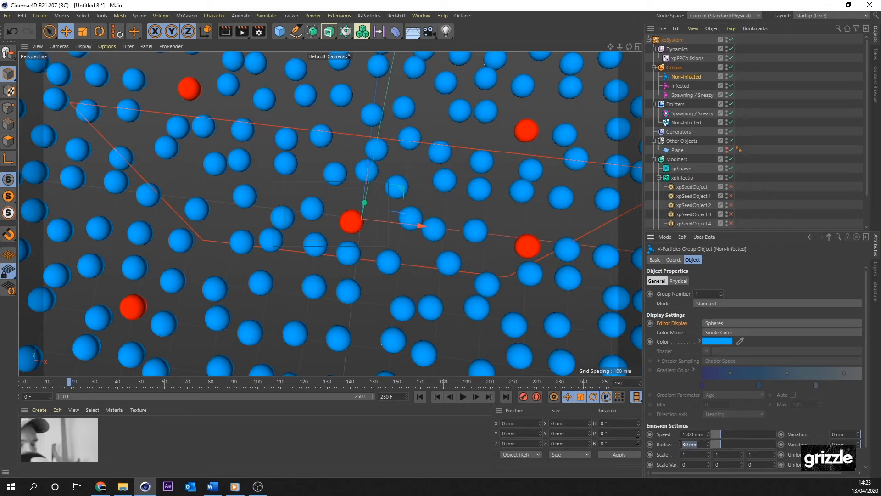
ctrl+click(681, 86)
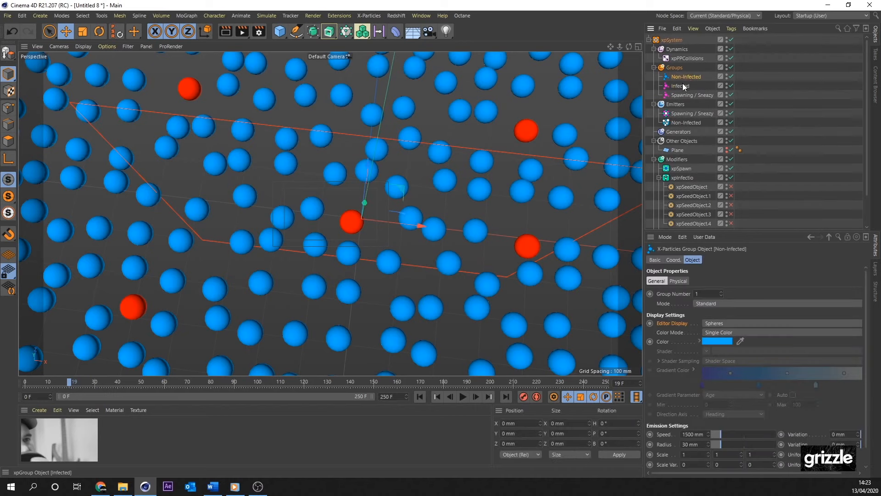
click(701, 445)
text(15)
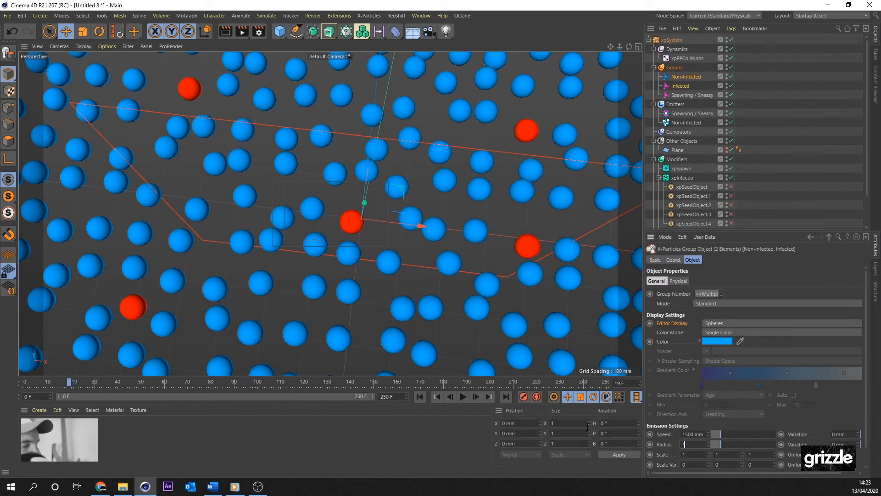
key(Return)
Set the emission radius of the Spawning / Sneazy group to 15 mm
click(692, 95)
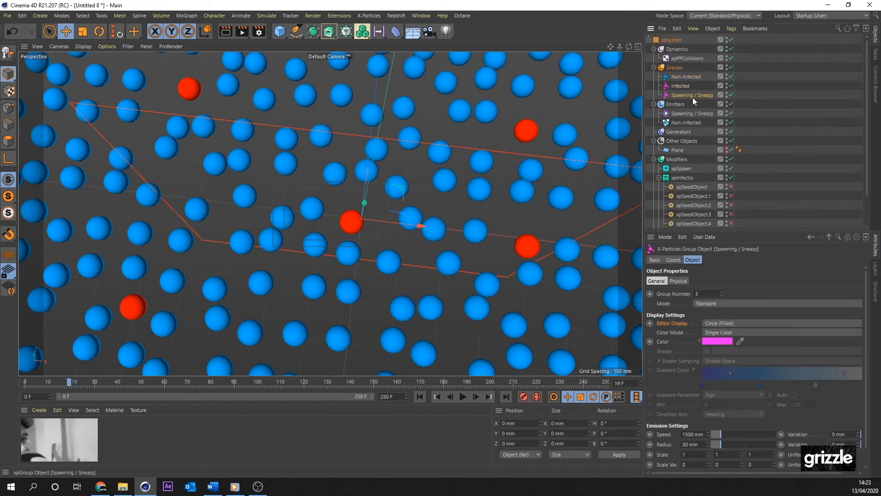
click(699, 444)
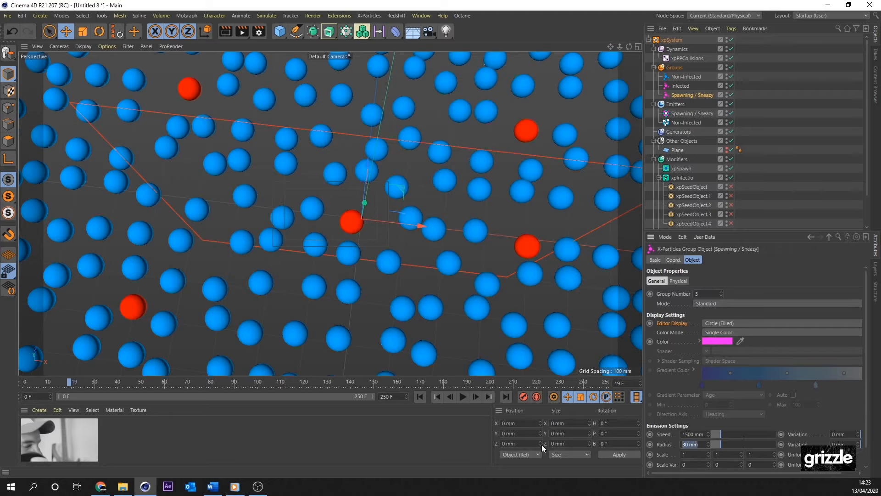
text(15)
key(Return)
Replay the simulation from the start to check how the smaller particles collide and spread the infection
click(420, 396)
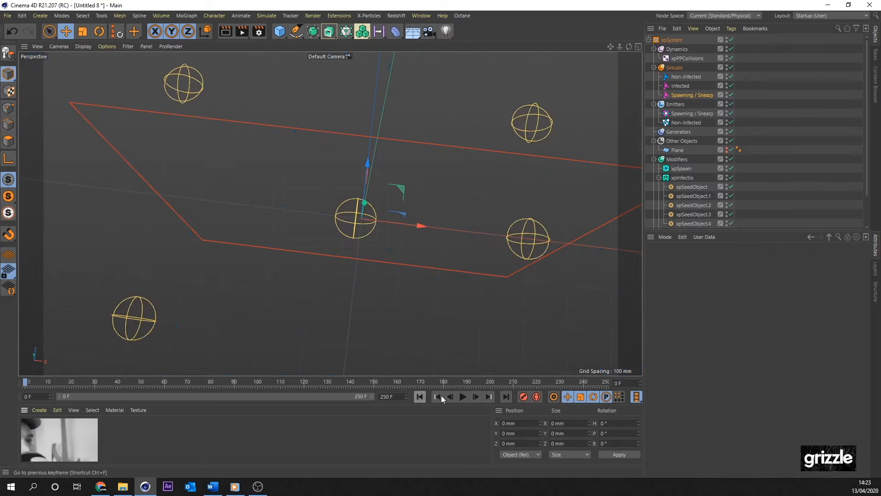
click(463, 396)
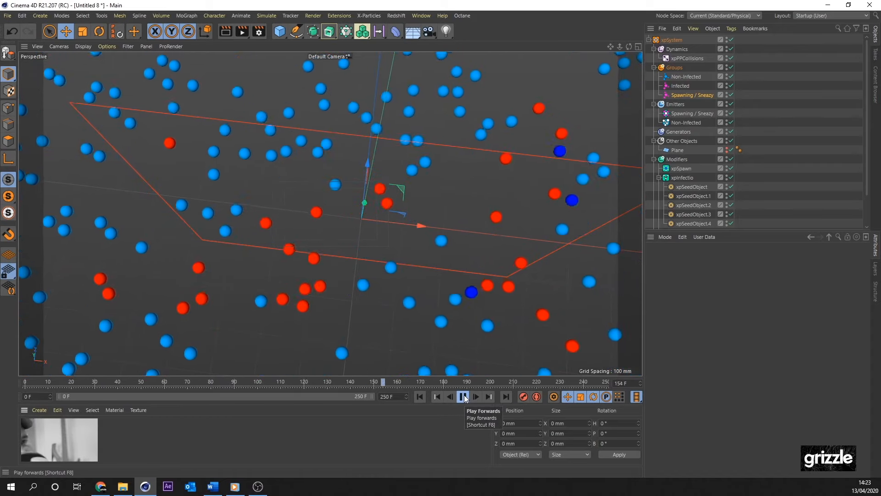
click(464, 396)
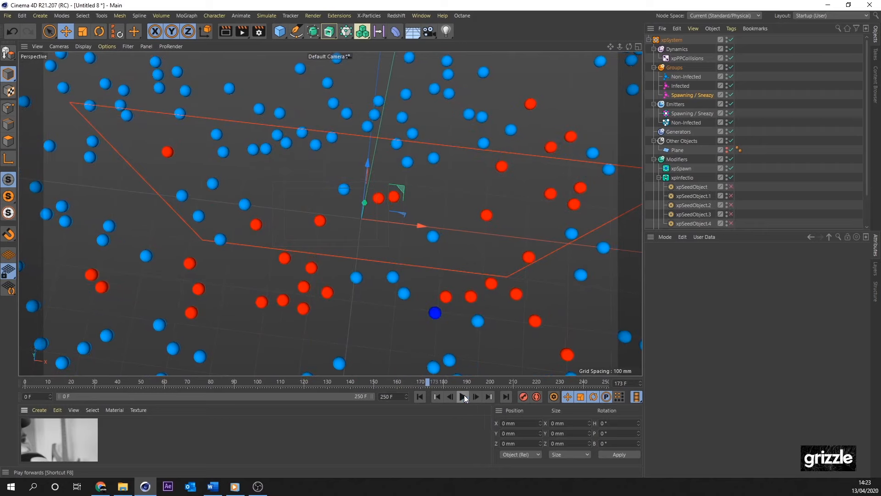
Review the xpSpawn modifier's affected groups and replay the simulation to check whether infected particles spawn sneeze particles
click(682, 169)
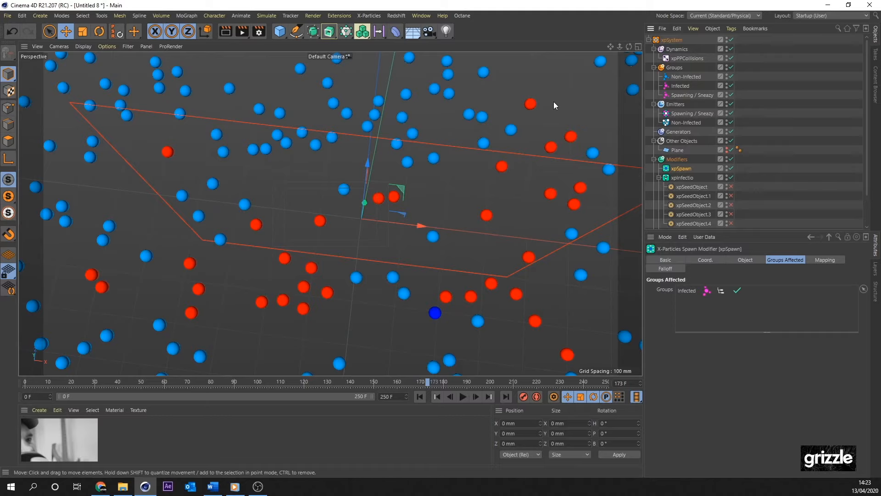
click(419, 397)
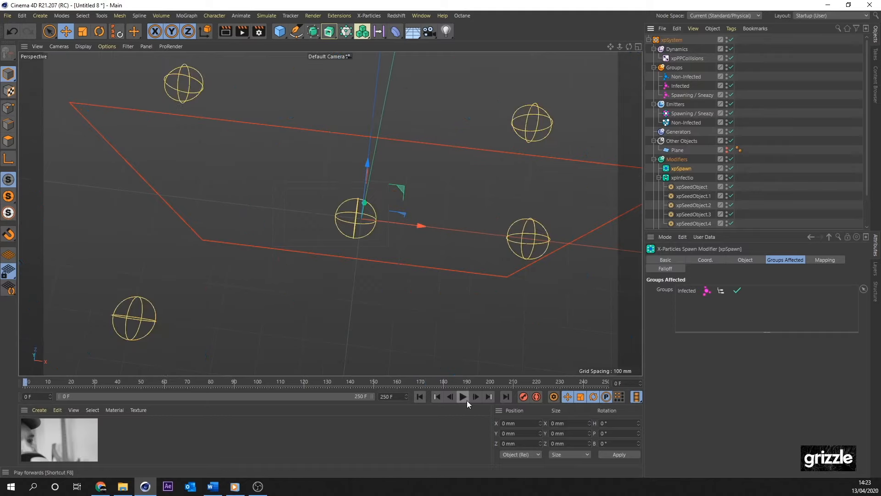
click(463, 397)
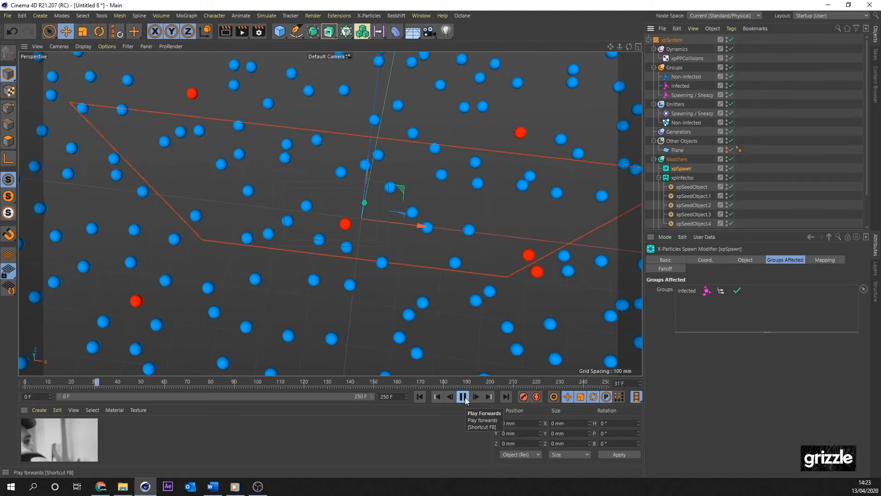
click(465, 397)
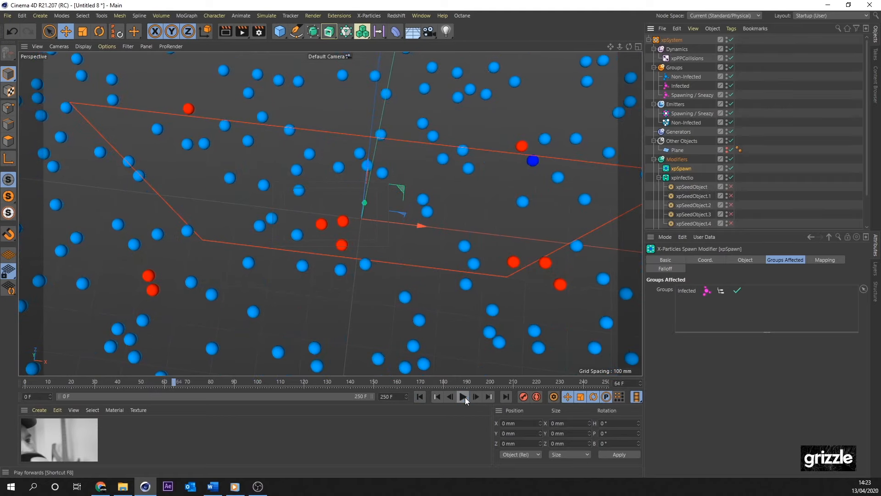
Set the xpInfectio modifier's color mode to No Color Change
click(677, 178)
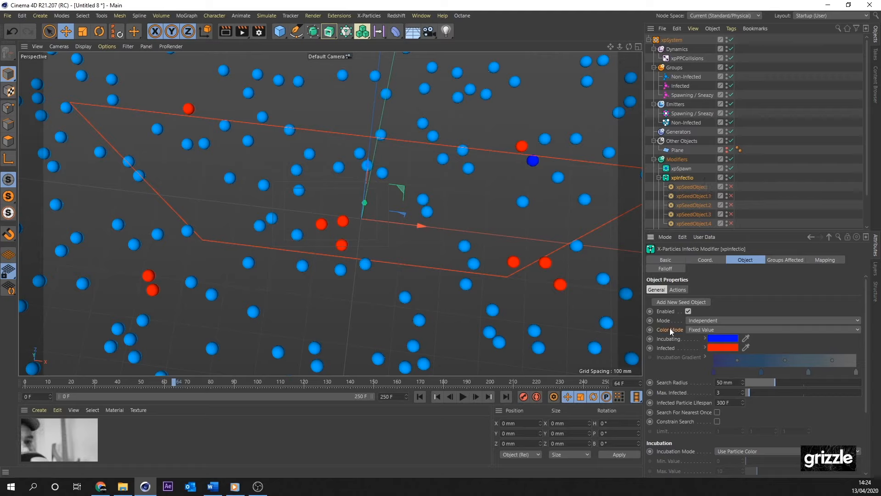
click(718, 329)
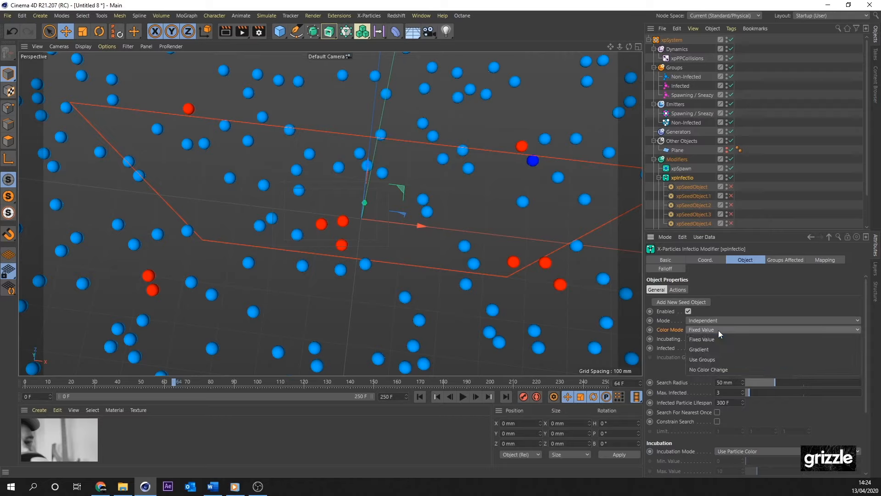
click(713, 370)
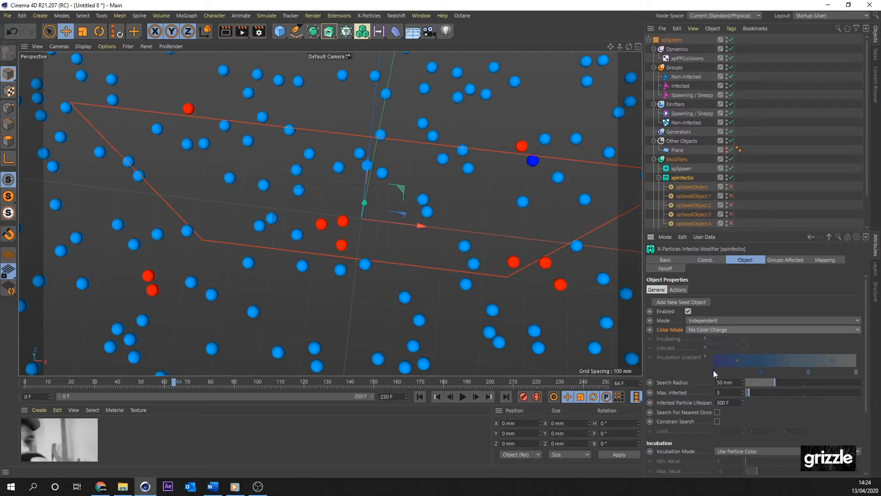
Add an action on infection to the xpInfectio modifier and make it a direct Change Group action
click(678, 290)
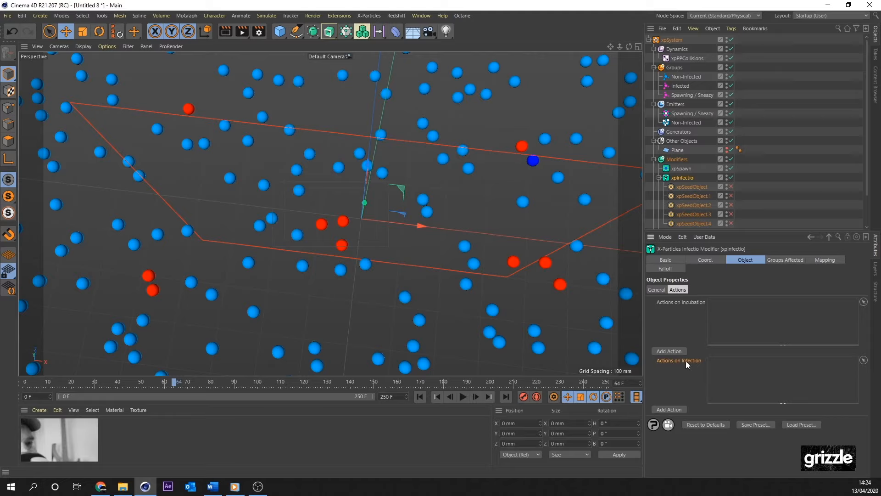
click(666, 409)
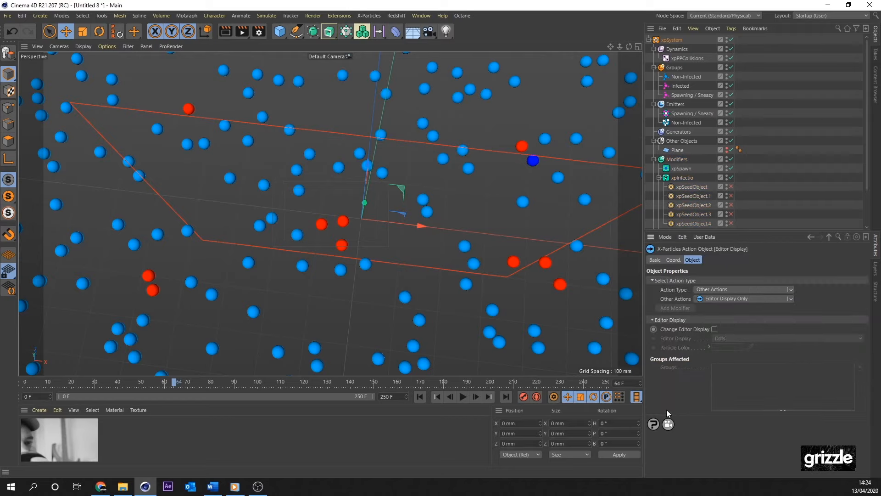
click(792, 289)
click(751, 315)
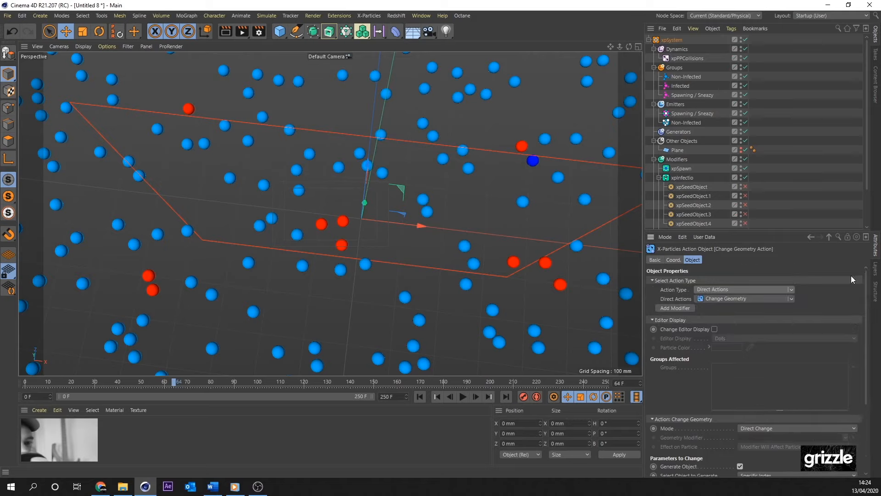
click(791, 299)
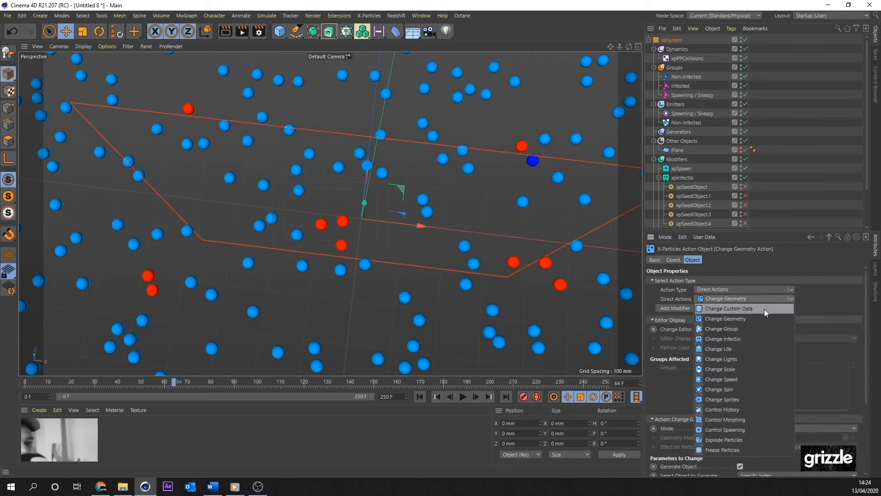
click(734, 329)
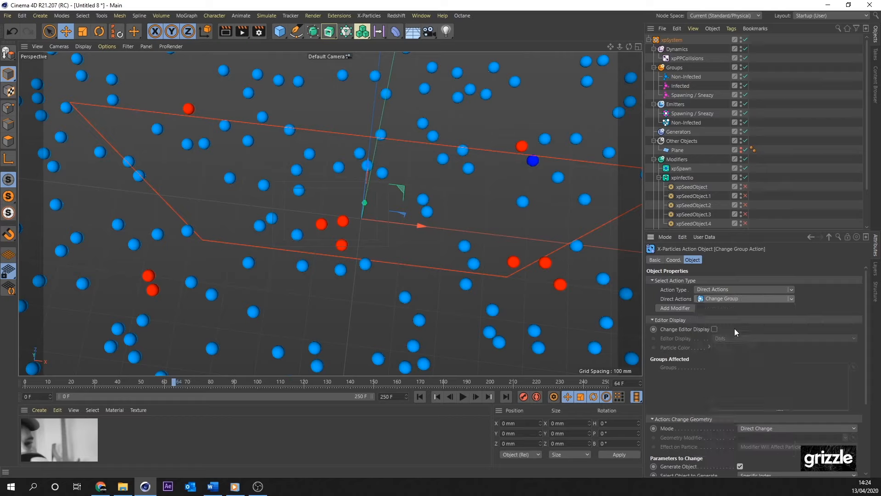
Assign the Infected group as the new group in the Change Group action
scroll(734, 329, down, 4)
scroll(867, 361, up, 3)
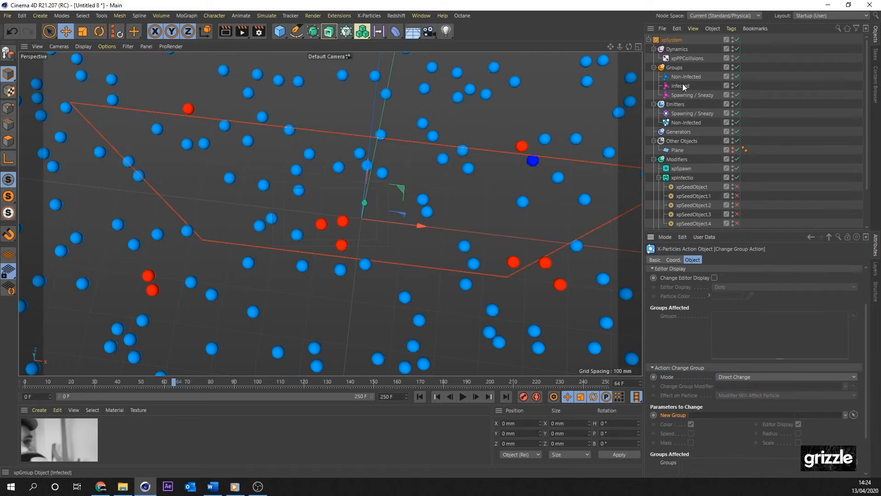
drag(682, 85, 693, 421)
scroll(694, 421, down, 3)
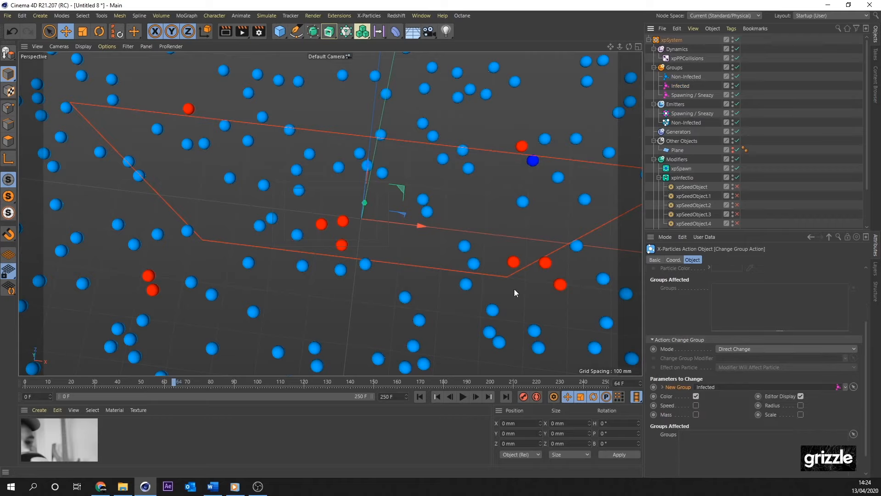
Replay the simulation in short bursts to check the group change and spawning on the seeded particles
click(418, 396)
click(463, 396)
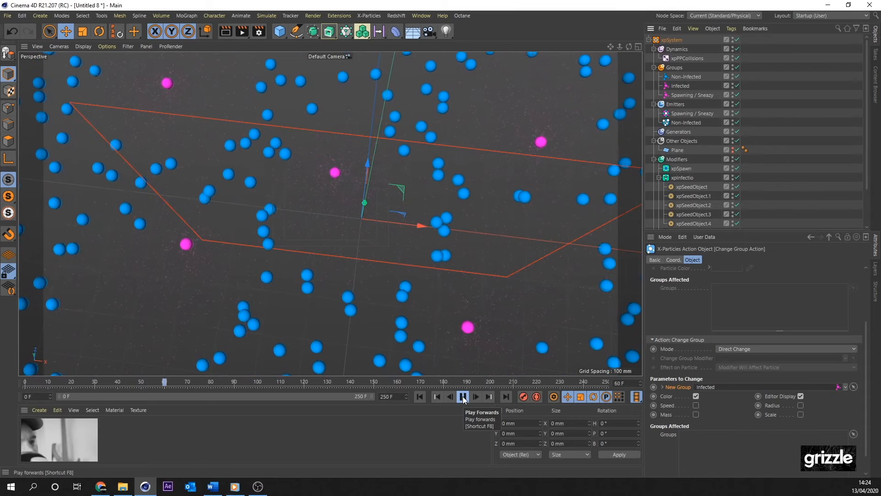
click(463, 396)
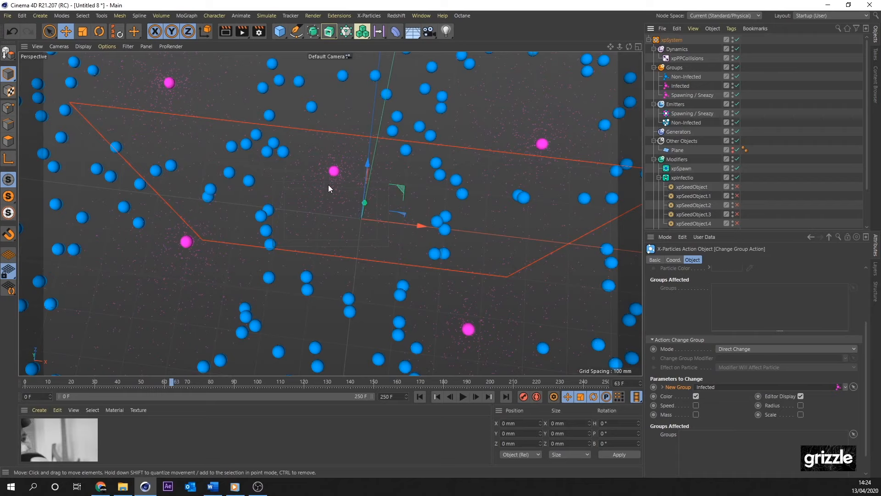
click(463, 396)
click(463, 396)
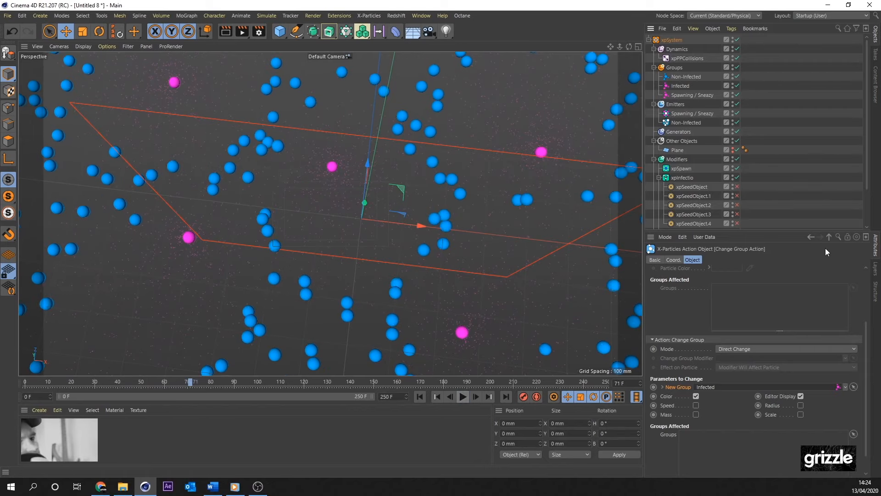
Set the xpInfectio modifier's color mode back to Fixed Value
drag(867, 353, 871, 289)
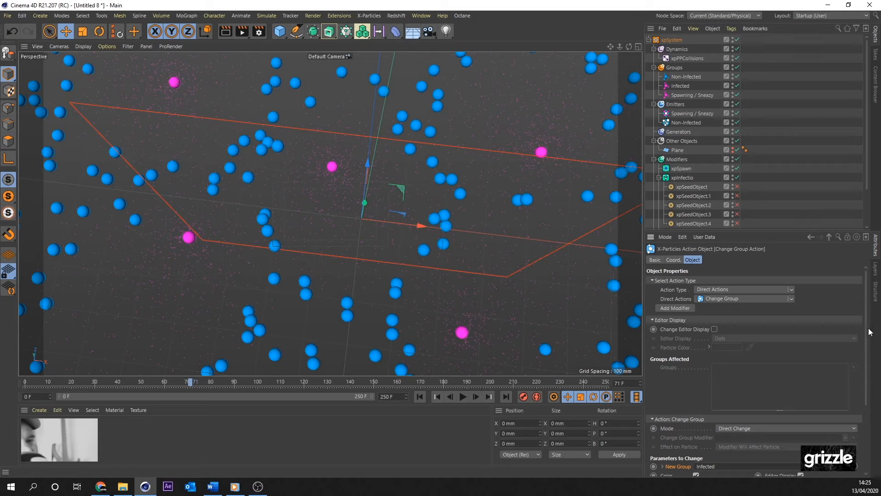
click(682, 178)
click(721, 260)
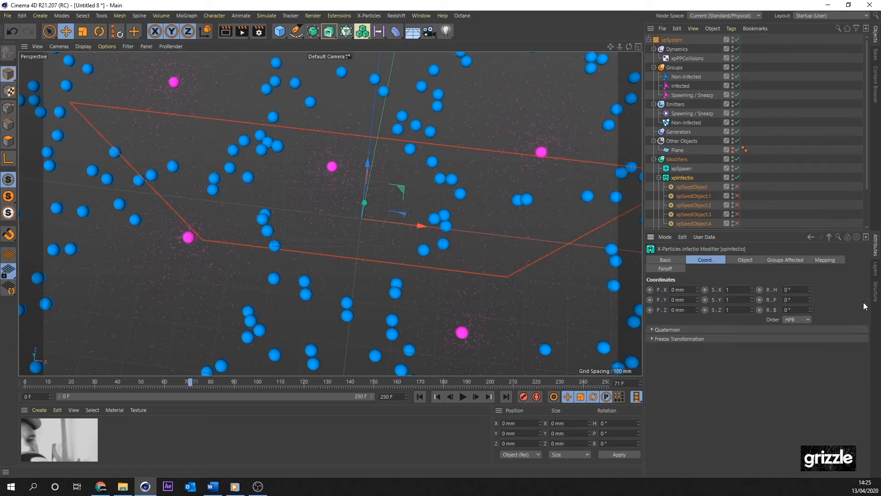
click(745, 260)
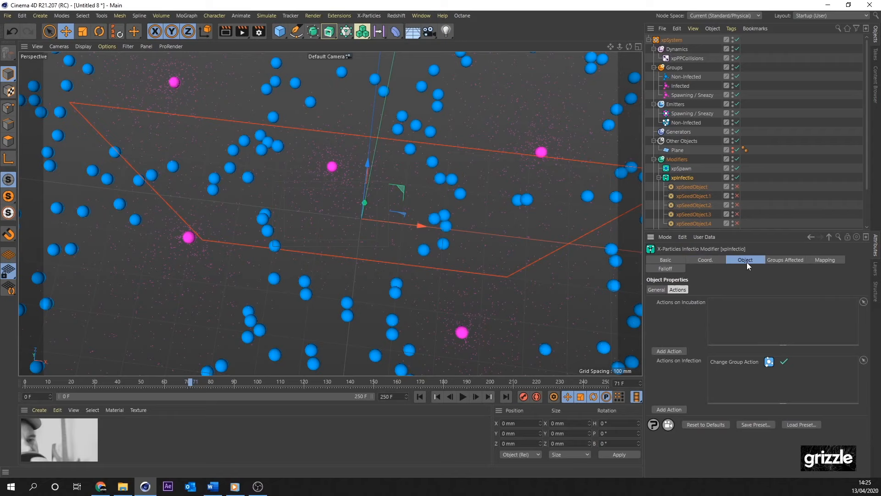
click(656, 290)
click(736, 329)
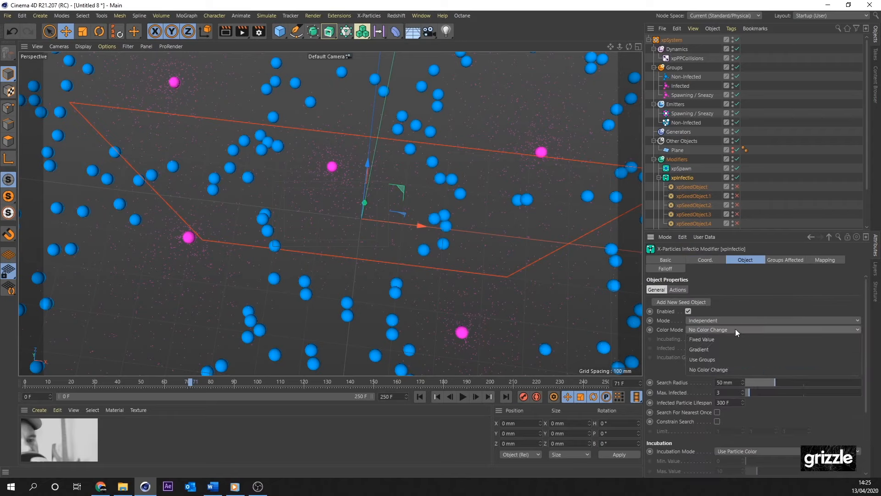
click(709, 340)
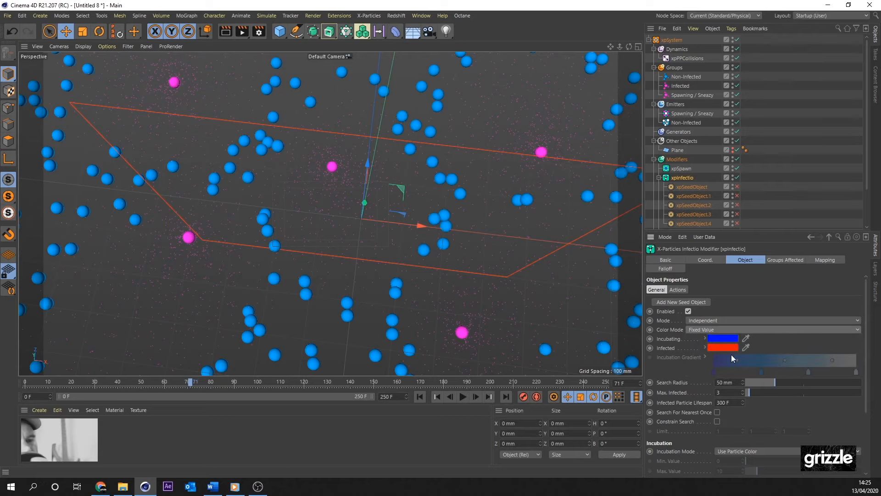
Replay the simulation from the start to check the infection colors with the fixed-value color mode
key(shift+f)
click(463, 397)
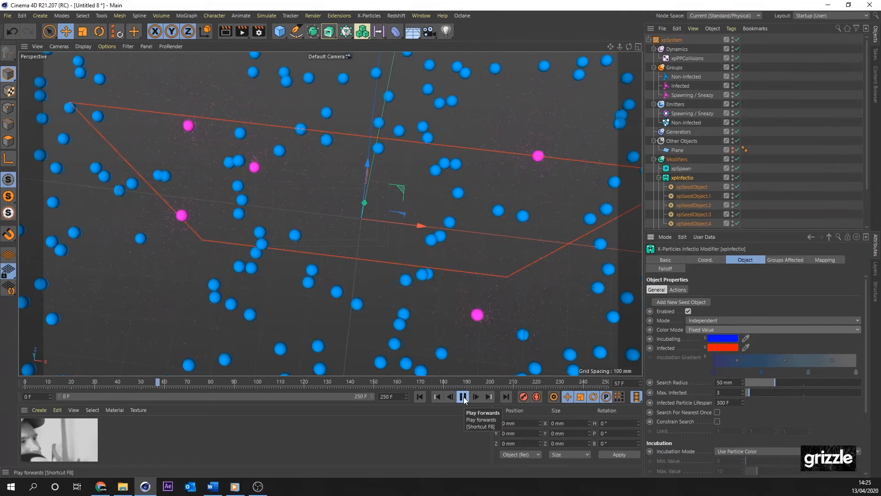
click(462, 396)
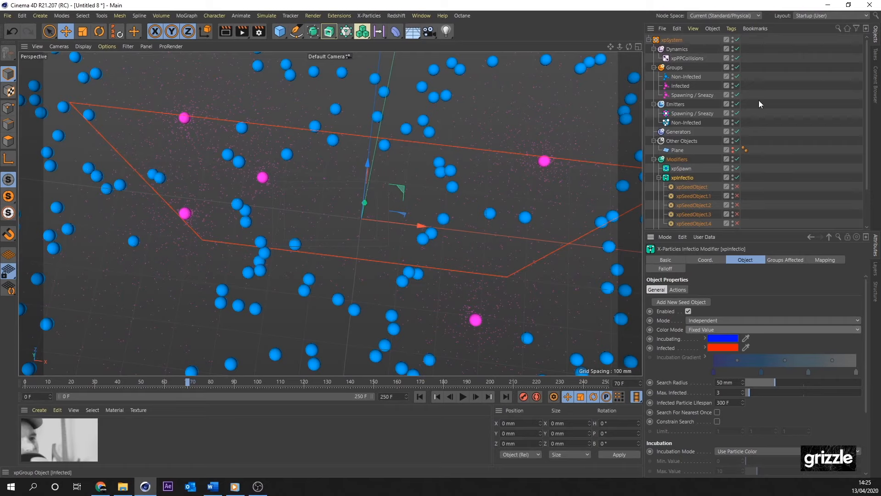
Set the xpSpawn modifier's Spawn Number to 10
click(717, 167)
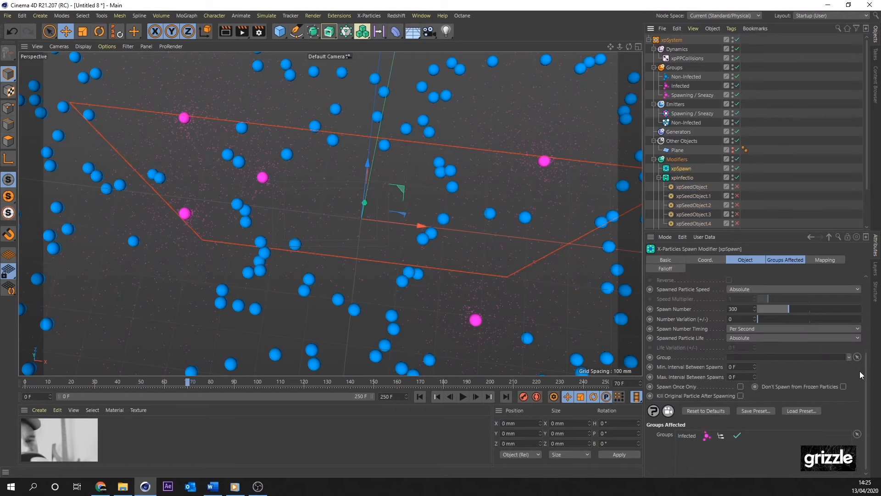
scroll(860, 371, up, 3)
drag(736, 369, 672, 361)
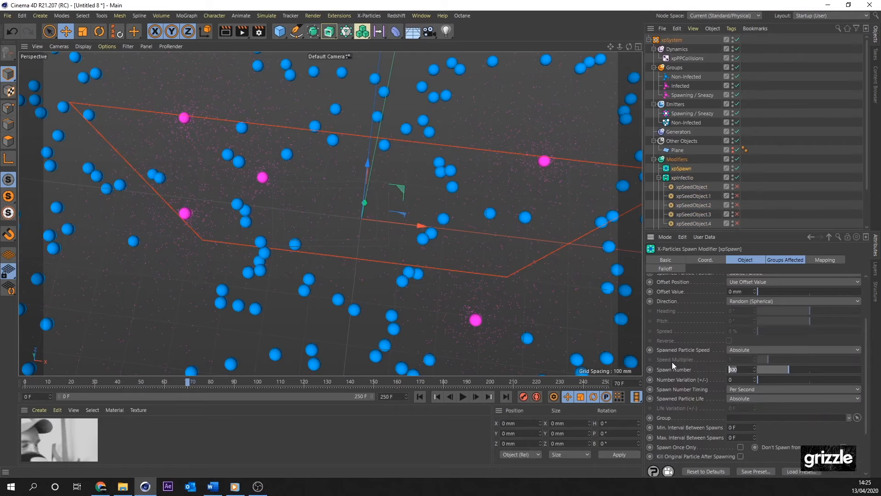
text(10)
click(486, 419)
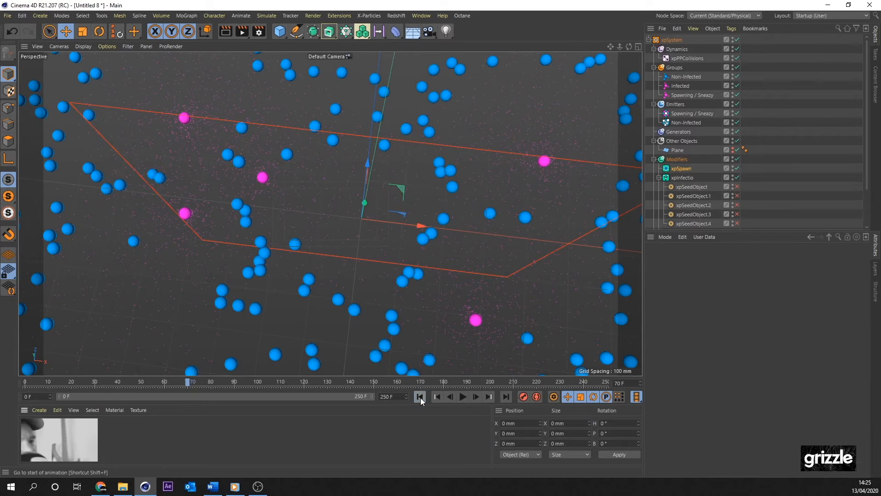
Replay the simulation from the start to check the reduced spawning around the infected particles
click(420, 396)
click(463, 397)
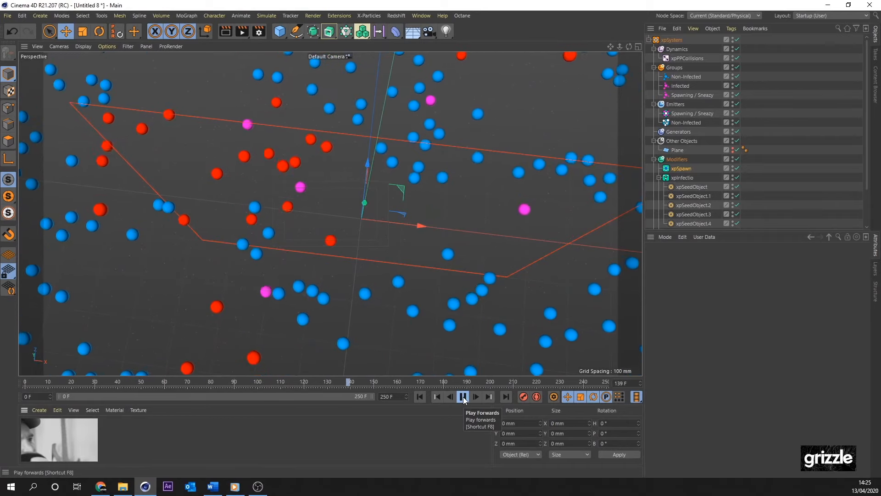
click(463, 396)
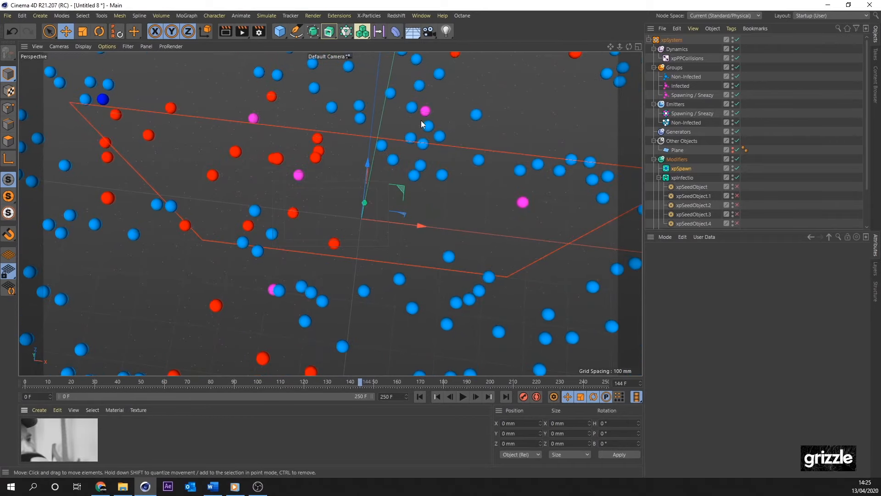
Restrict the xpPPCollisions particle collisions to the Non-Infected and Infected groups
click(683, 58)
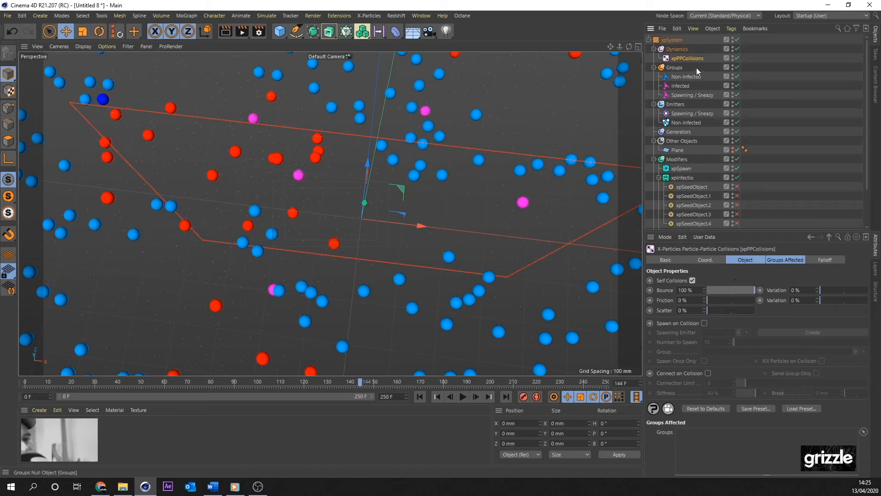
click(799, 260)
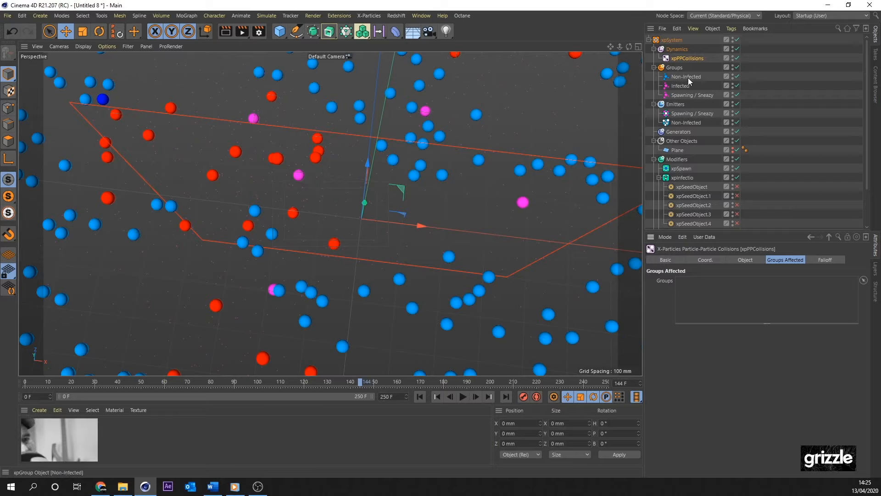
drag(687, 77, 706, 289)
drag(684, 86, 728, 290)
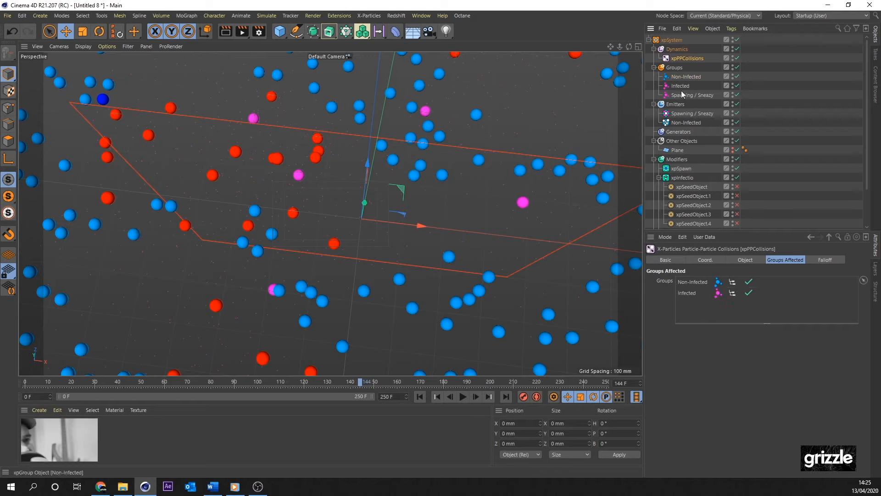
Inspect the Spawning / Sneazy group's settings and replay the simulation to check the restricted collisions
click(687, 95)
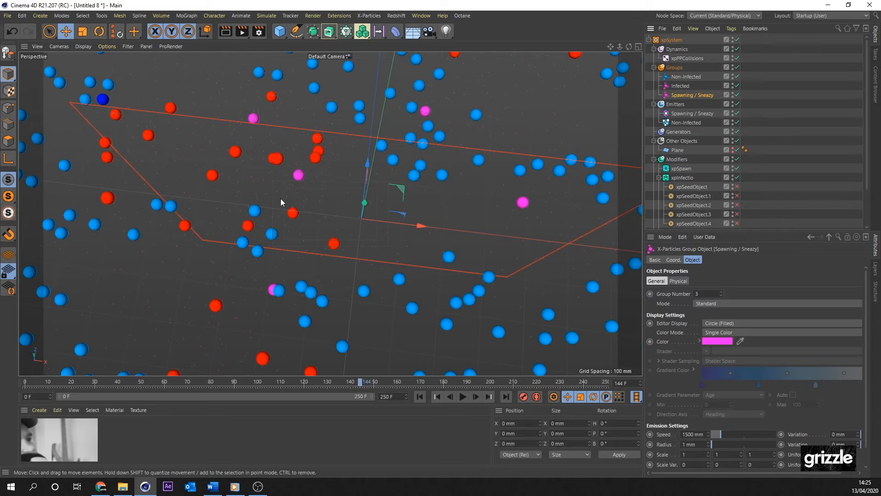
click(420, 396)
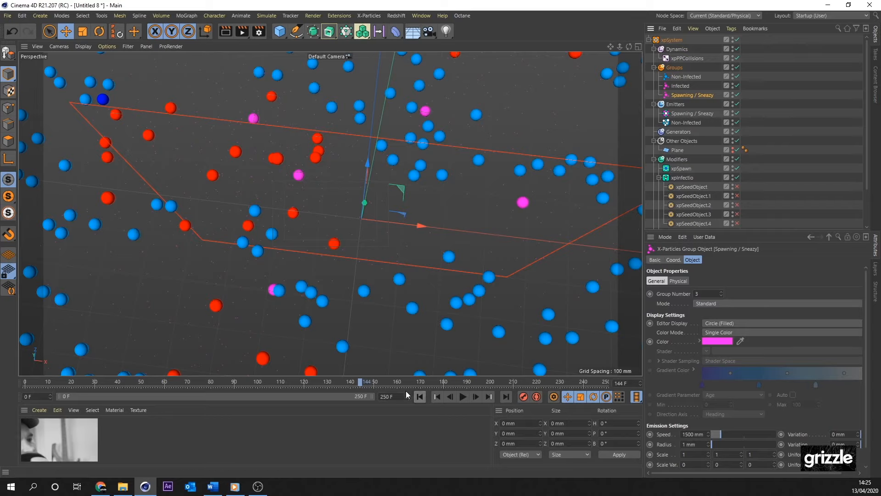
click(463, 397)
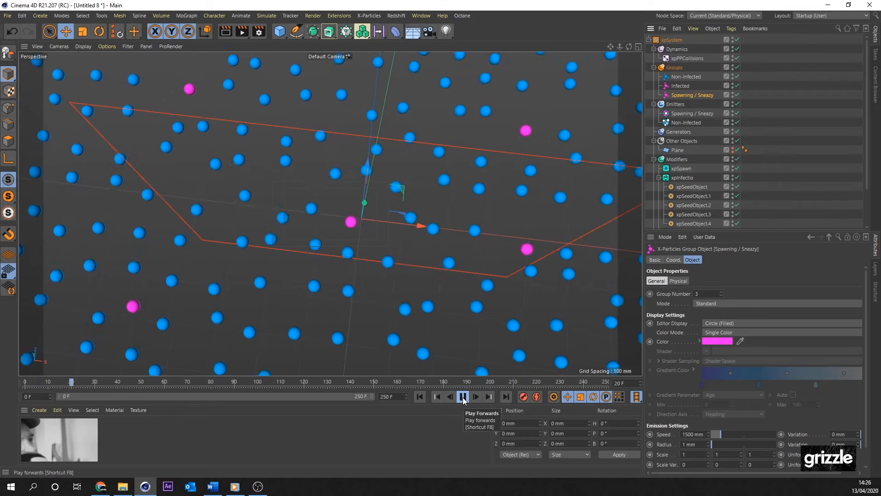
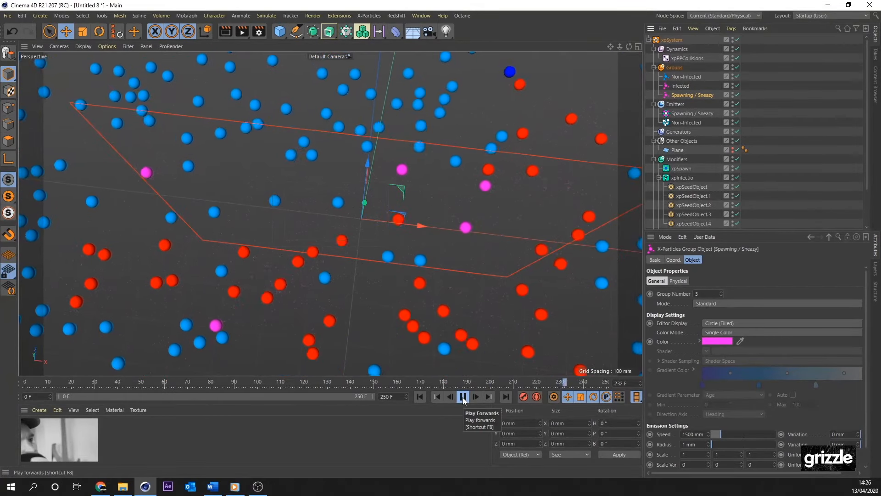
click(462, 398)
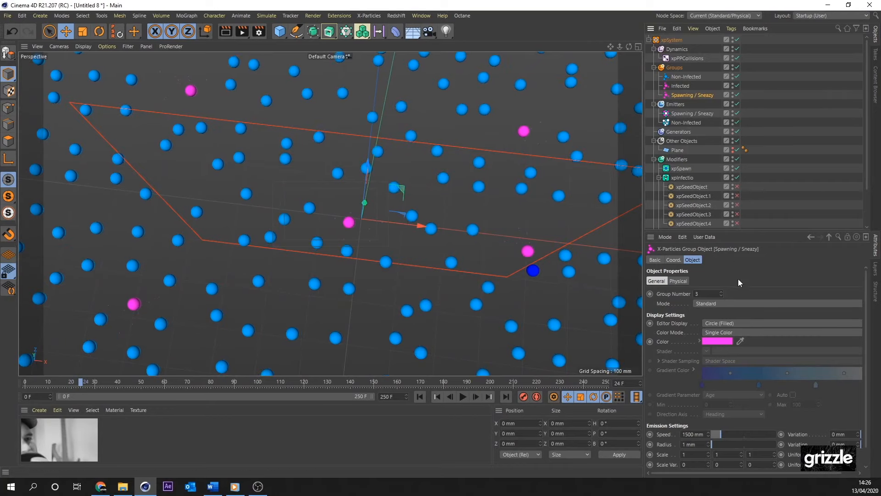
Assign the Spawning / Sneazy group to the Spawning / Sneazy emitter and replay the simulation to check it
click(690, 114)
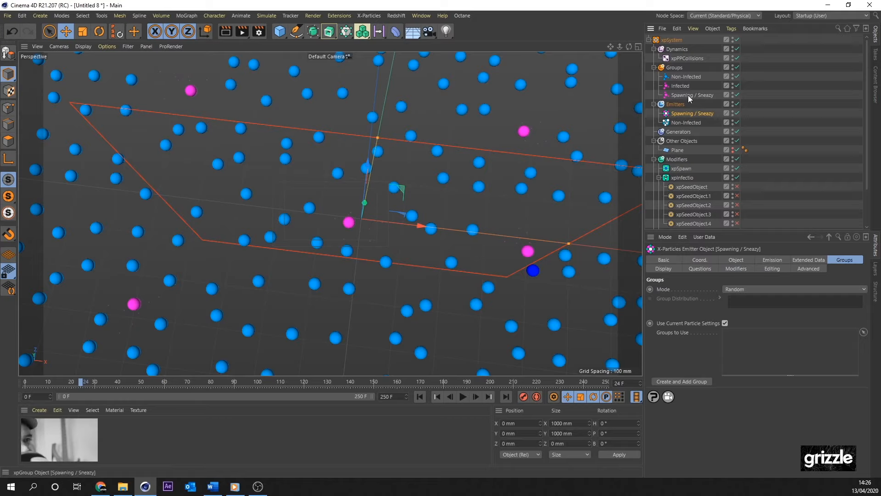
drag(688, 95, 742, 351)
drag(720, 152, 739, 337)
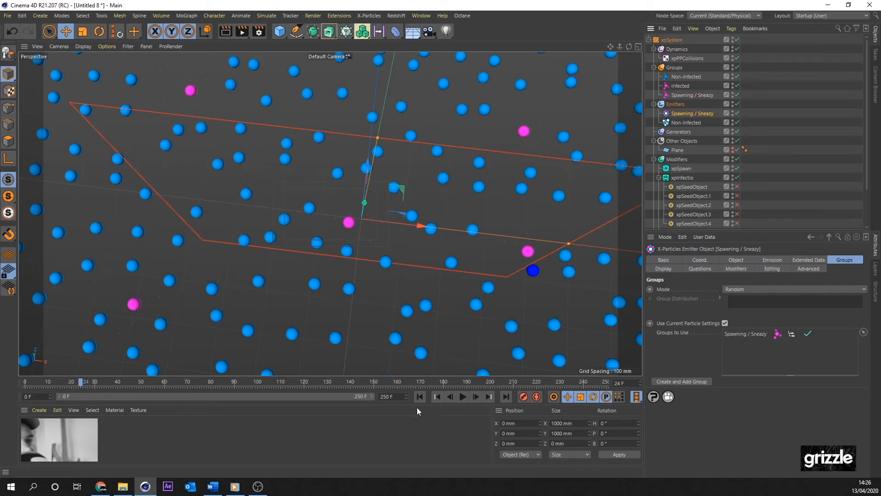
click(463, 396)
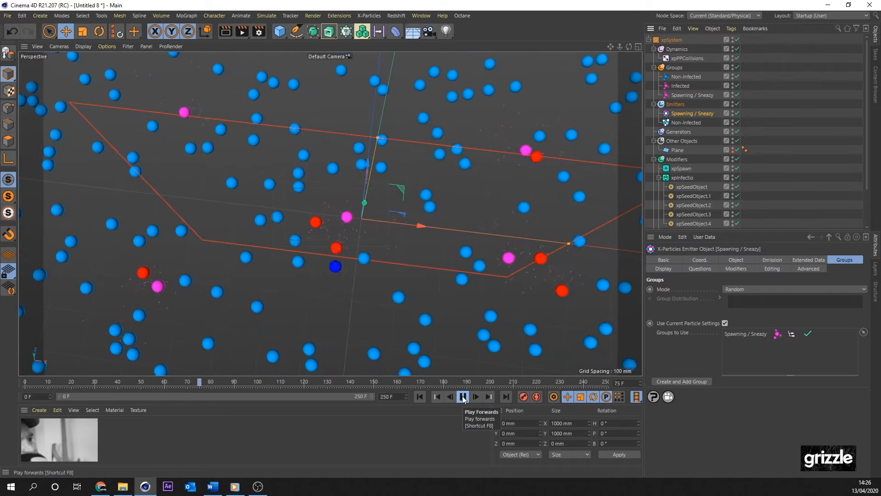
click(462, 396)
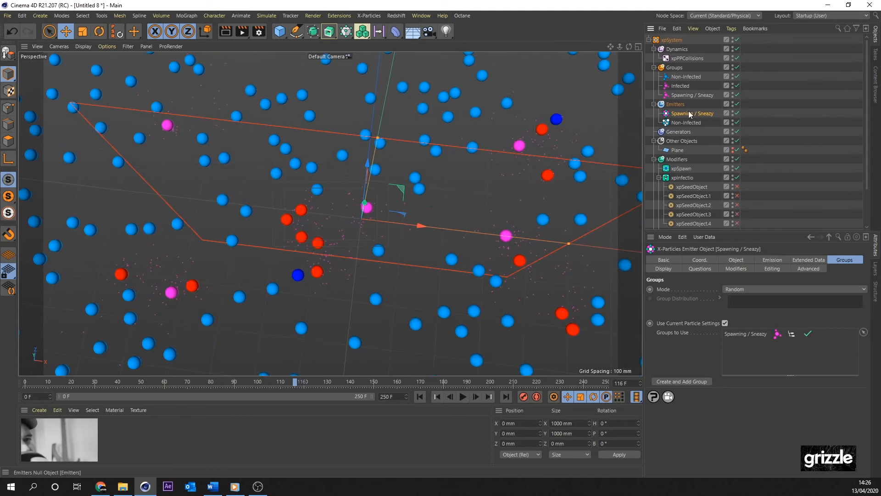
Increase the Display Size Factor of the Spawning / Sneazy emitter's particles
click(736, 260)
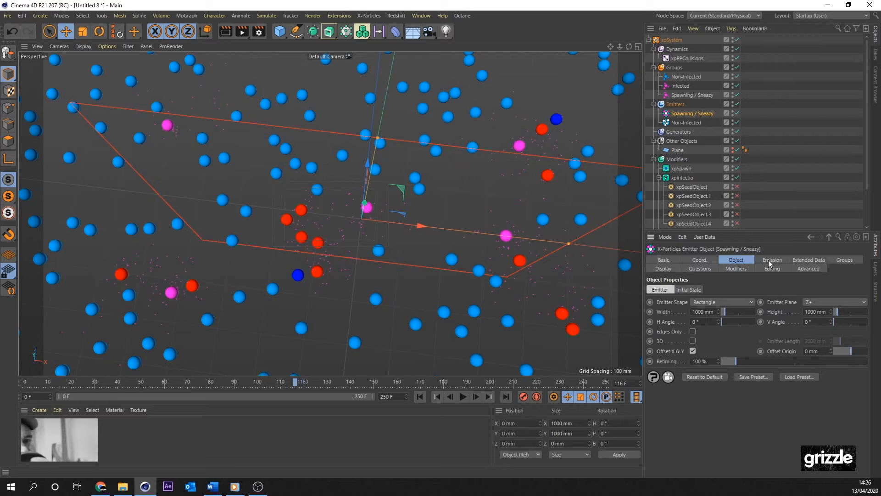
click(684, 268)
click(681, 270)
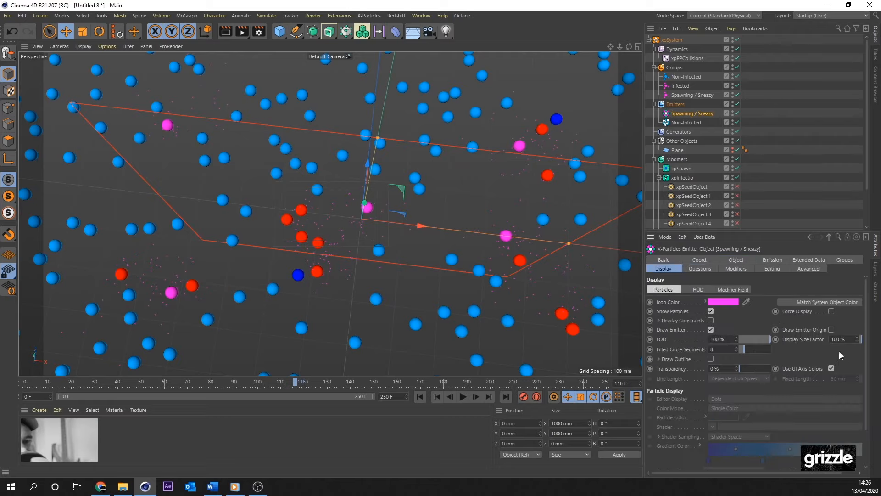
drag(837, 339, 802, 334)
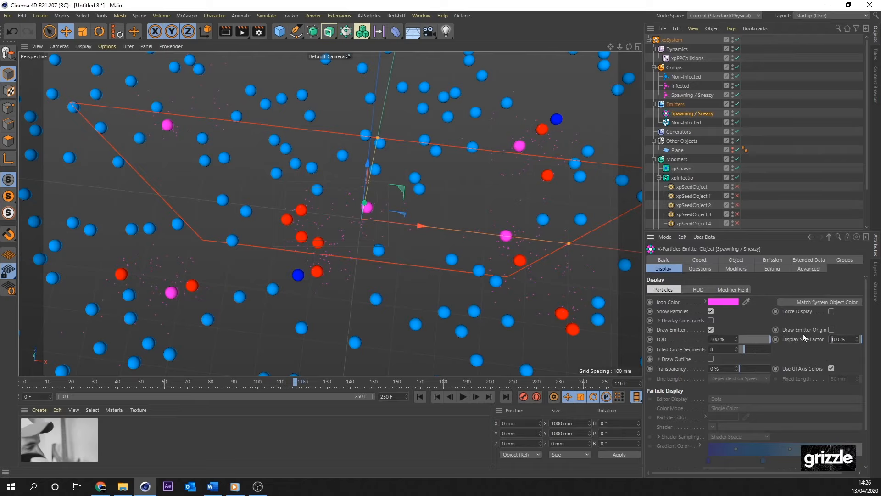
text(2)
Replay the simulation from the start and inspect the enlarged sneeze particles up close and from a lower angle
click(420, 397)
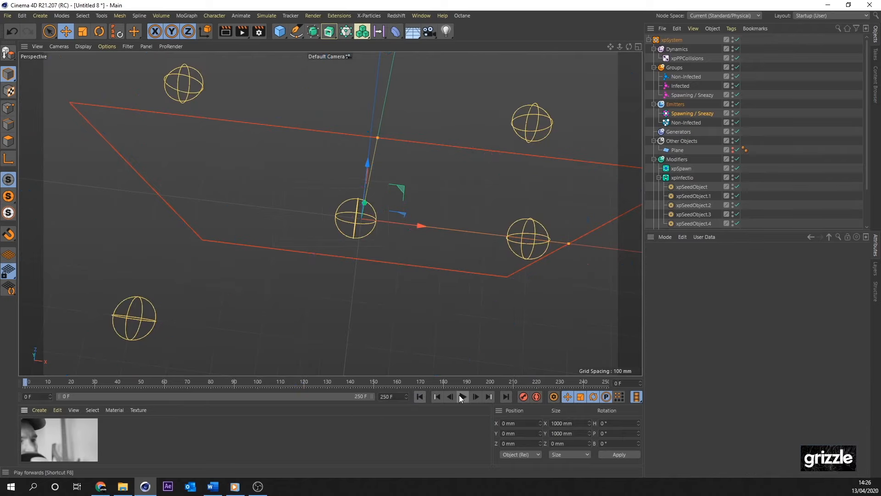
click(462, 397)
scroll(343, 218, up, 10)
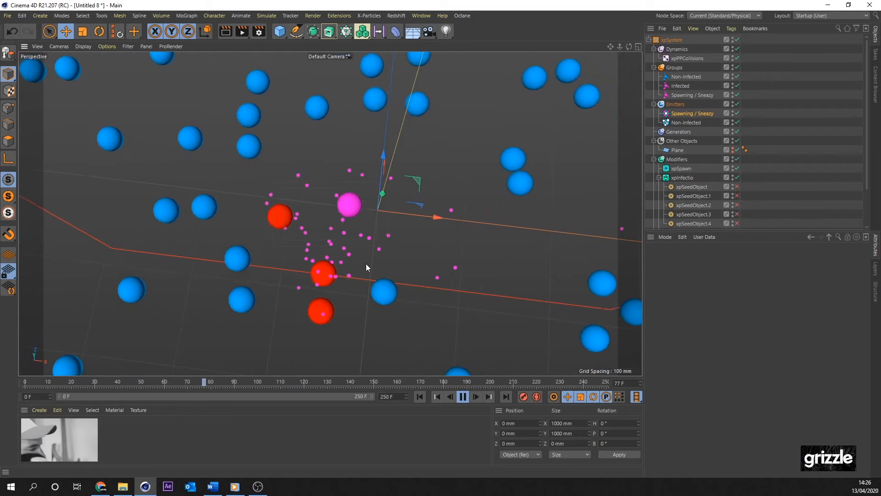
alt+drag(365, 263, 351, 284)
scroll(351, 283, down, 5)
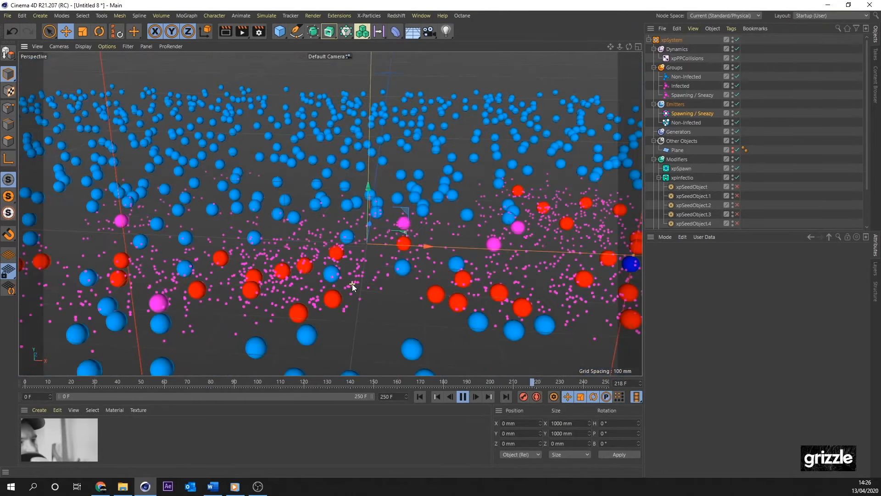
click(463, 396)
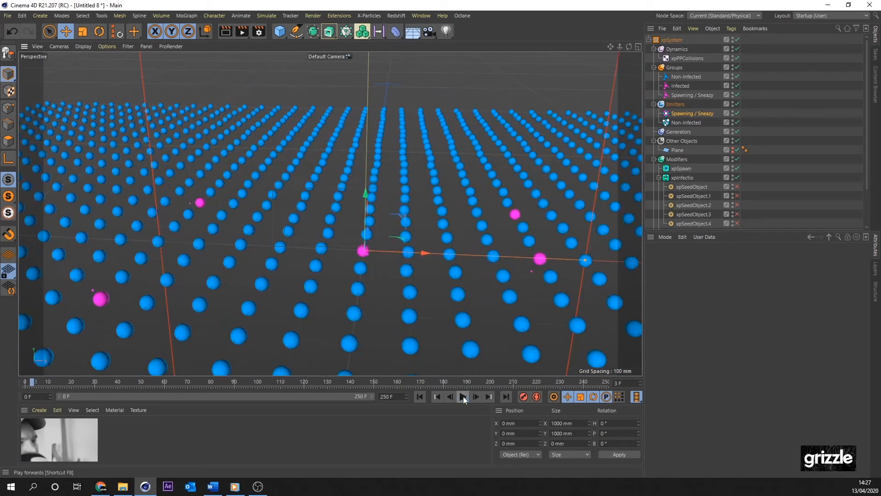
Set the xpInfectio modifier's color mode to No Color Change
click(683, 178)
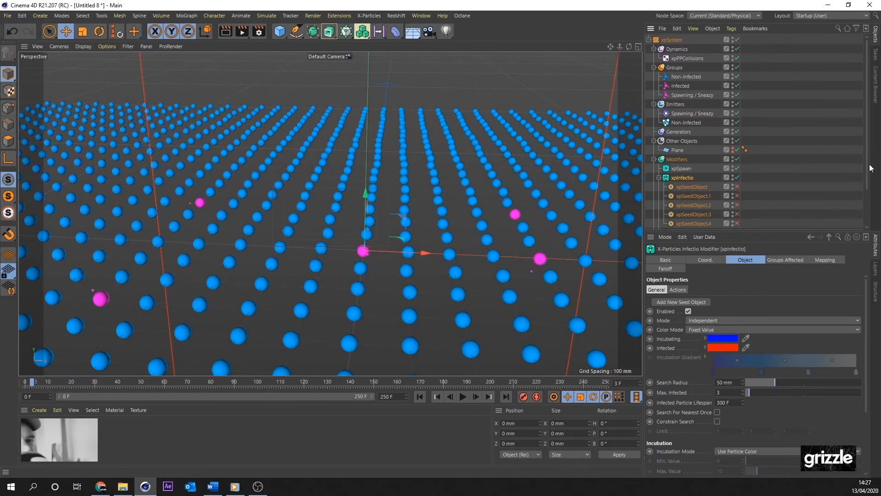
scroll(868, 218, down, 2)
scroll(866, 306, down, 2)
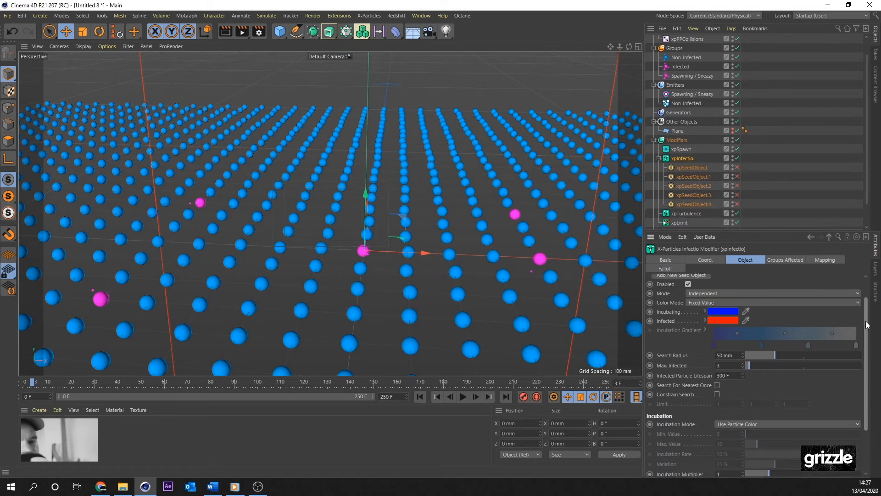
scroll(866, 311, up, 1)
click(699, 328)
click(698, 327)
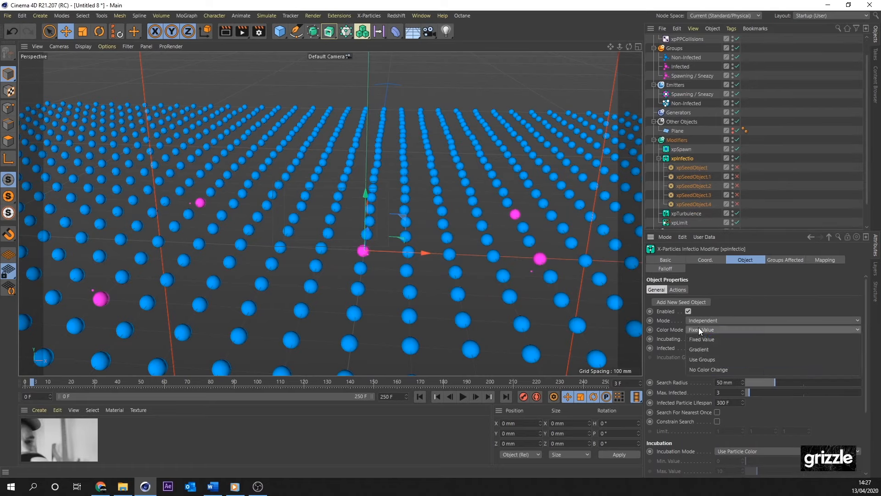
Replay the simulation from the start to check the group-based colors of the infected particles and their sneezes
click(420, 396)
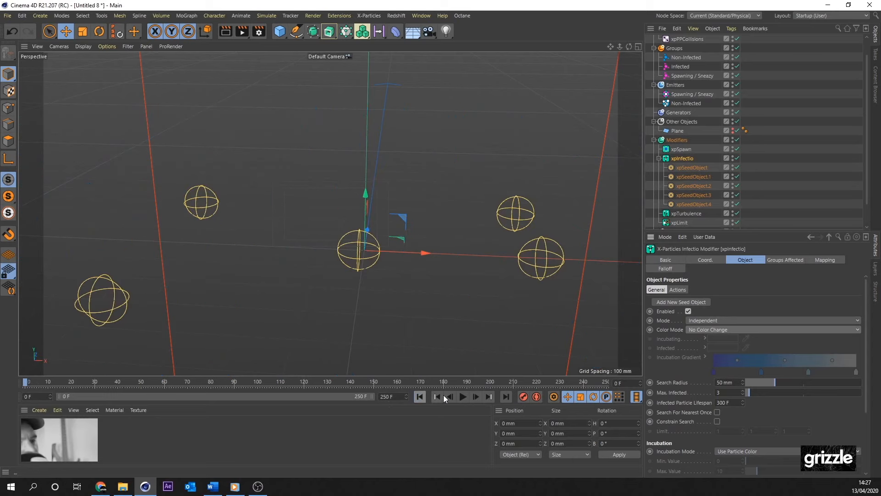
click(463, 396)
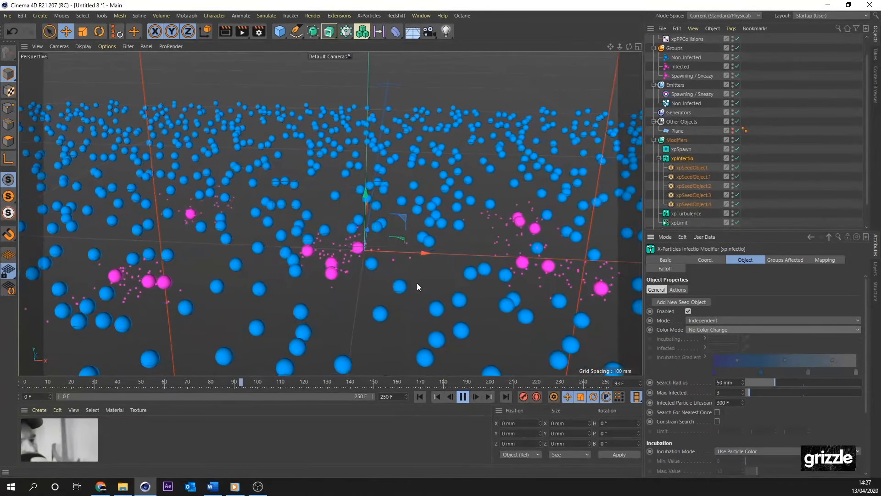
scroll(378, 251, up, 4)
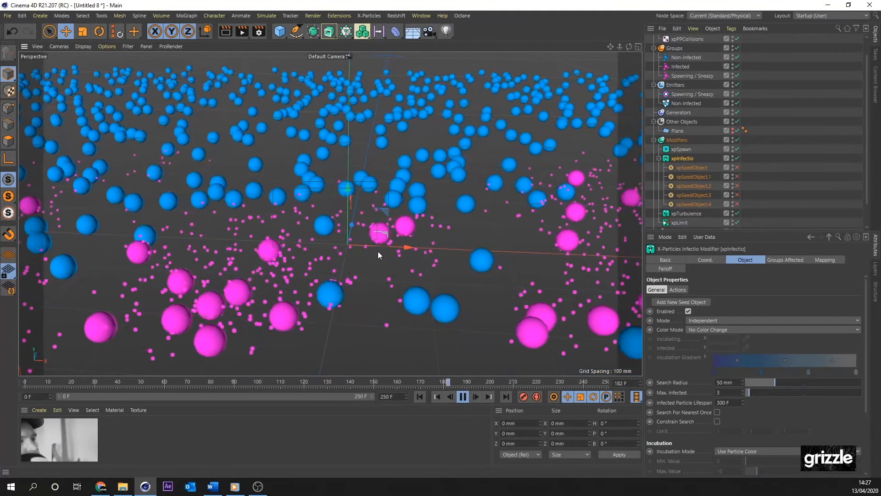
scroll(351, 255, down, 3)
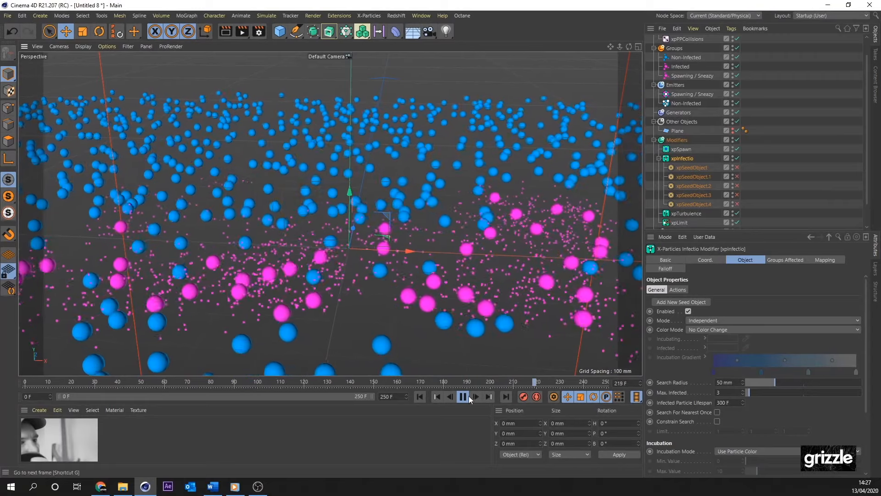
click(463, 396)
Switch to the media player and play the Corona Virus Spread reference render from near its beginning
click(235, 487)
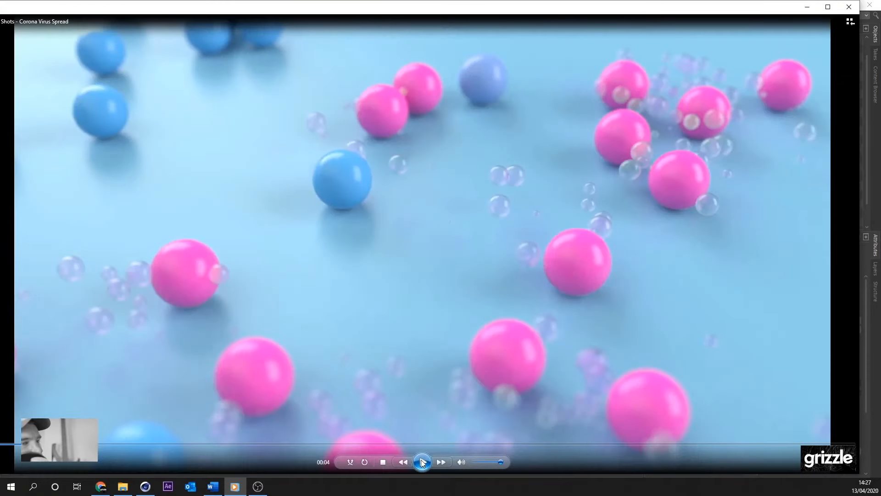
click(10, 444)
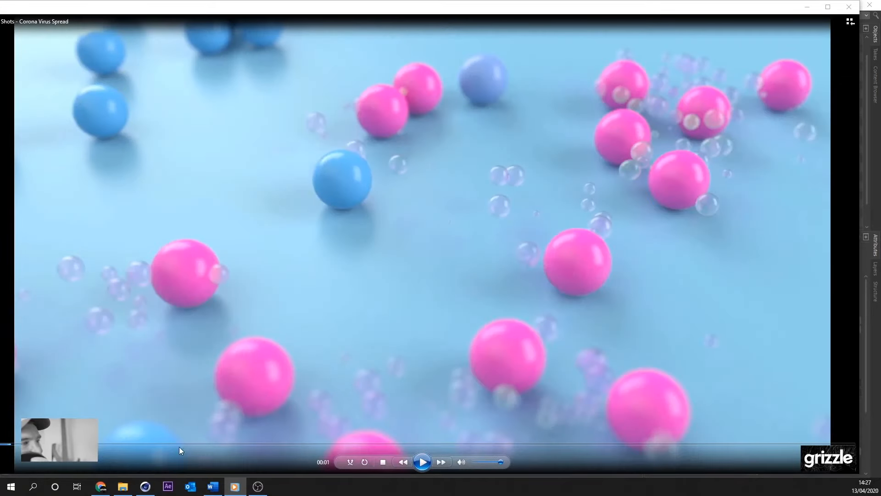
click(419, 460)
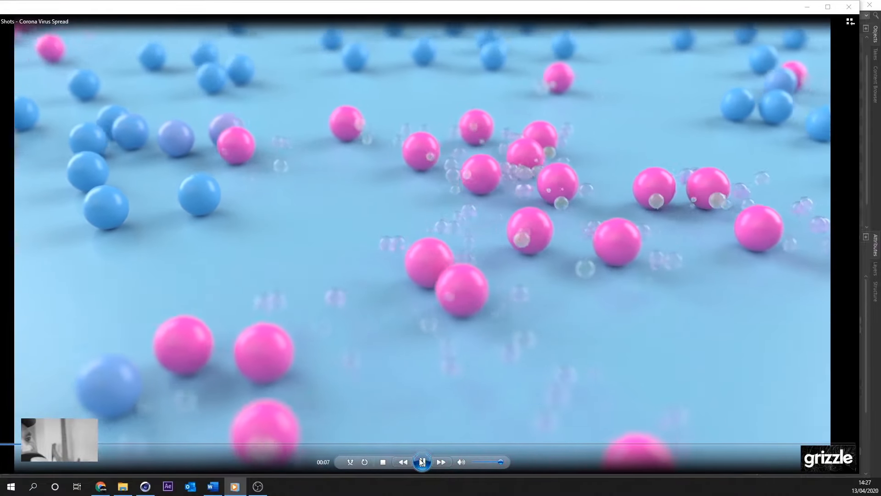
click(421, 461)
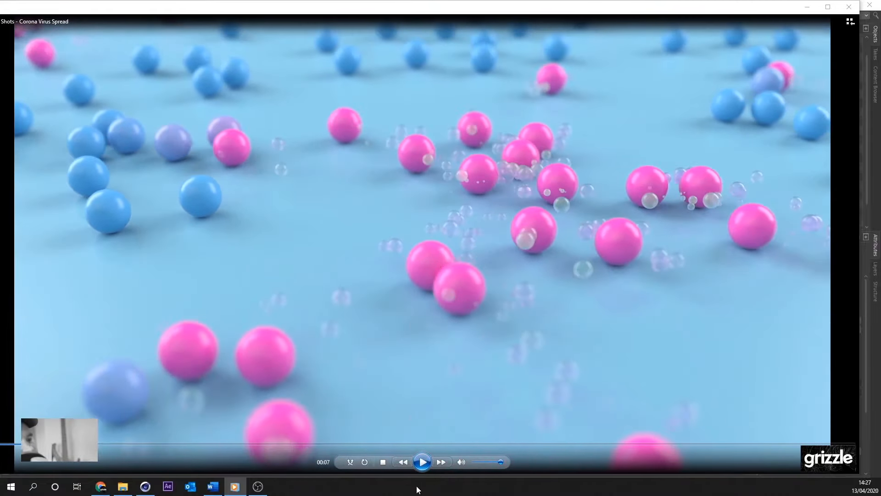
Replay the Corona Virus Spread reference render from the beginning in an enlarged player, pause it, and return to Cinema 4D
click(383, 462)
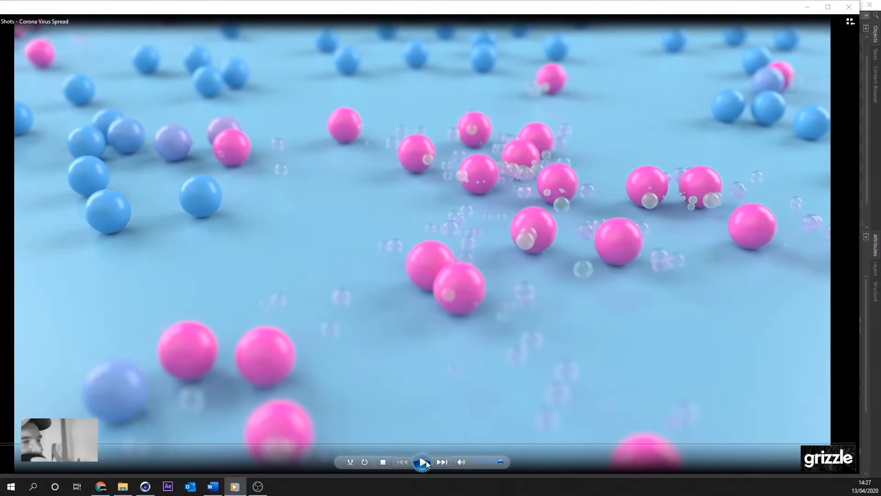
click(426, 461)
double_click(652, 5)
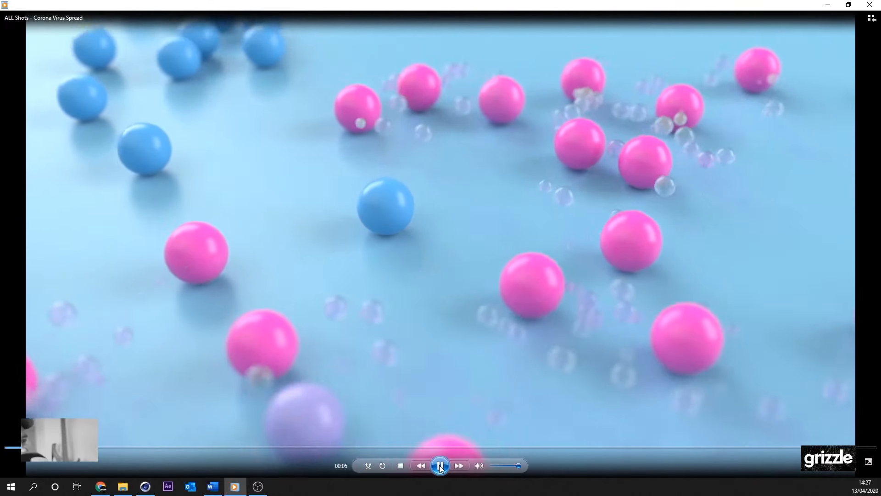
click(439, 465)
click(828, 5)
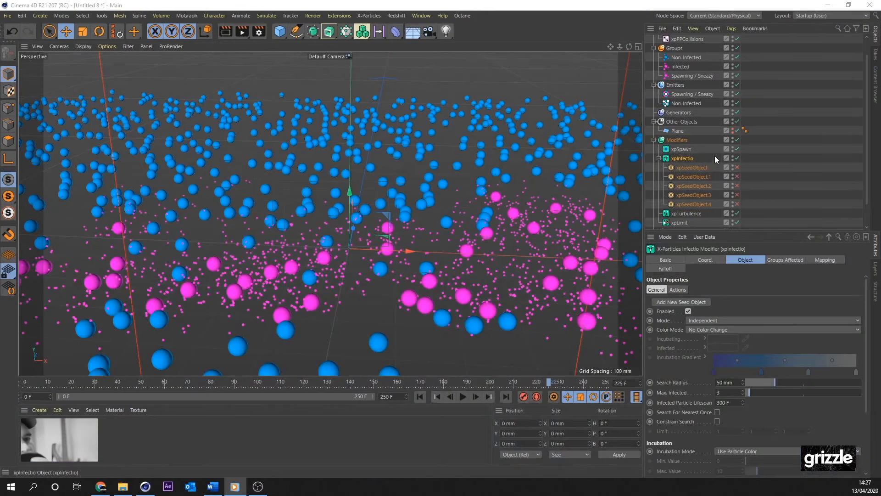
Add an on-infection action to the xpInfectio modifier and set it to the Color Modifier type under Control Modifier Actions
click(682, 160)
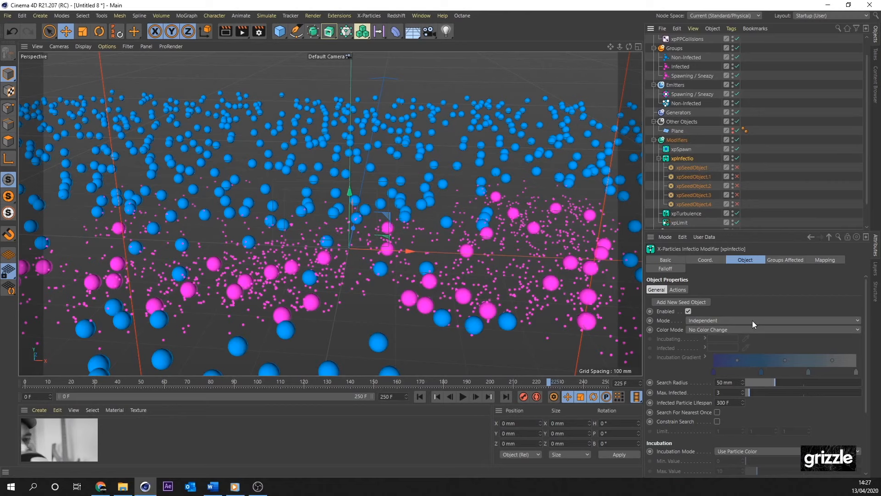
click(675, 289)
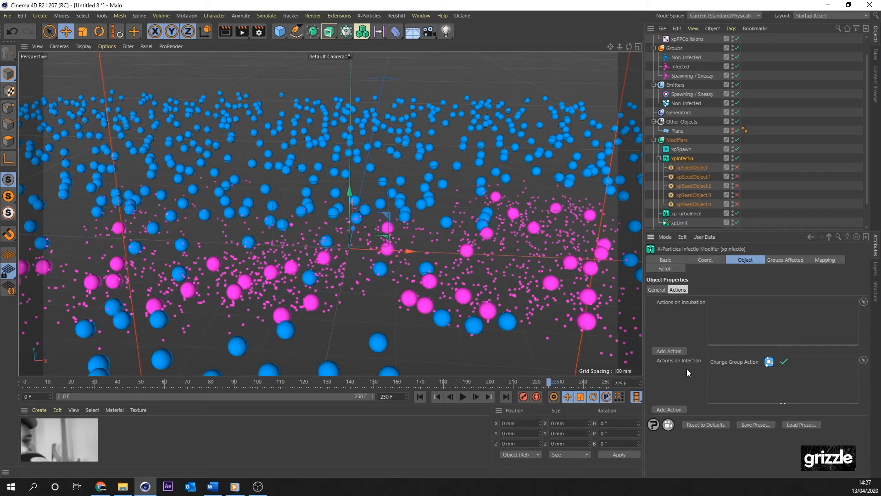
click(669, 409)
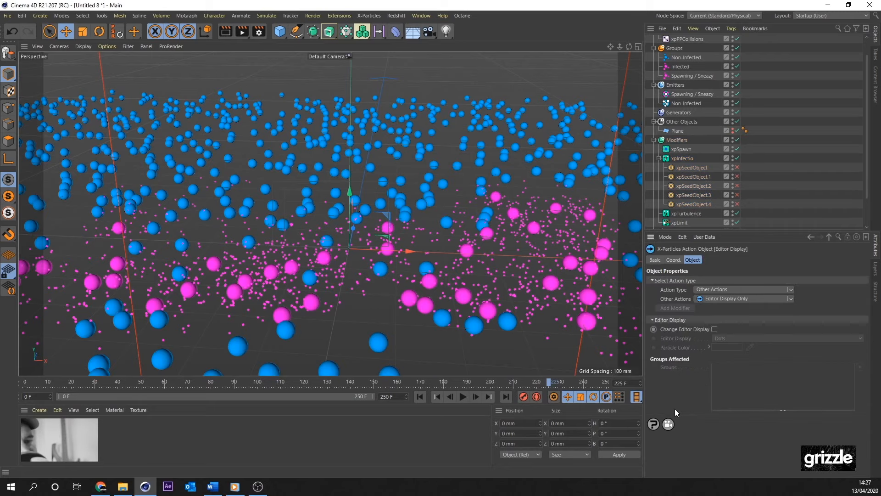
click(792, 289)
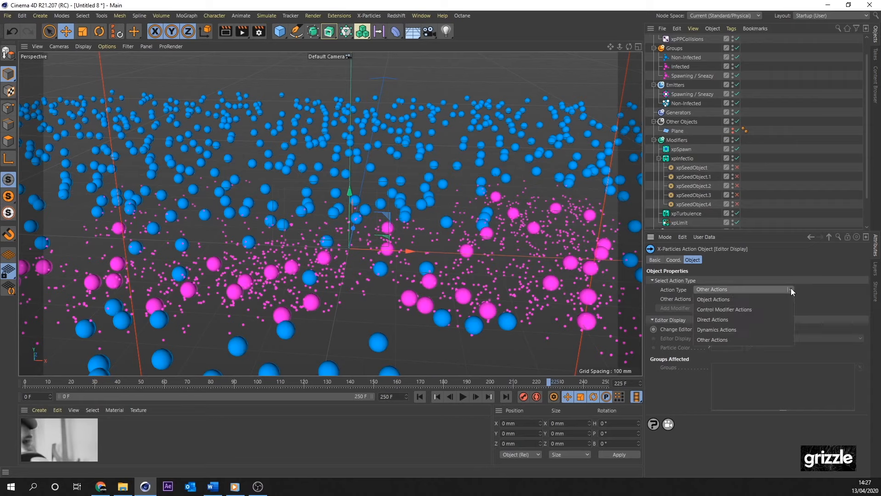
click(733, 308)
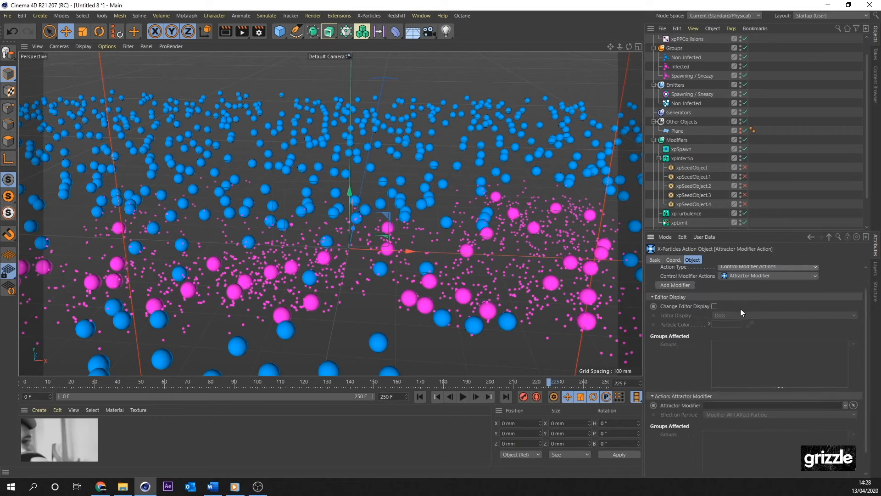
scroll(867, 320, up, 1)
click(810, 297)
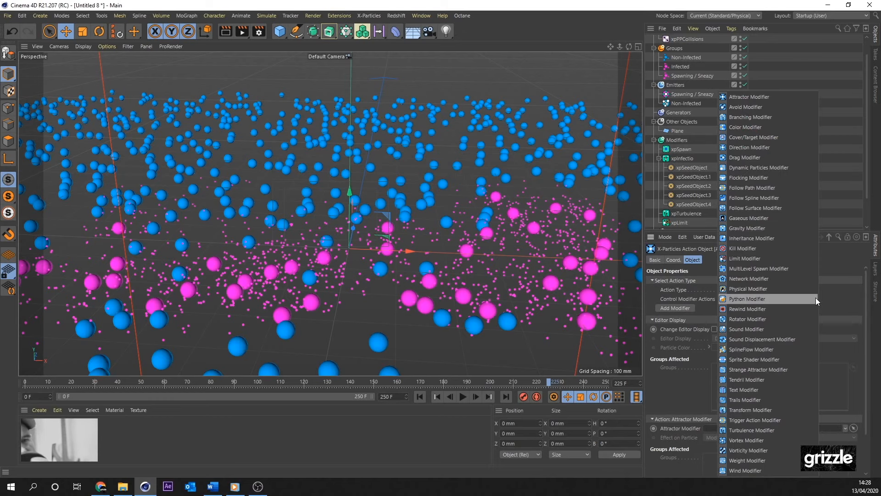
click(766, 126)
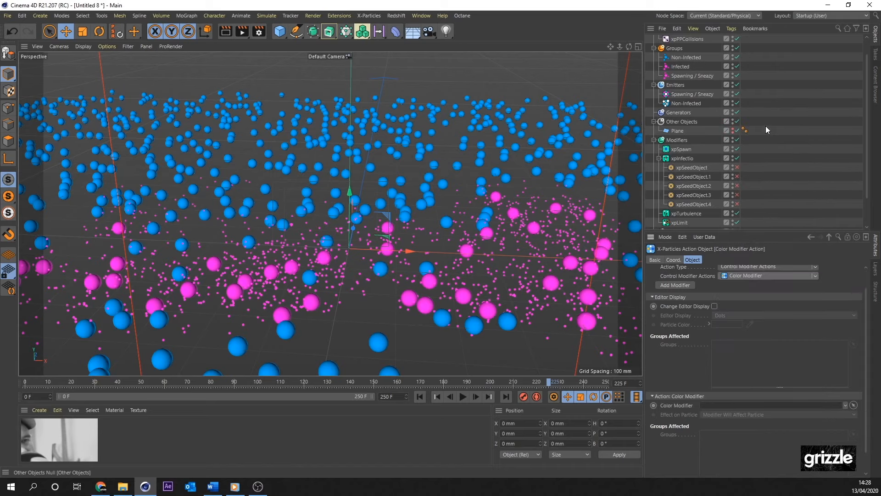
scroll(866, 337, down, 2)
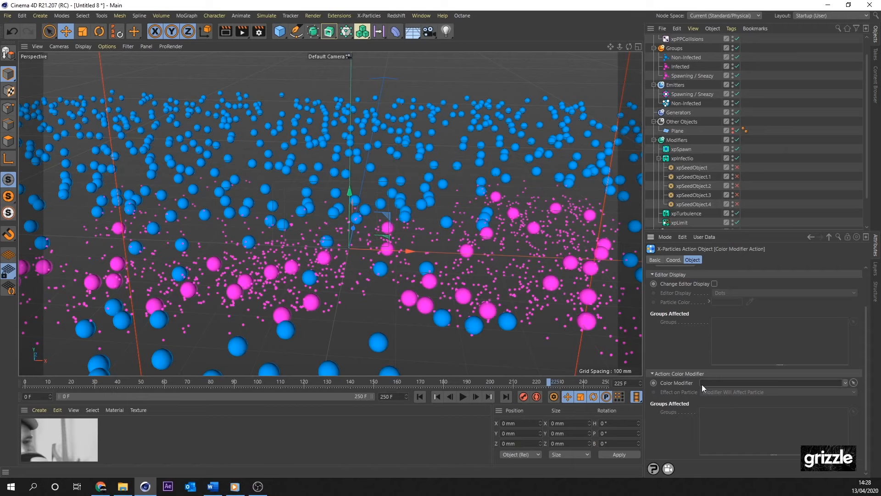
scroll(869, 353, up, 4)
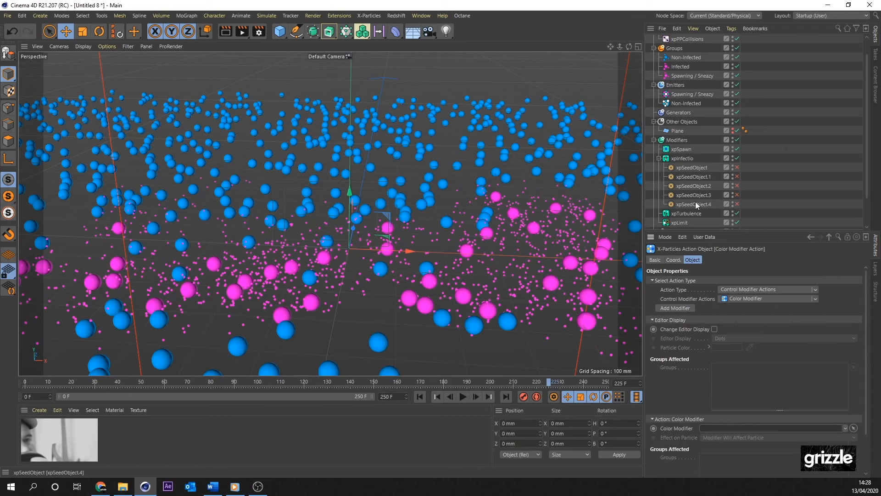
Add an xpColor control modifier to the Modifiers folder
click(677, 140)
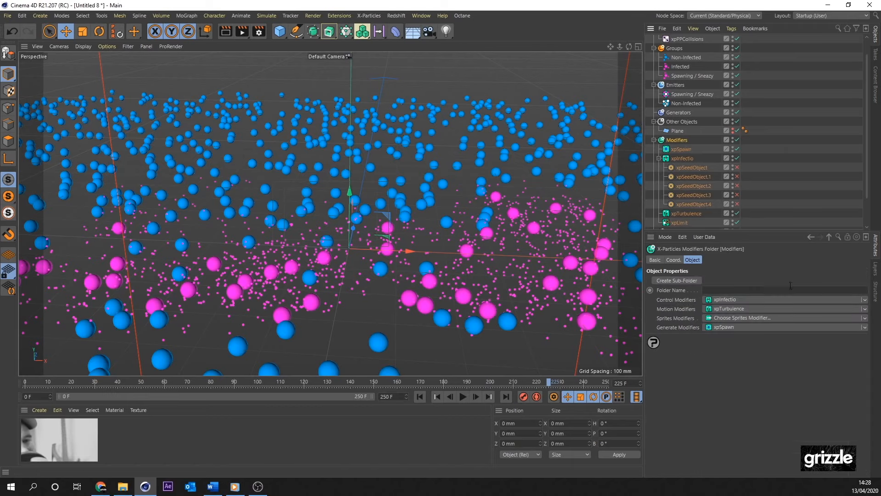
click(865, 301)
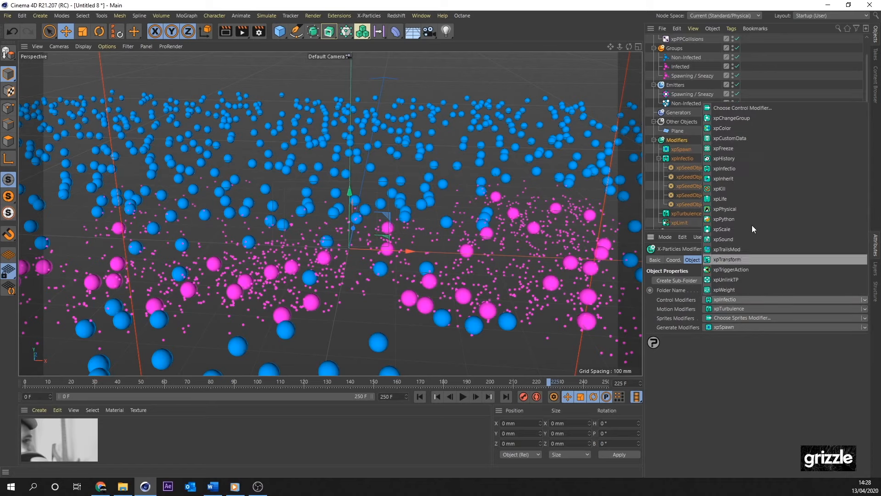
click(716, 129)
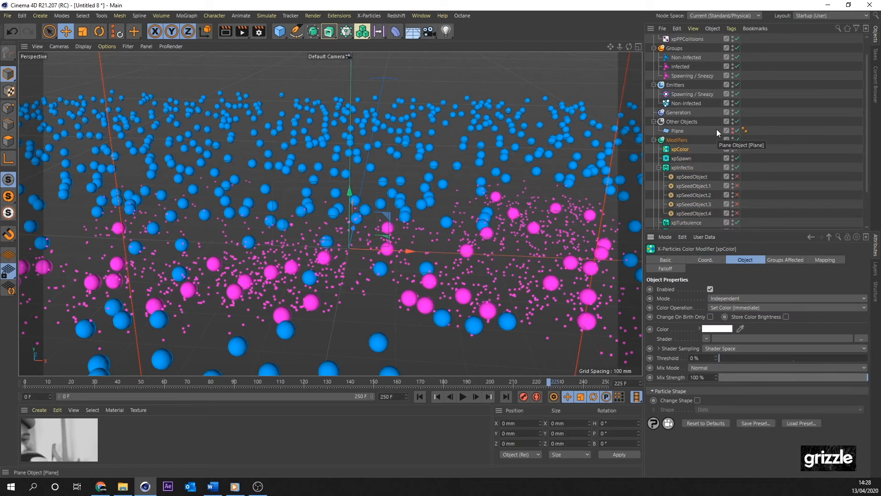
Link the xpColor modifier to the Color Modifier Action as its color modifier
scroll(804, 158, down, 3)
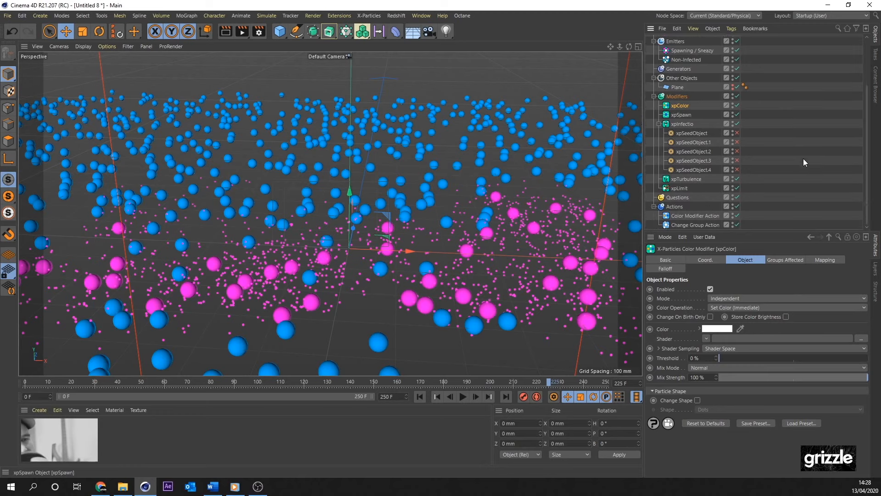
click(679, 123)
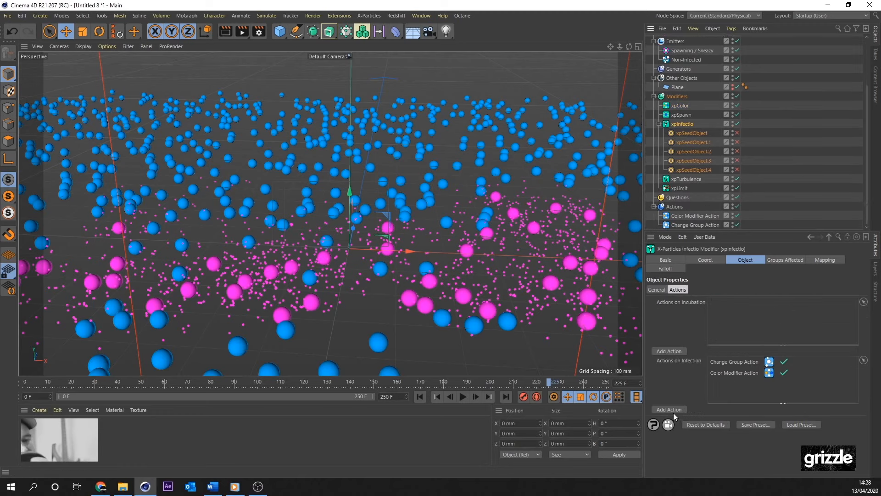
click(693, 216)
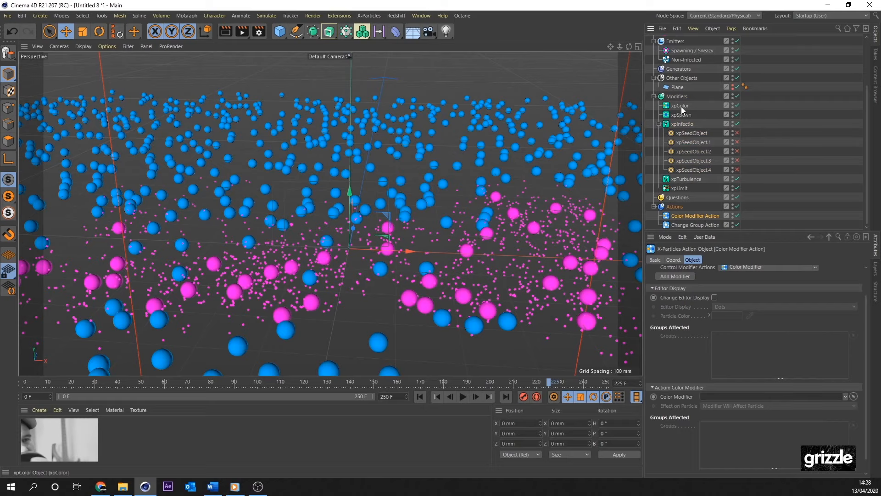
drag(681, 106, 701, 344)
drag(712, 403, 712, 401)
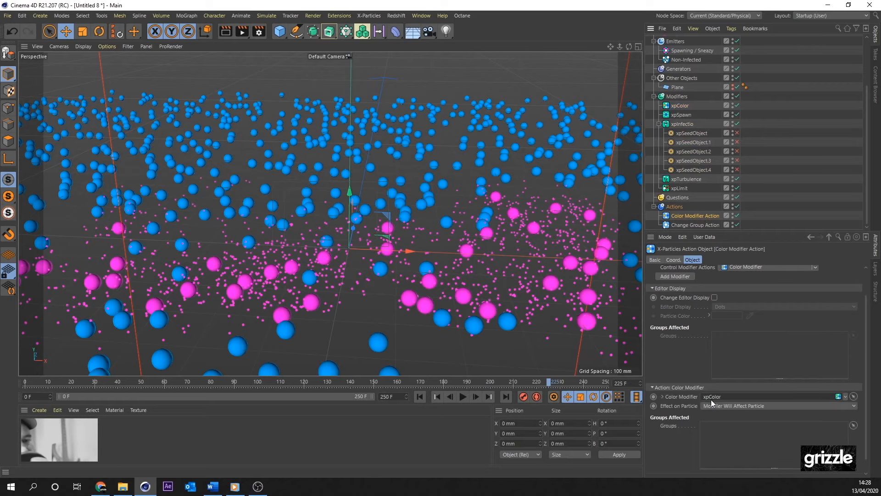
Replay the simulation from the start to check how the color action affects the infected spheres
click(419, 397)
click(463, 397)
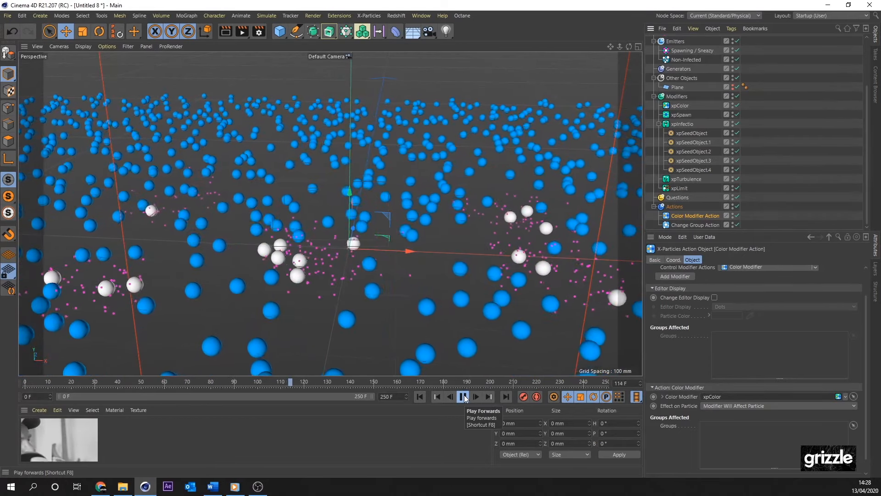
click(463, 397)
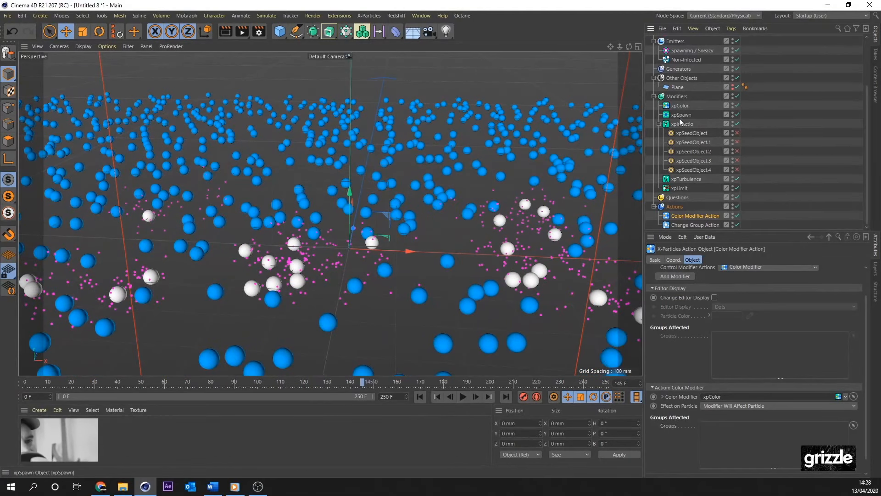
Set the xpColor modifier's color operation to Time-Dependent and remove the two middle knots from its gradient
click(681, 107)
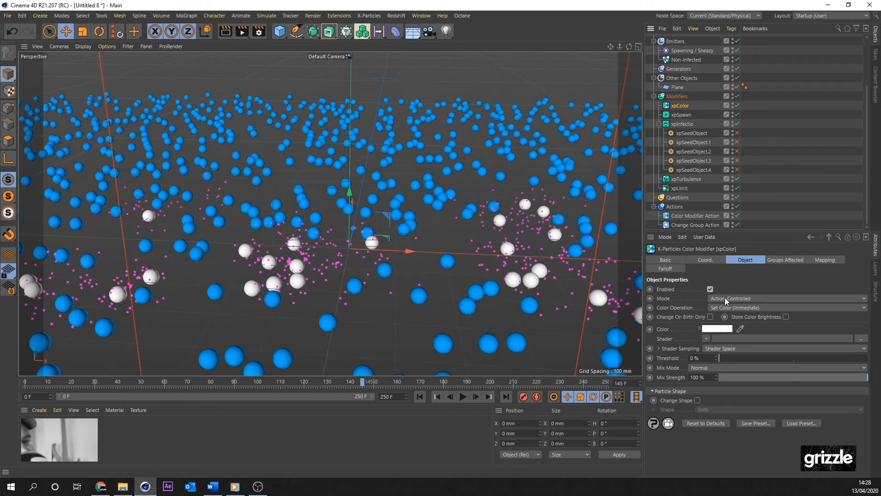
click(728, 297)
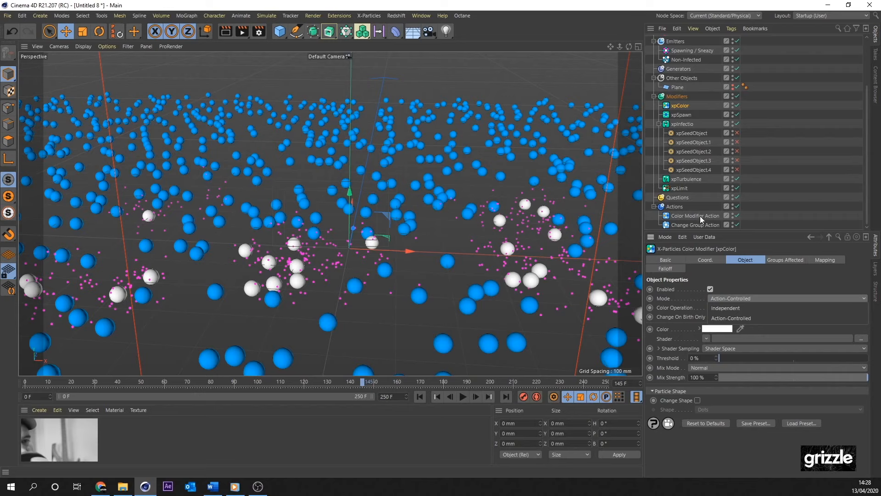
click(744, 277)
click(799, 307)
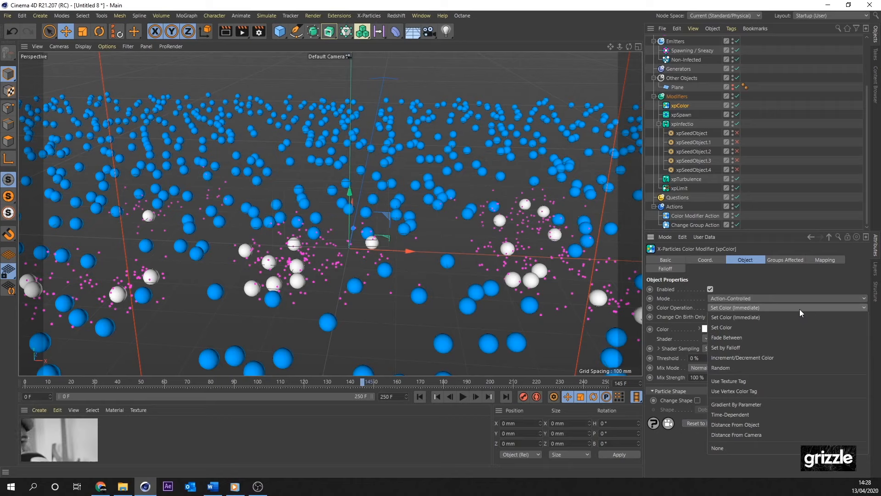
click(744, 414)
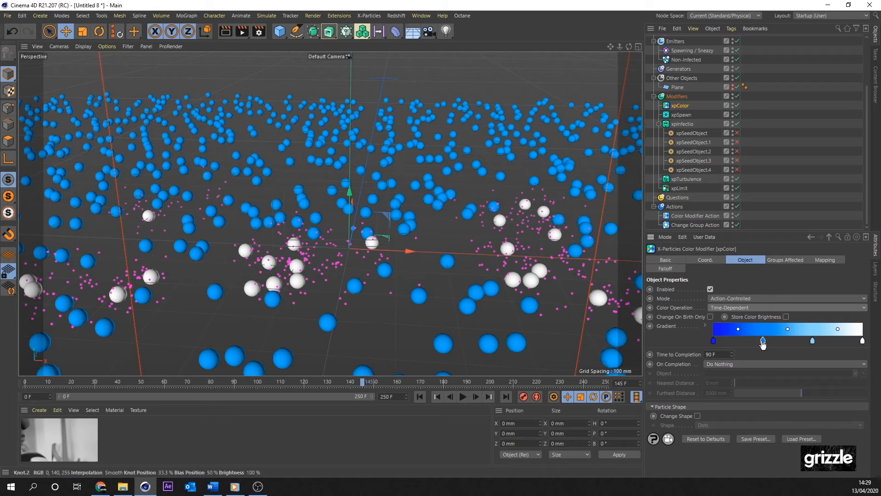
drag(763, 340, 767, 369)
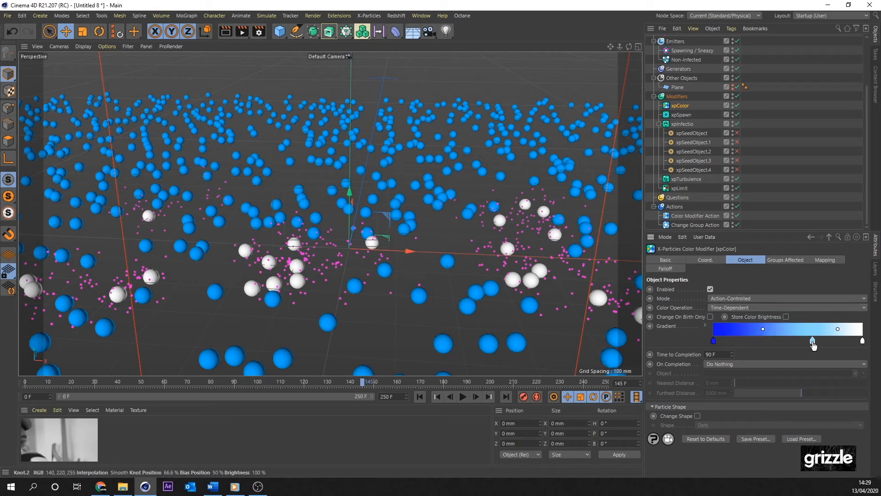
drag(816, 341, 814, 376)
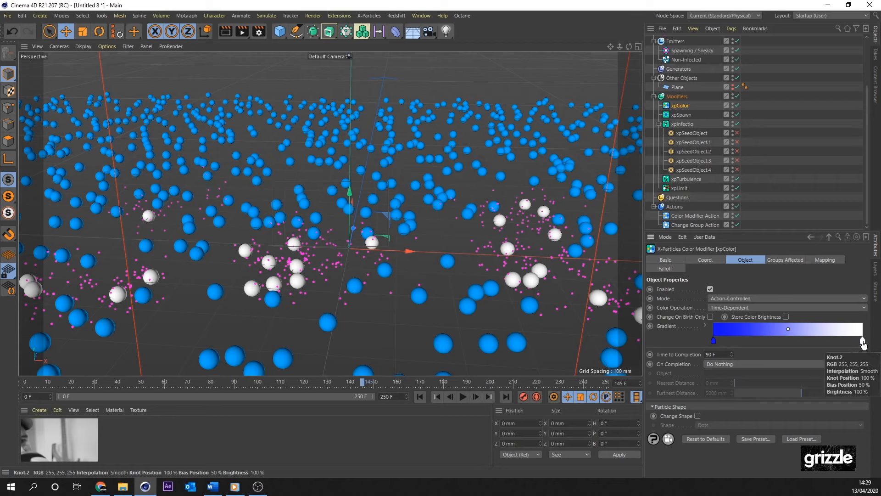
Copy the Non-Infected group's blue color into the first knot of the xpColor gradient
scroll(836, 140, up, 3)
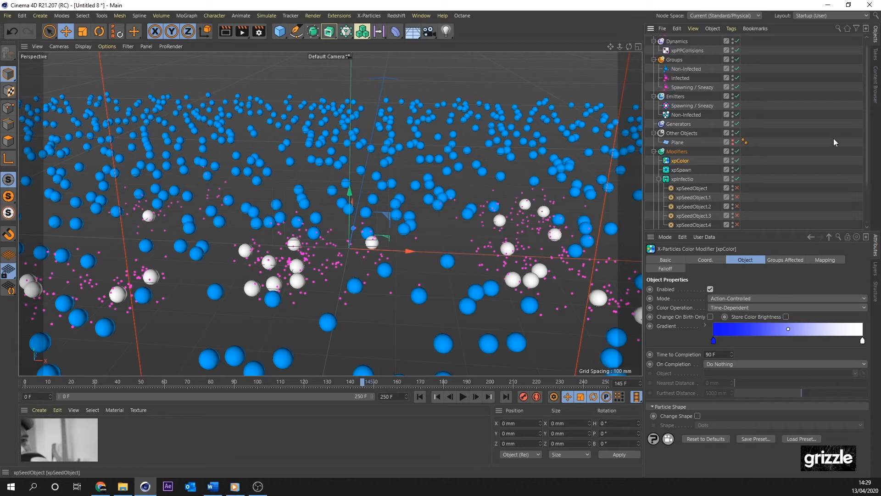
click(684, 69)
right_click(717, 340)
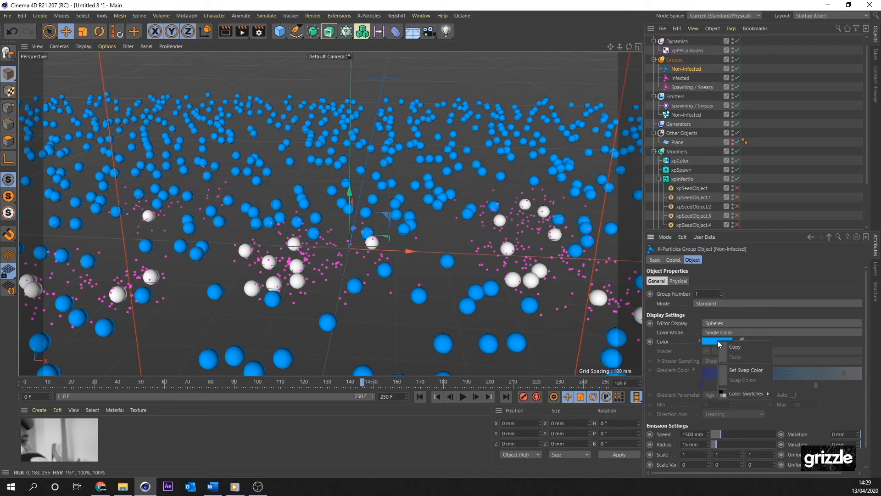
click(730, 347)
scroll(794, 146, down, 3)
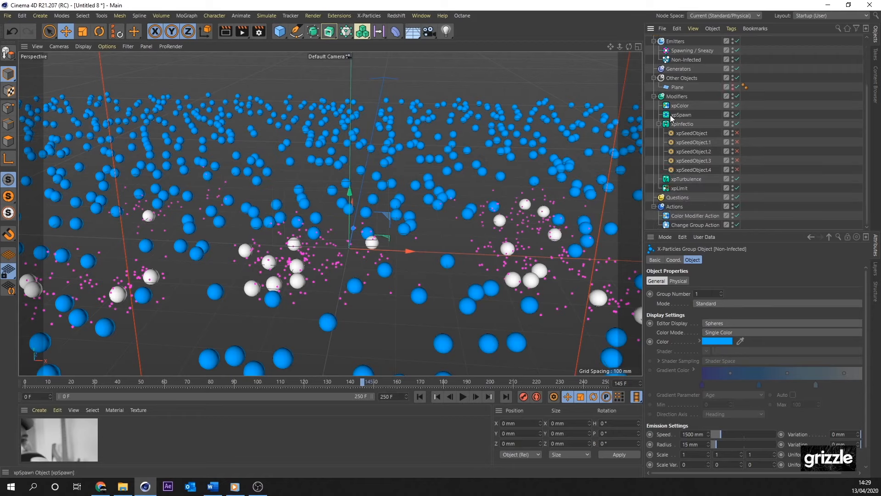
click(680, 105)
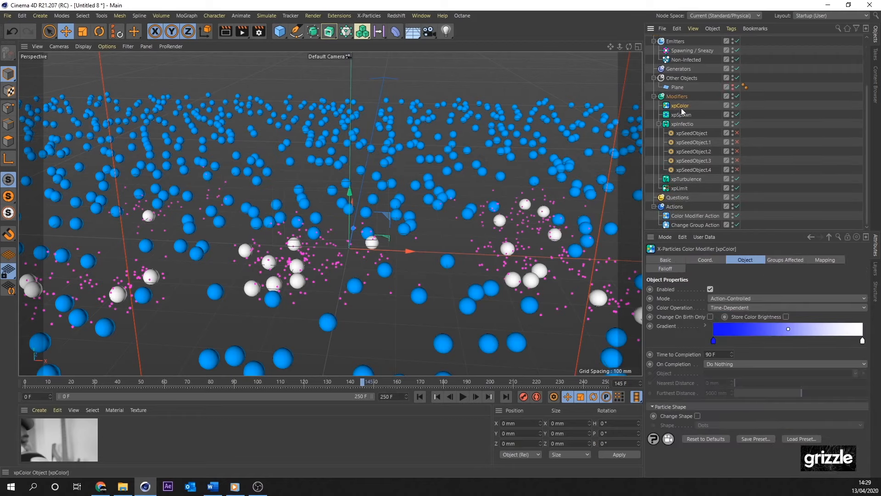
double_click(713, 340)
right_click(644, 327)
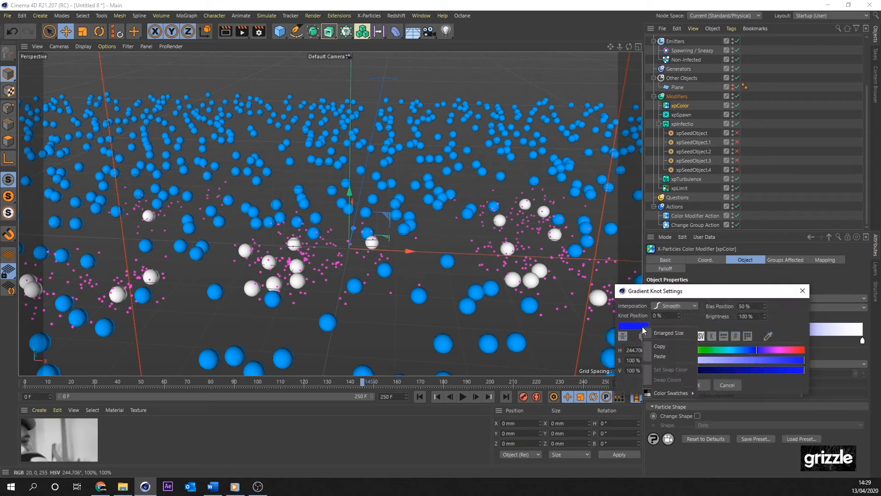
click(659, 356)
click(698, 386)
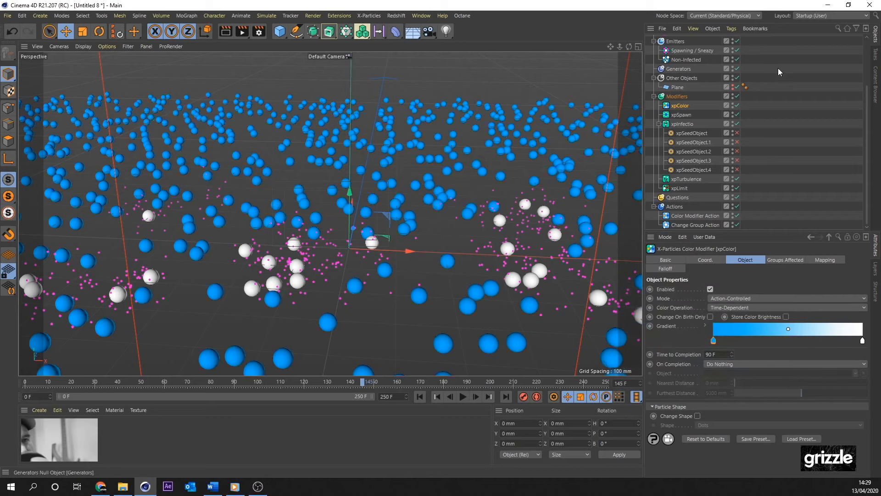
Copy the Infected group's pink color into the last knot of the xpColor gradient
scroll(868, 145, up, 3)
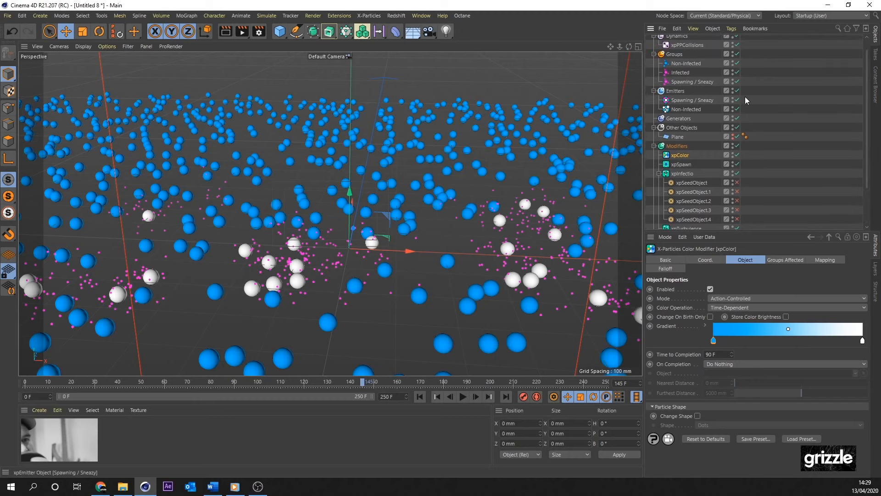
click(680, 72)
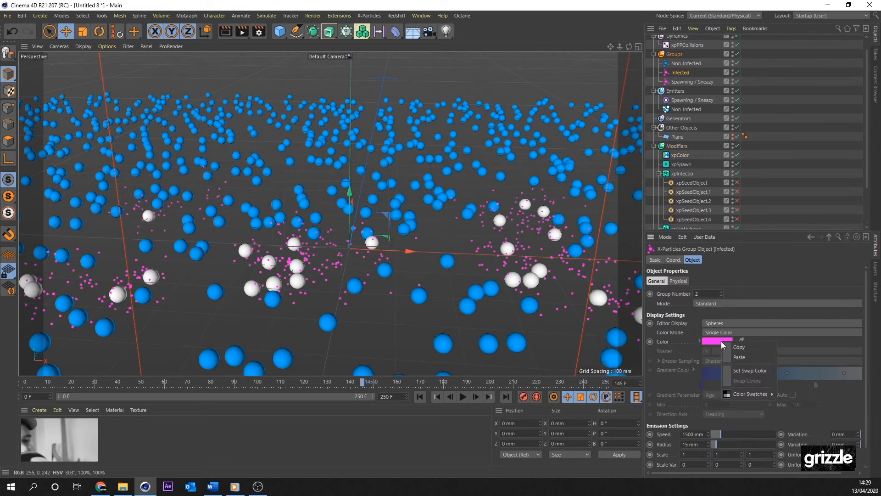
scroll(869, 101, down, 3)
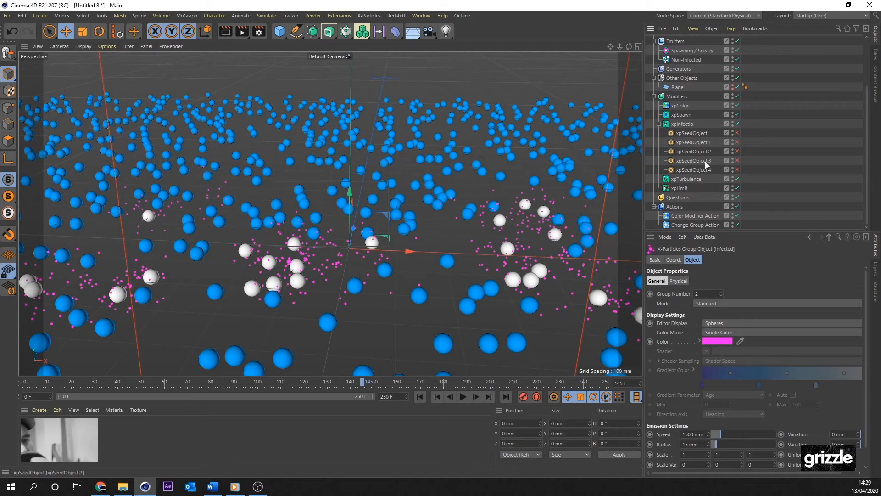
click(691, 105)
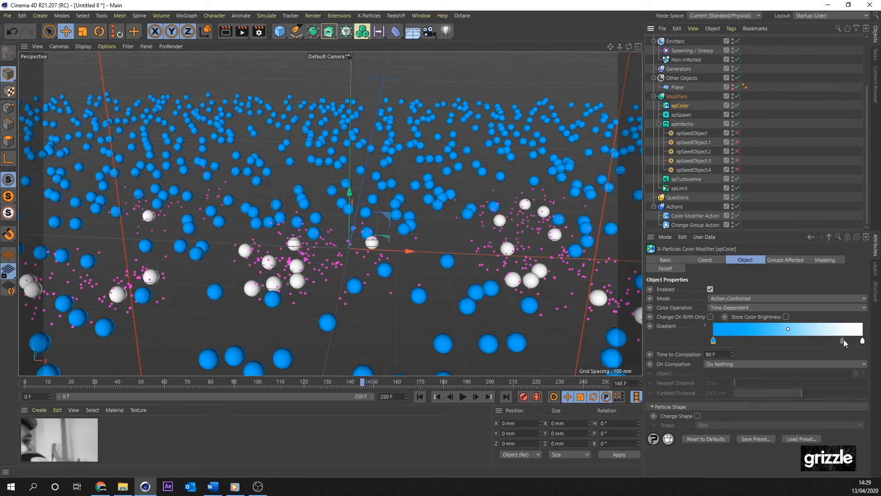
double_click(862, 340)
right_click(708, 325)
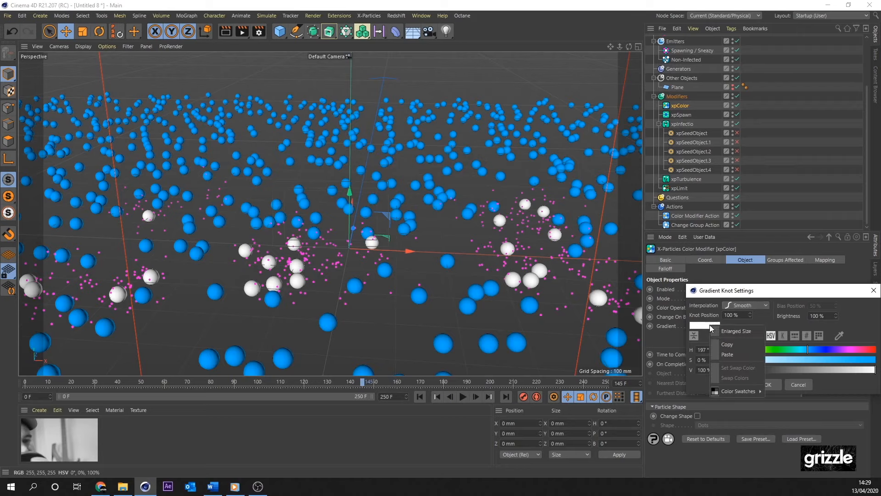
click(725, 354)
click(767, 384)
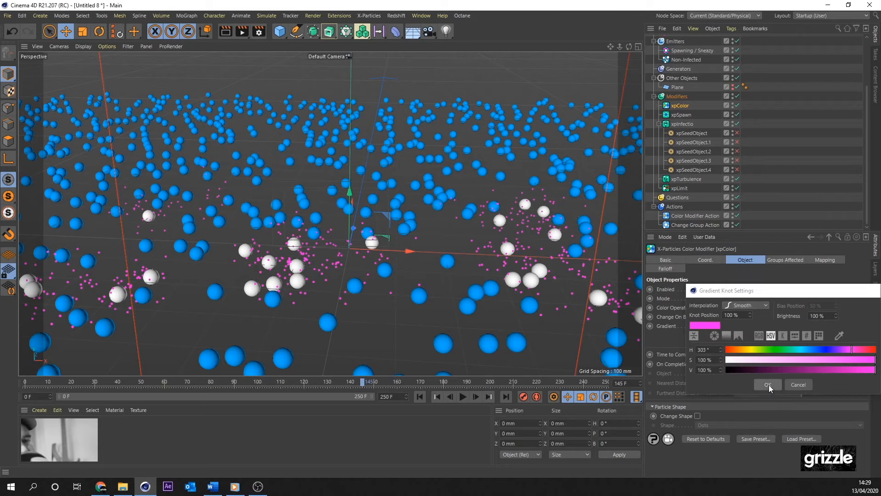
Replay the simulation from the start to check the blue-to-pink fade on the infected spheres
click(420, 398)
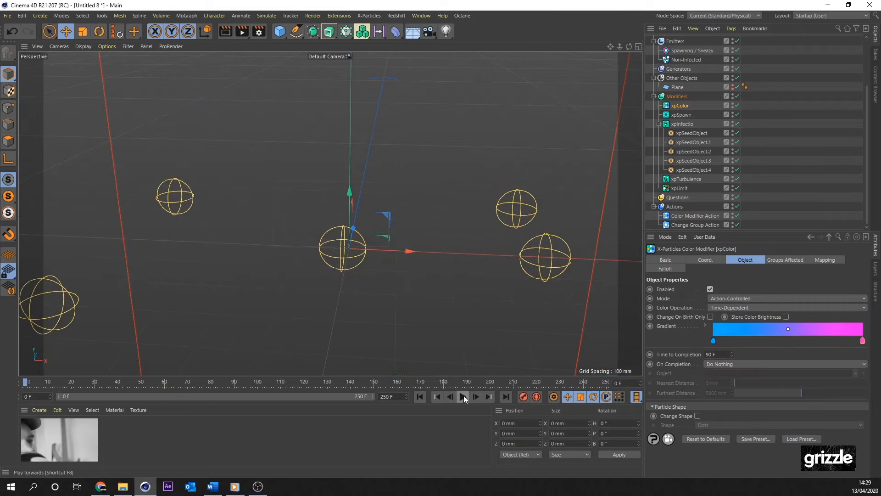
click(463, 397)
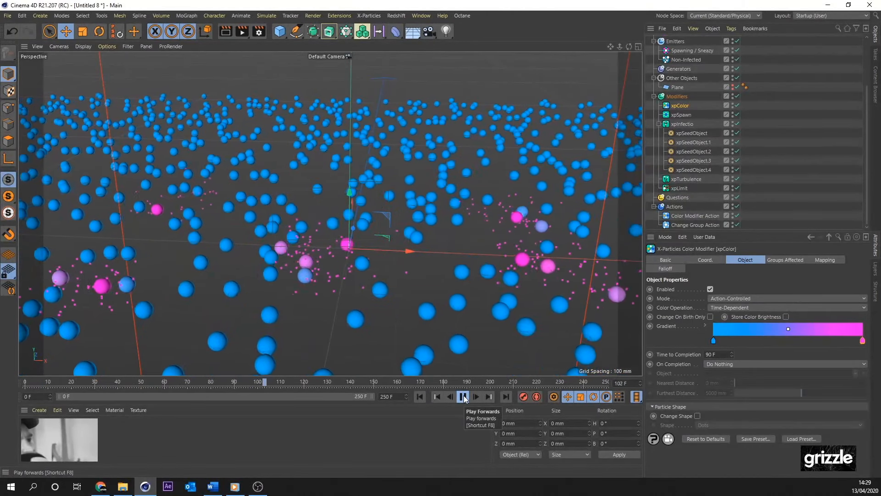
click(463, 397)
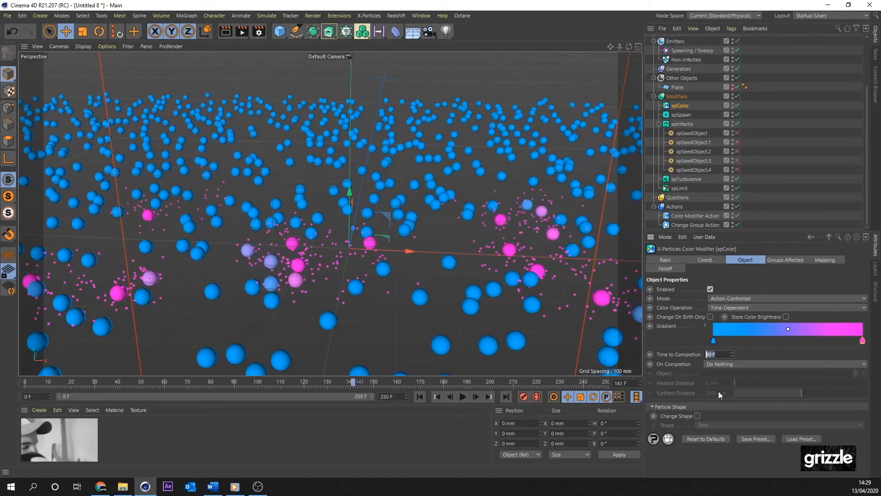
Set the xpColor modifier's time to completion to 40 F and replay the simulation twice to check the fade speed
text(30)
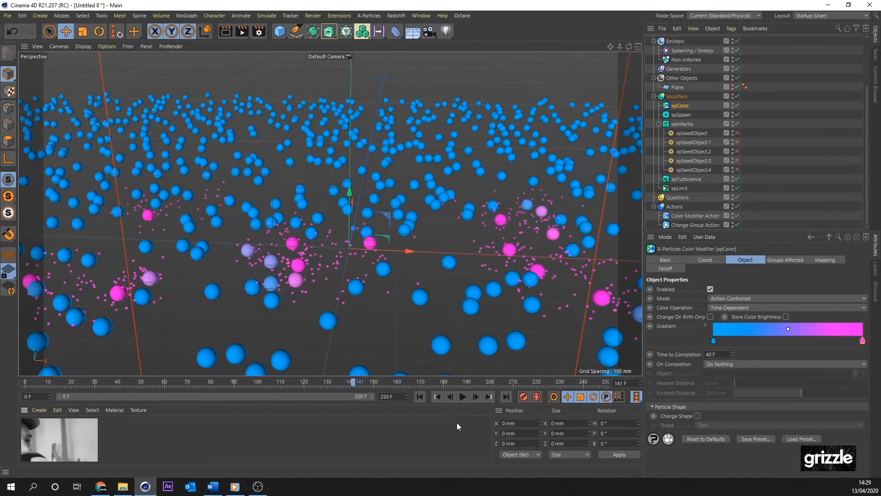
click(425, 398)
click(464, 397)
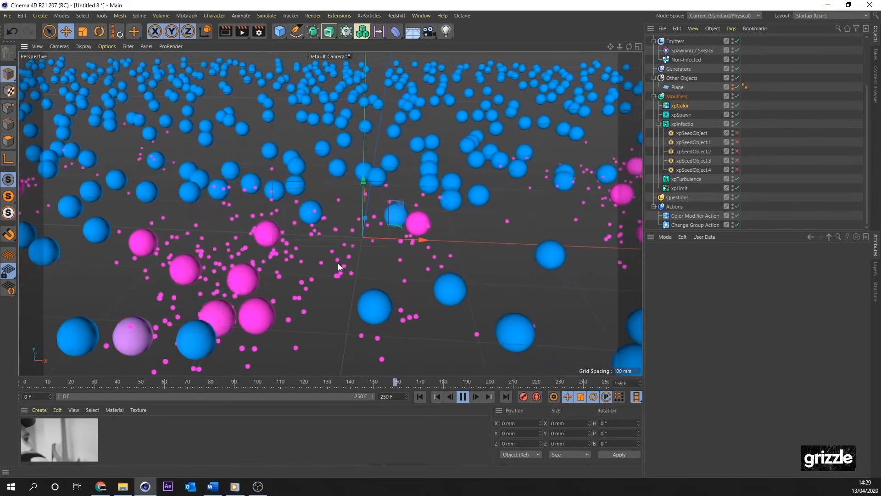
click(463, 396)
click(420, 396)
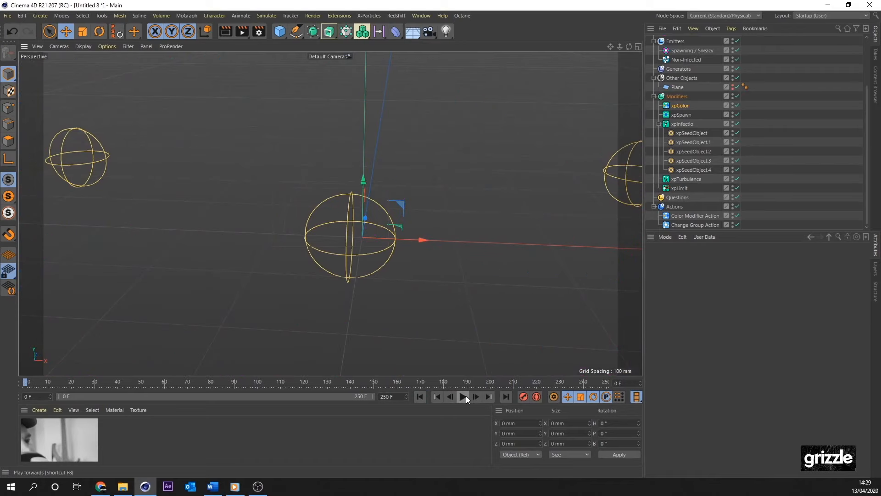
click(463, 396)
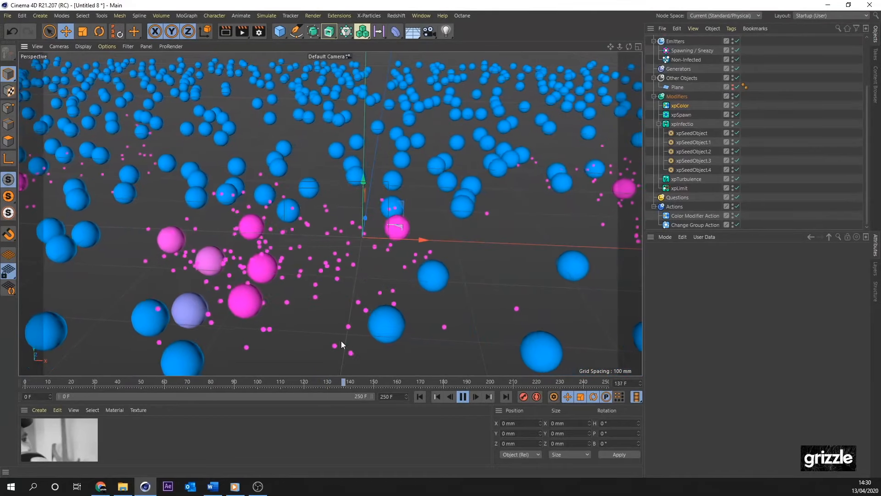
click(463, 396)
click(420, 396)
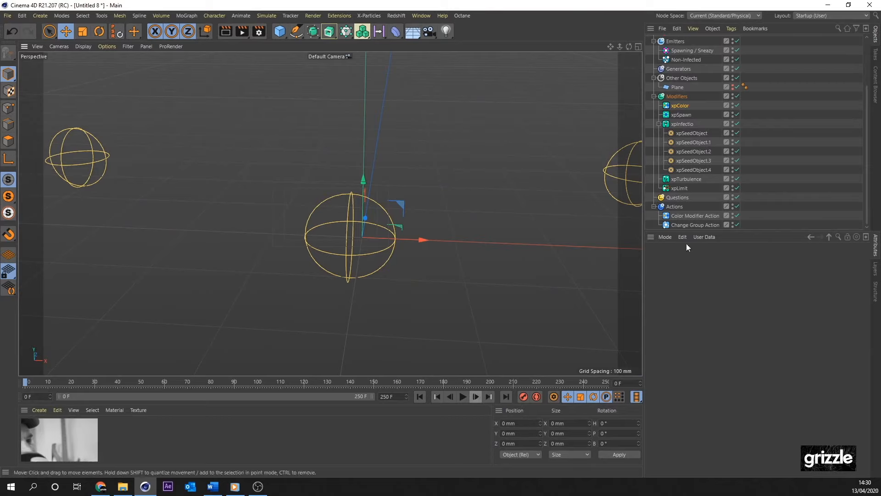
Review the xpInfectio modifier's infection actions and the Change Group Action's parameters, and play the simulation with them
click(683, 125)
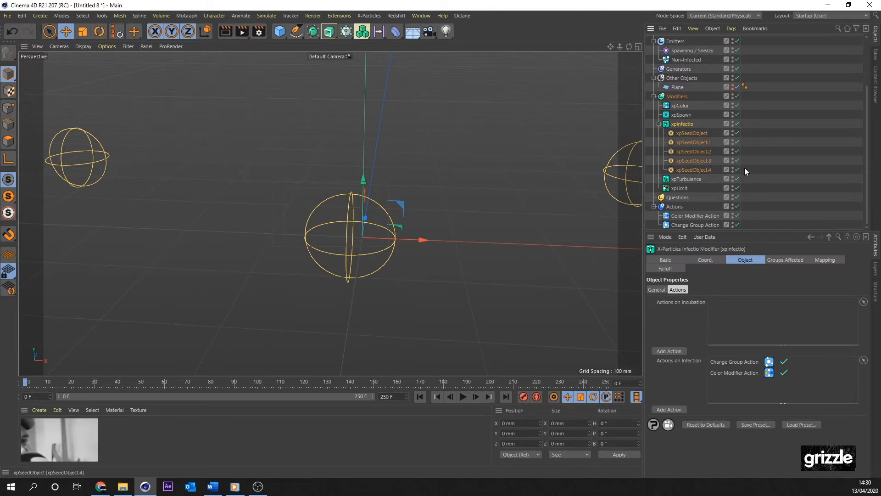
click(694, 224)
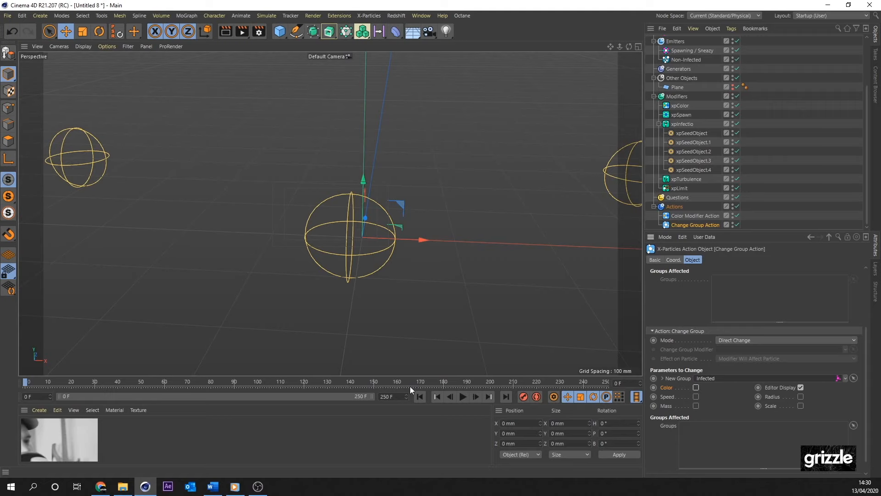
click(463, 397)
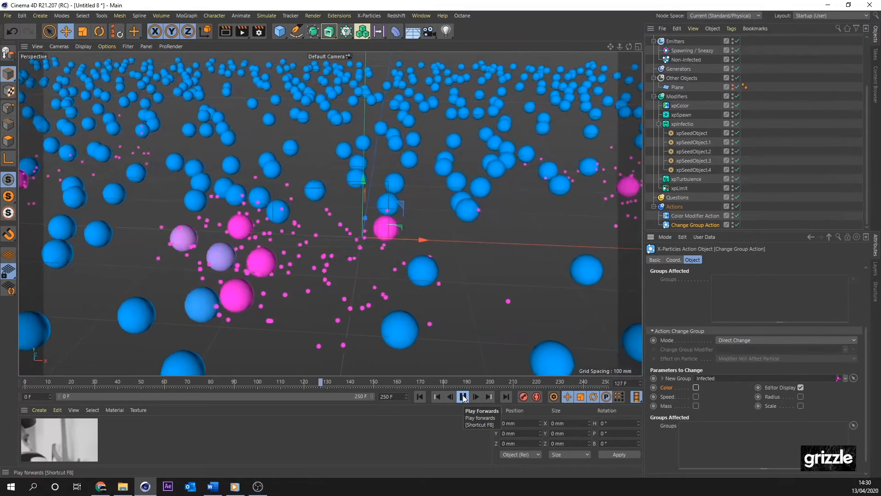
click(463, 397)
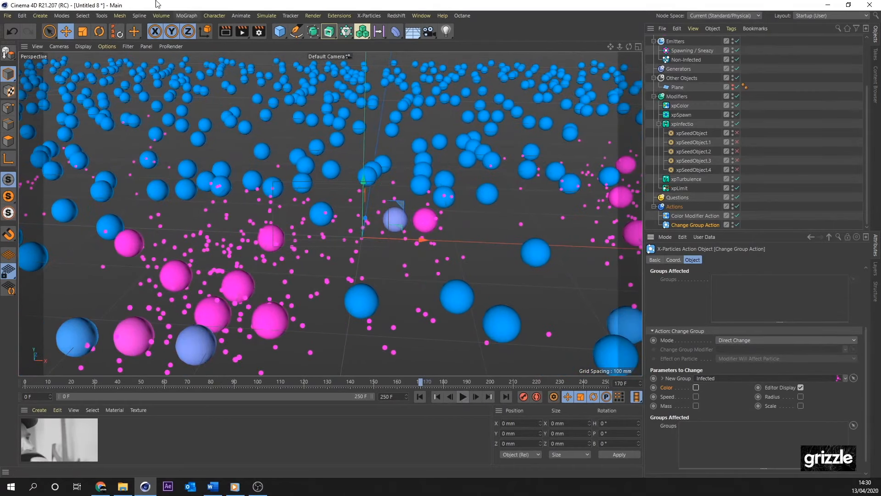
Save the project in the C4D folder under the file name "shot 1 tut_1"
click(8, 16)
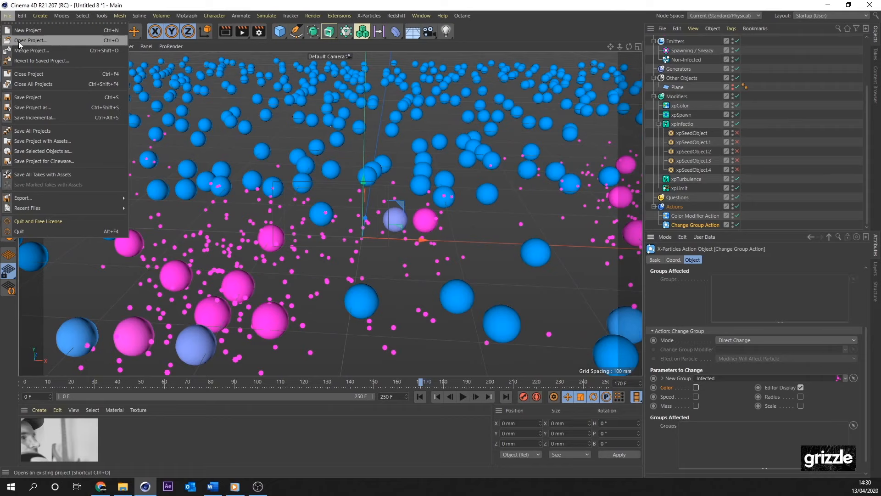
click(39, 98)
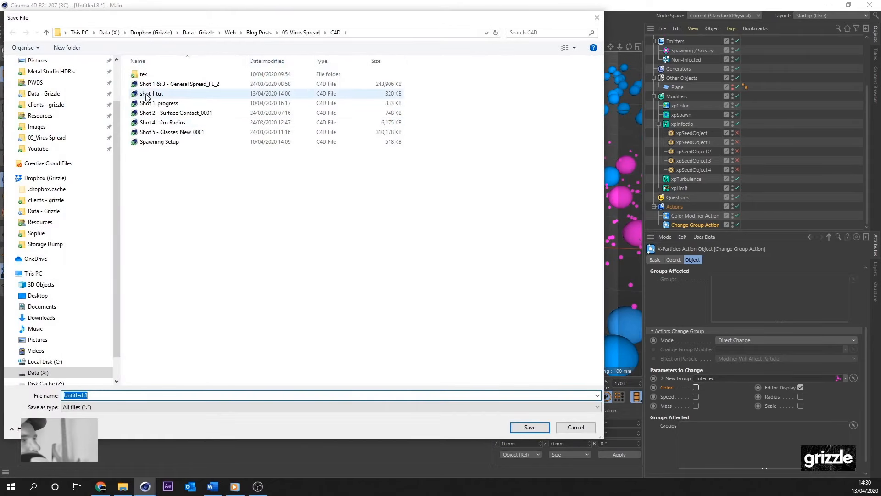
click(147, 93)
click(104, 395)
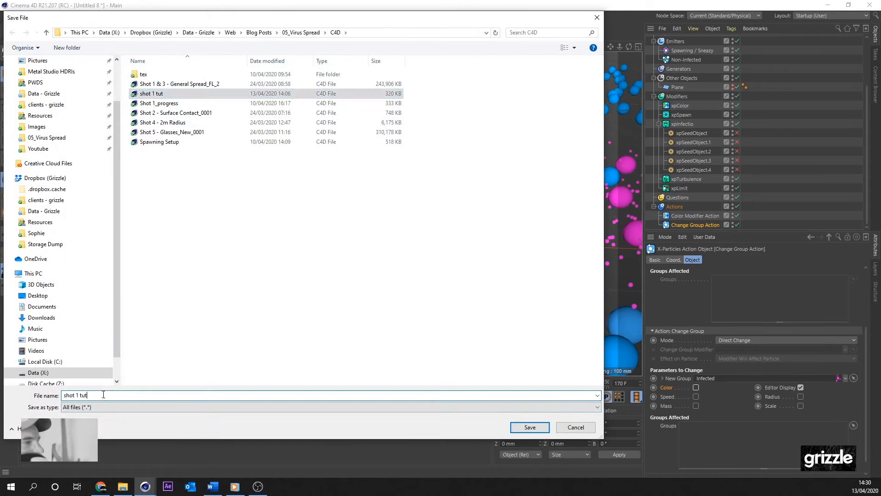
text(_1)
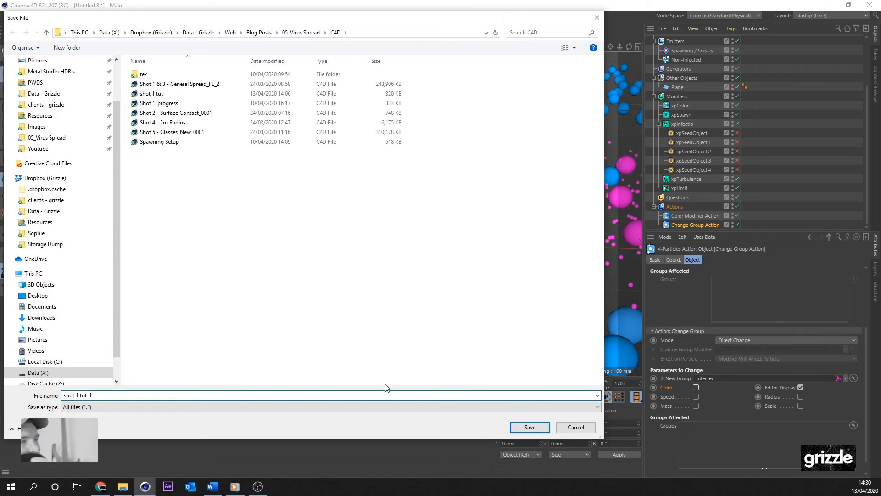
click(529, 428)
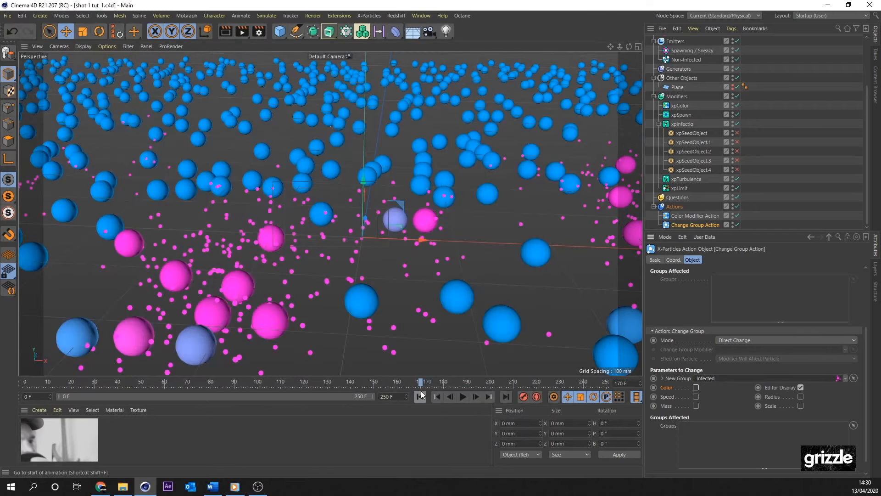
Replay the saved scene from the start and examine the sneezed particles around the infected spheres up close
click(420, 396)
click(463, 396)
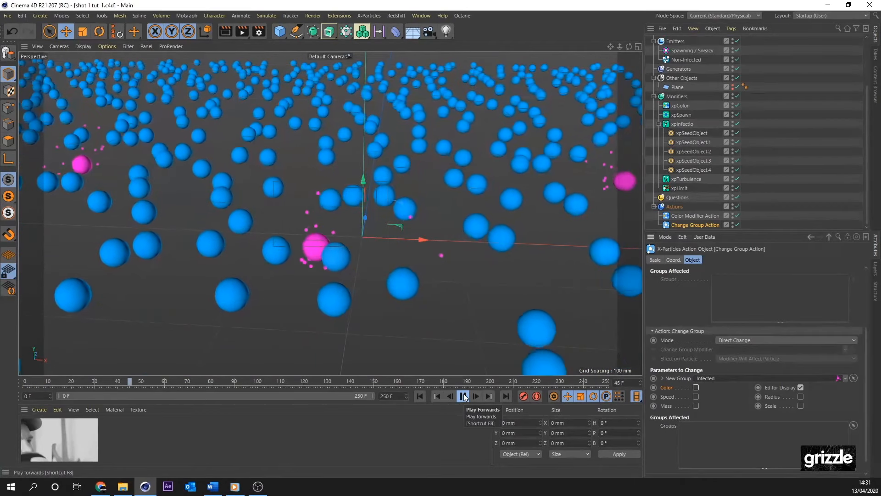
click(464, 396)
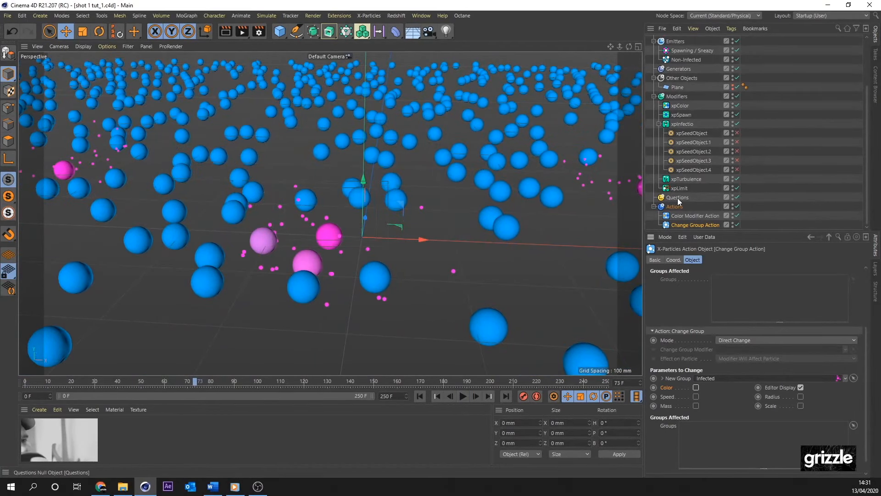
scroll(300, 249, up, 5)
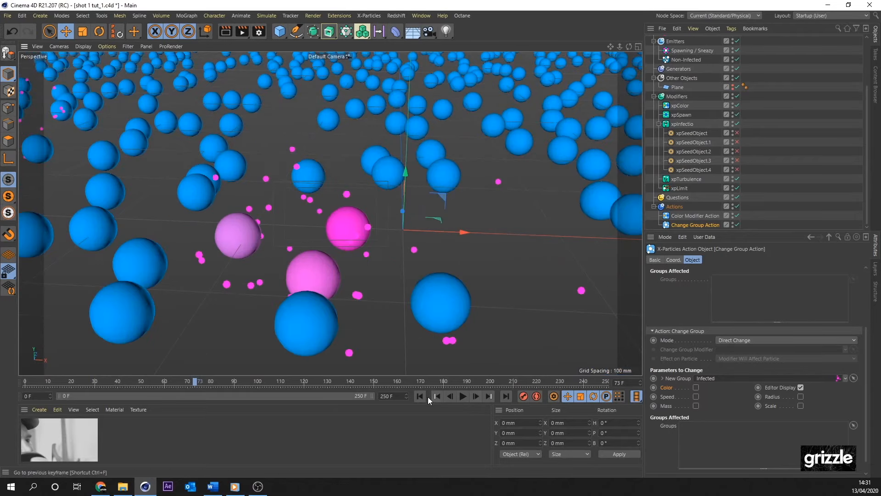
Switch to the video player, replay the Corona Virus Spread render to study the sneezed bubbles, and return to Cinema 4D
click(236, 486)
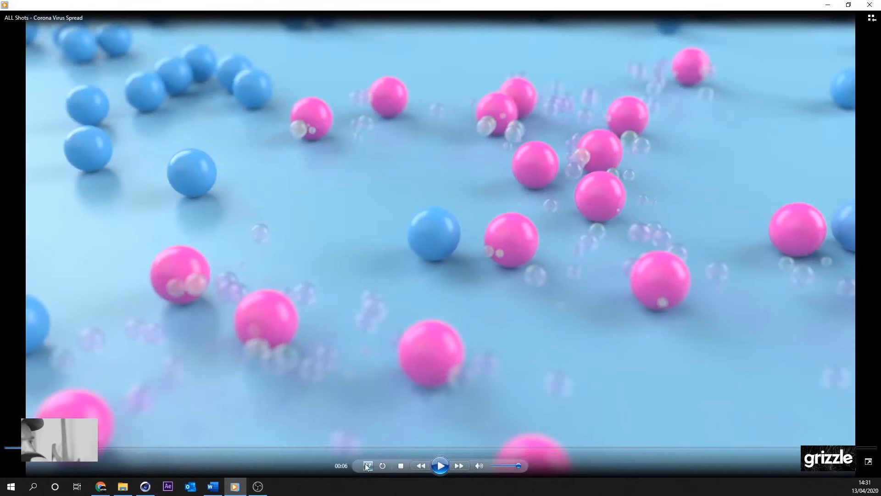
click(441, 466)
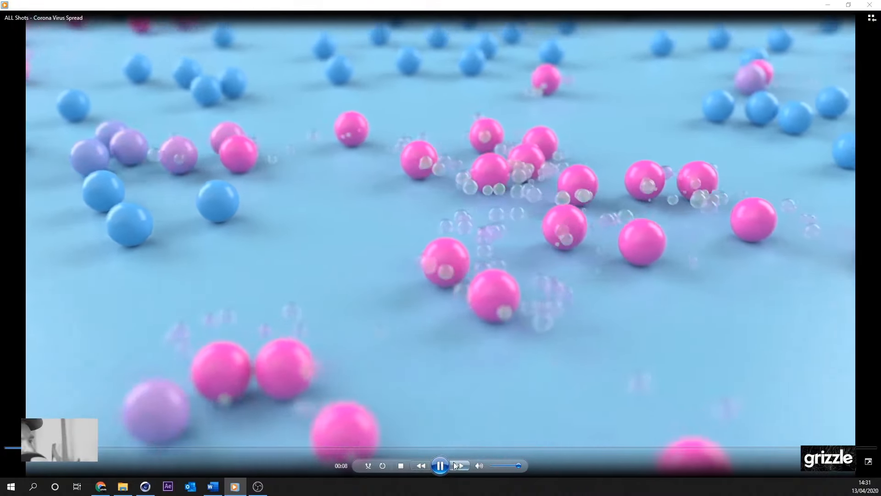
click(440, 465)
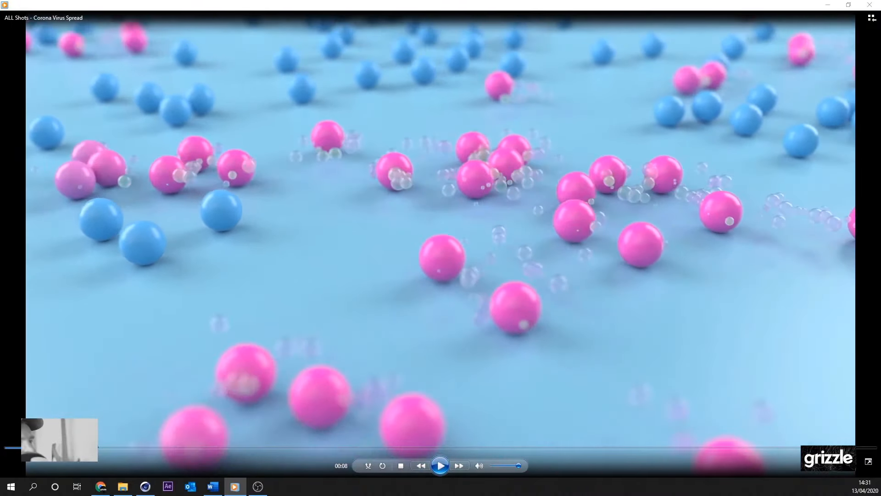
click(419, 465)
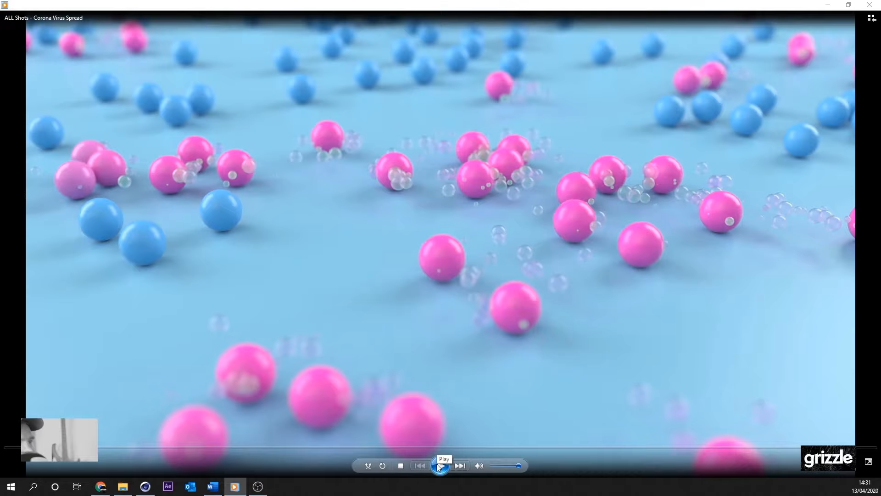
click(440, 466)
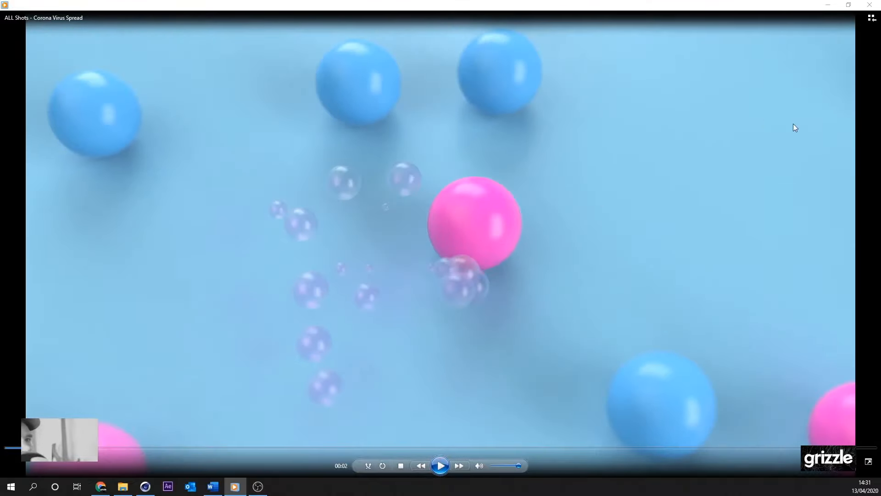
click(822, 7)
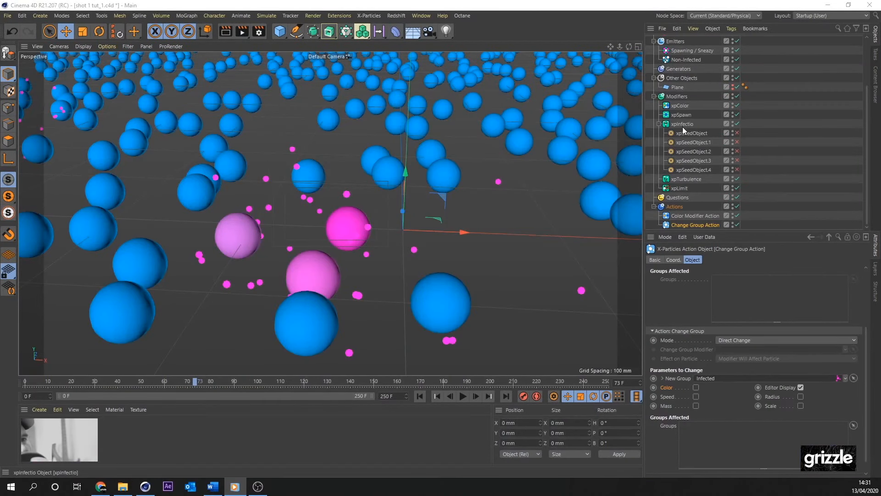
Add an xpScale control modifier to the X-Particles Modifiers folder
click(679, 96)
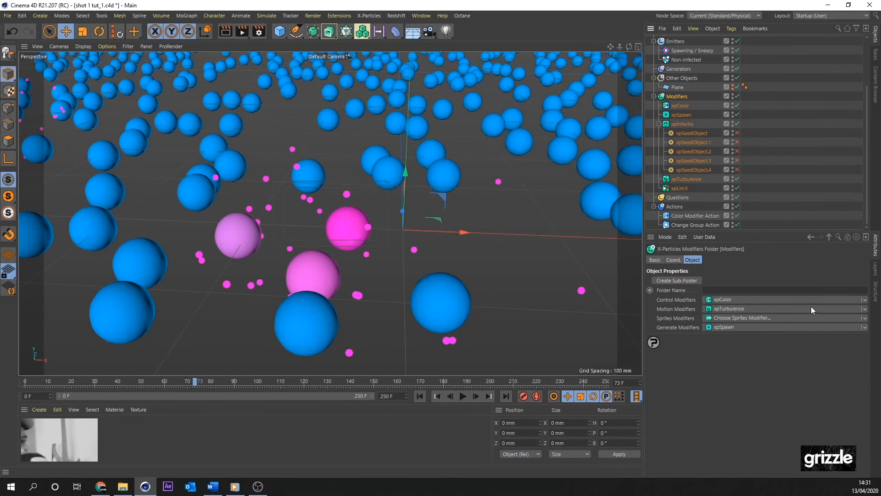
click(865, 300)
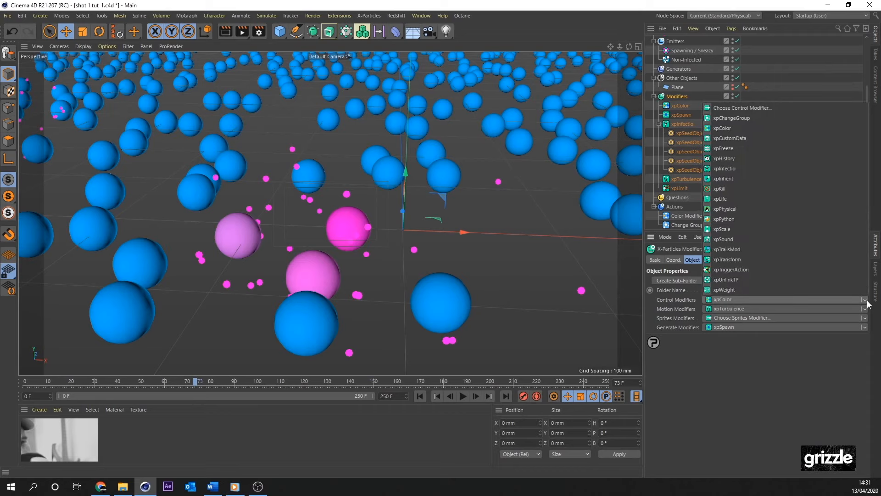
click(735, 231)
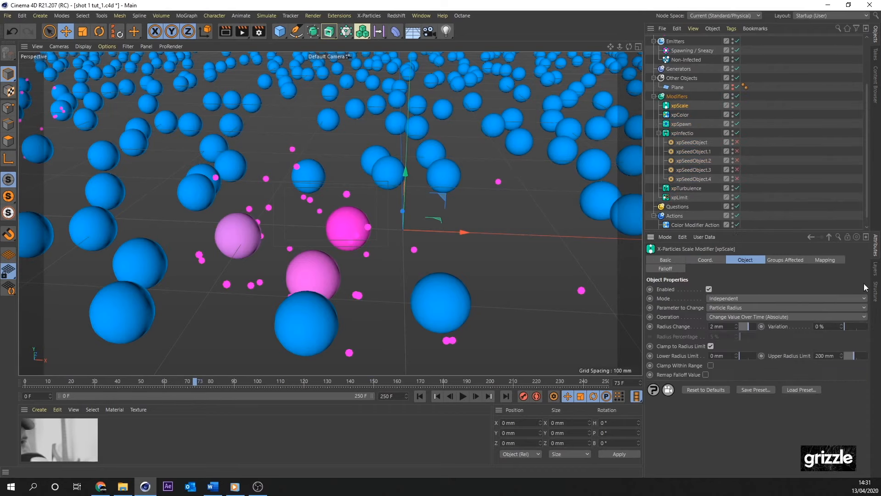
Limit the xpScale modifier to the Spawning / Sneazy group and replay the simulation from the start to check the scaling
click(792, 260)
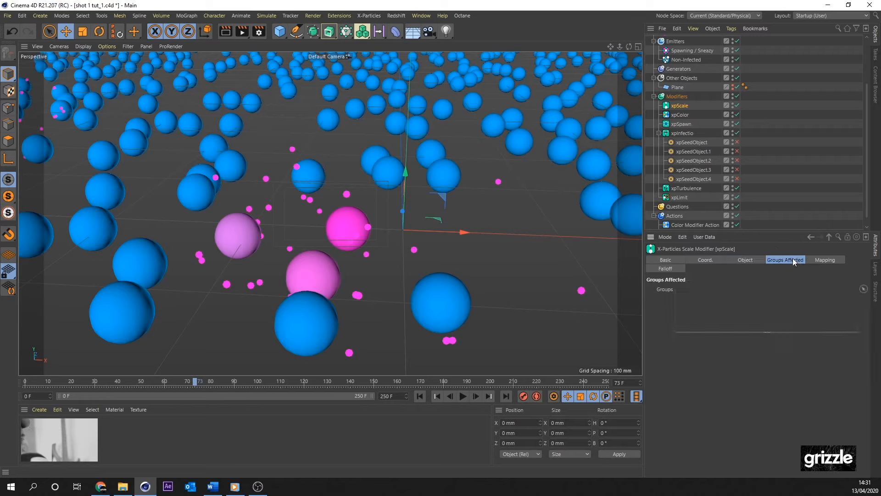
drag(863, 137, 865, 89)
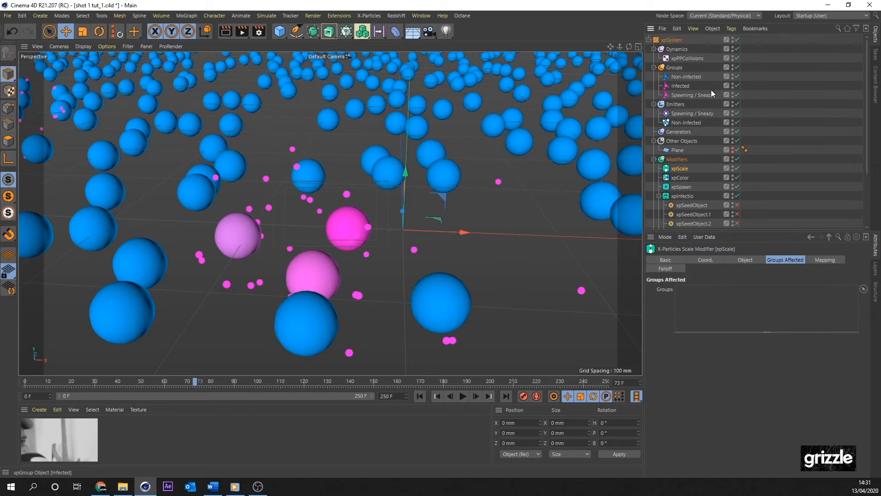
click(695, 96)
drag(714, 308, 714, 311)
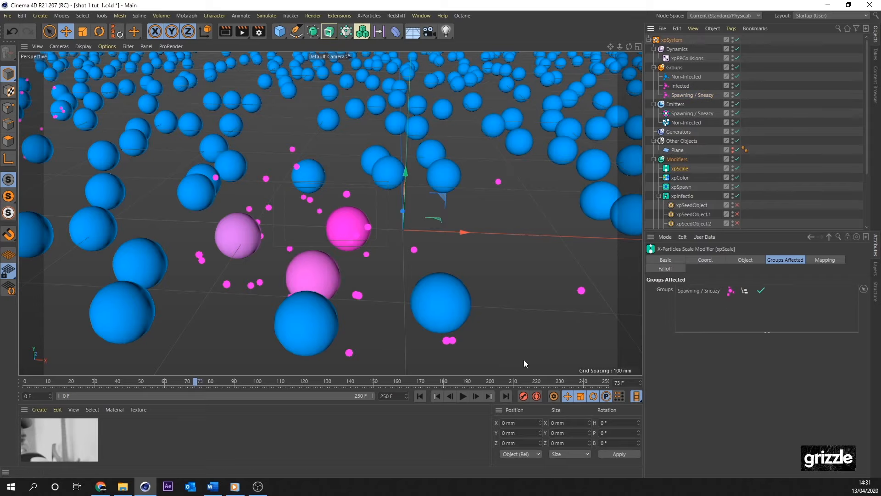
click(419, 398)
click(463, 396)
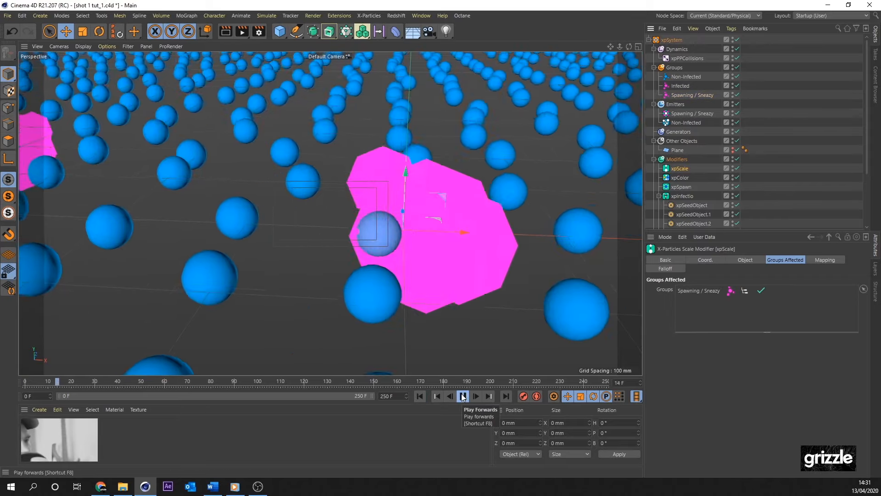
click(462, 397)
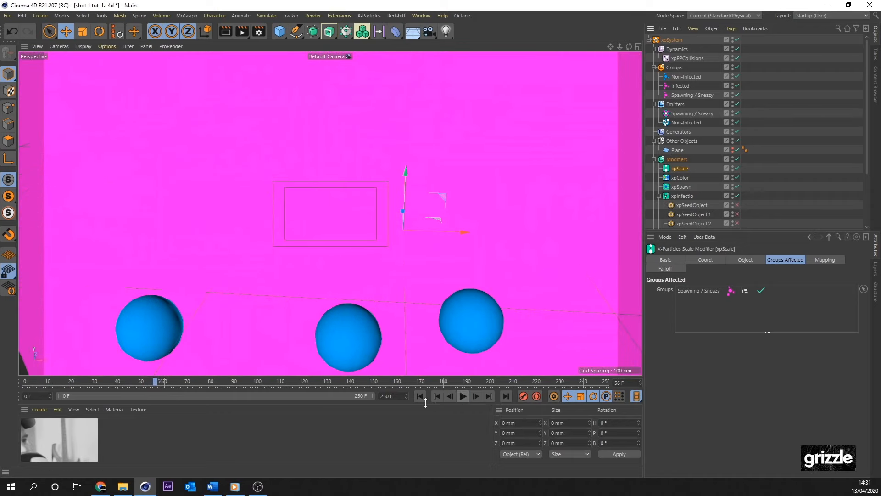
click(419, 397)
click(462, 396)
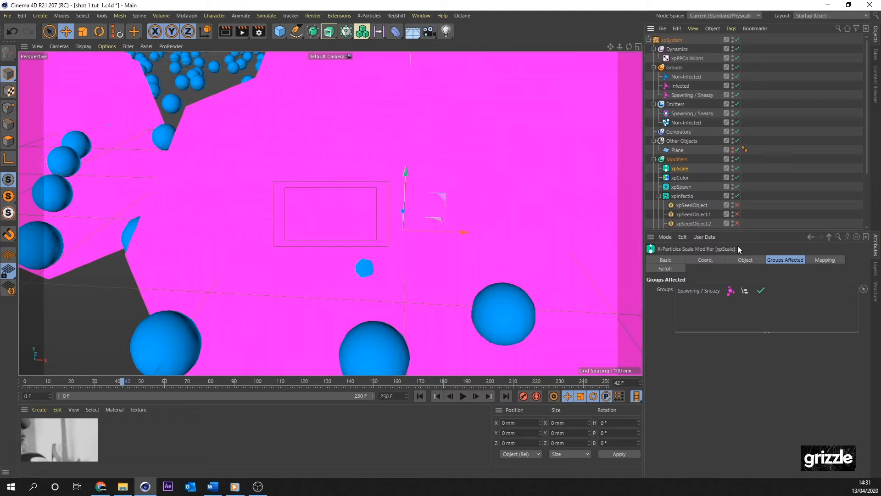
Set the xpScale operation to Use Spline, shape the scale spline as an arch starting and ending at 0, and replay the simulation
click(745, 260)
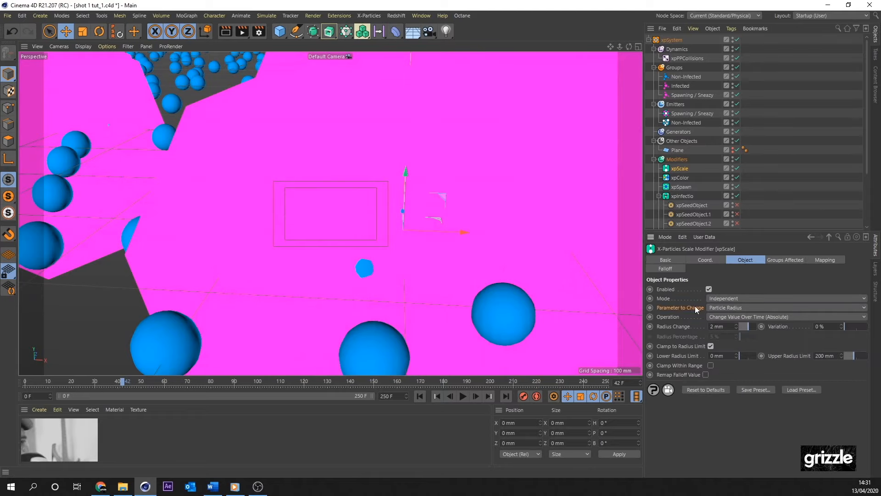
click(737, 316)
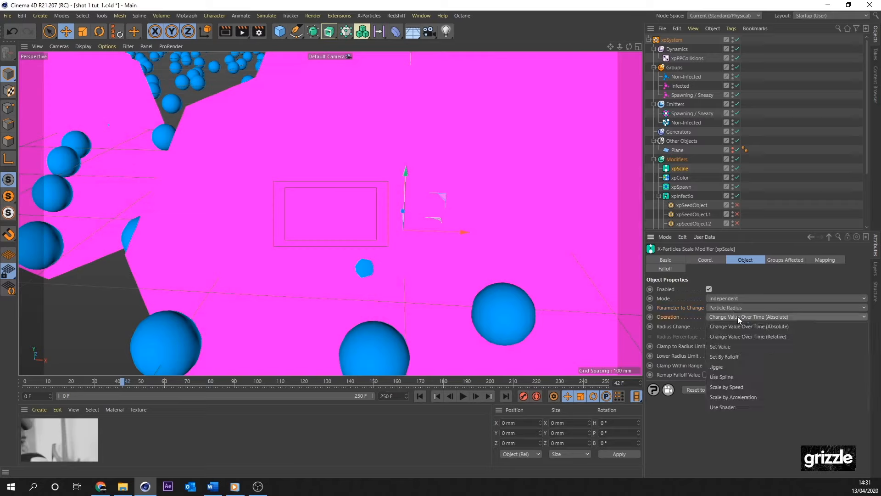
click(729, 376)
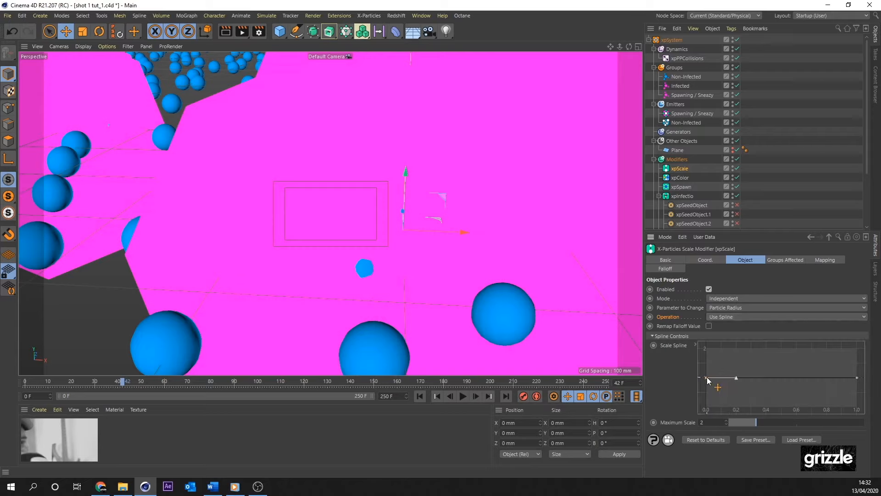
drag(707, 377, 736, 373)
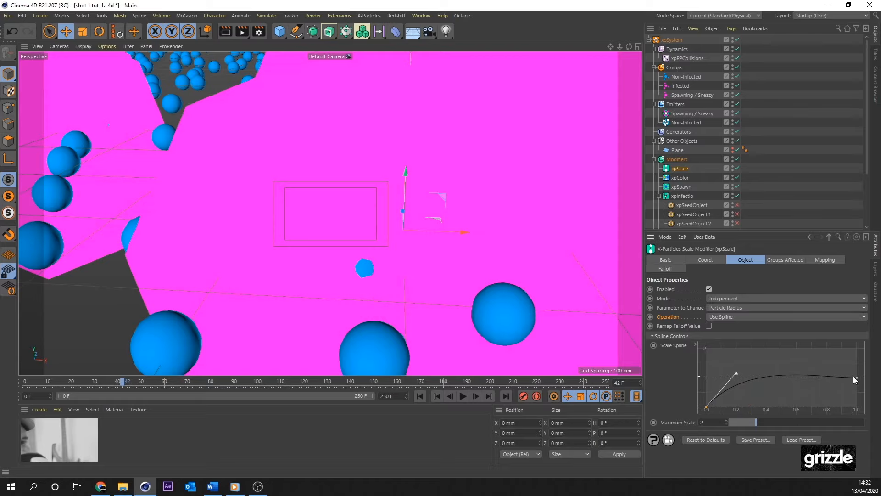
drag(857, 377, 825, 385)
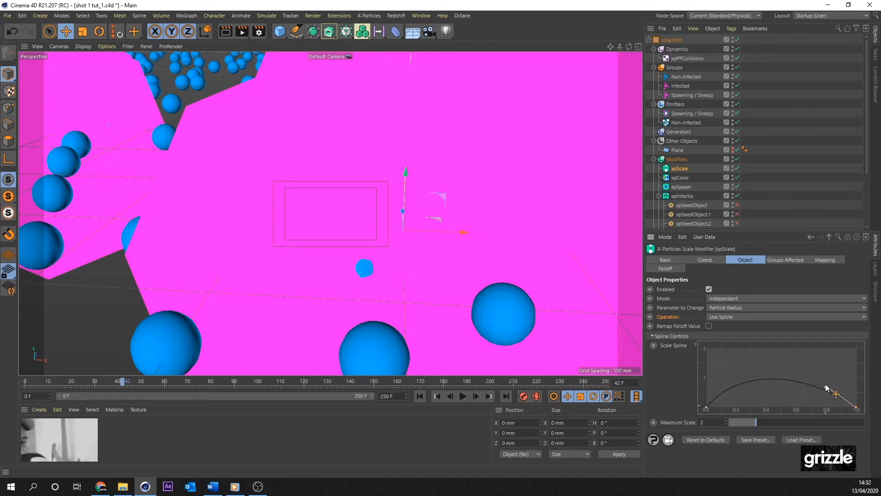
click(419, 396)
click(462, 396)
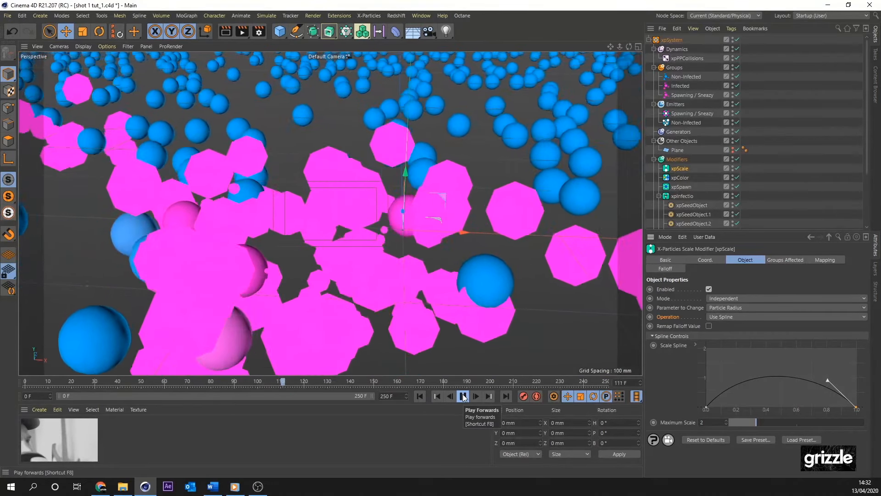
click(463, 396)
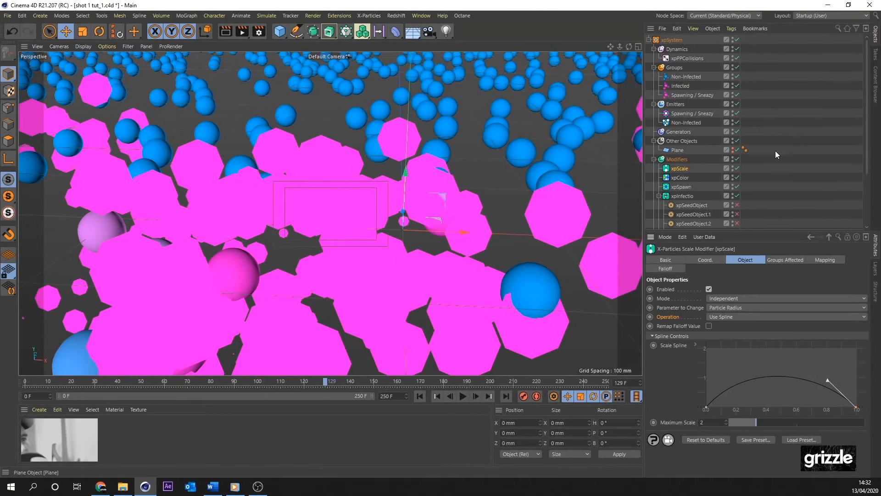
click(463, 396)
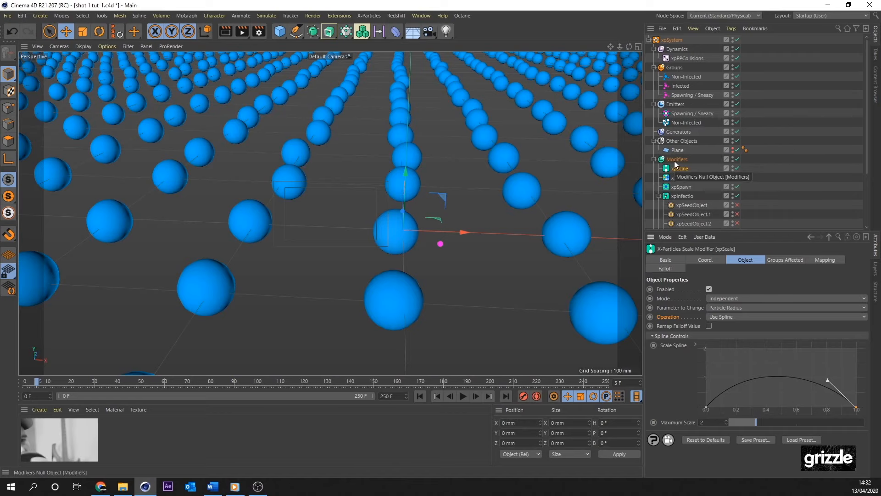
Turn off Full Lifespan on the Spawning / Sneazy emitter, set its lifespan to 30 F, and replay the simulation
click(684, 113)
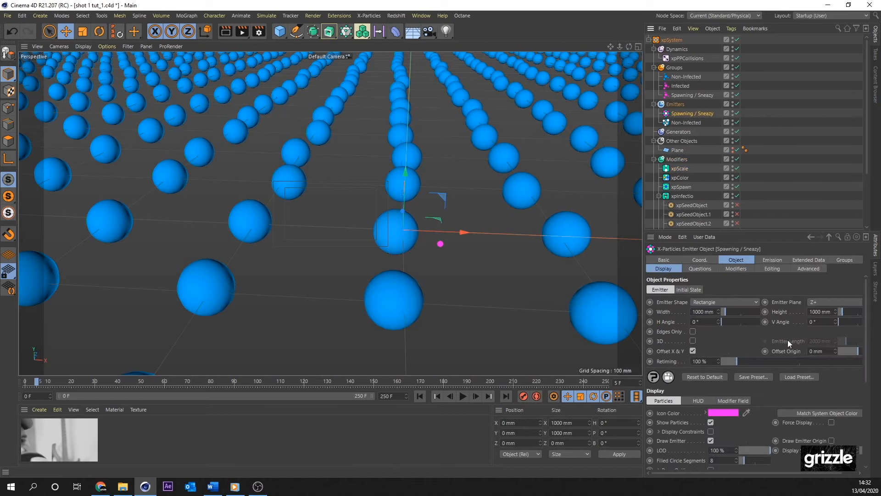
click(771, 260)
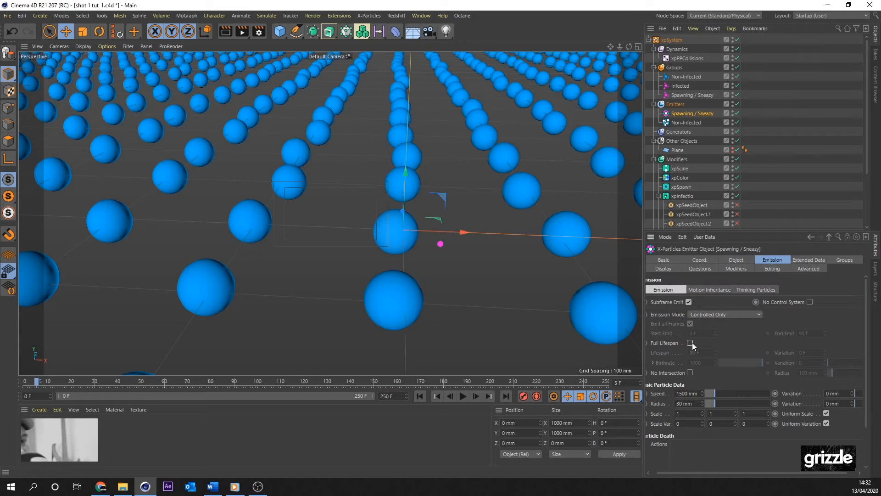
click(690, 343)
text(30)
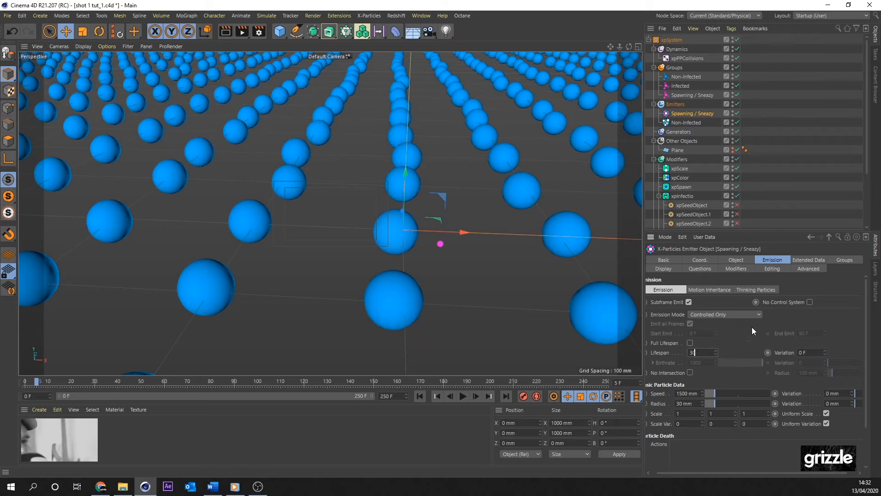
key(Return)
click(436, 398)
click(462, 397)
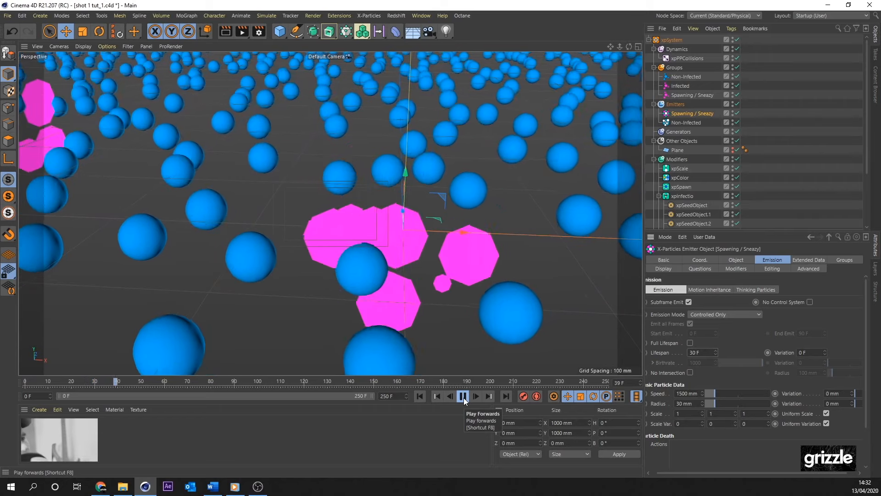
click(464, 397)
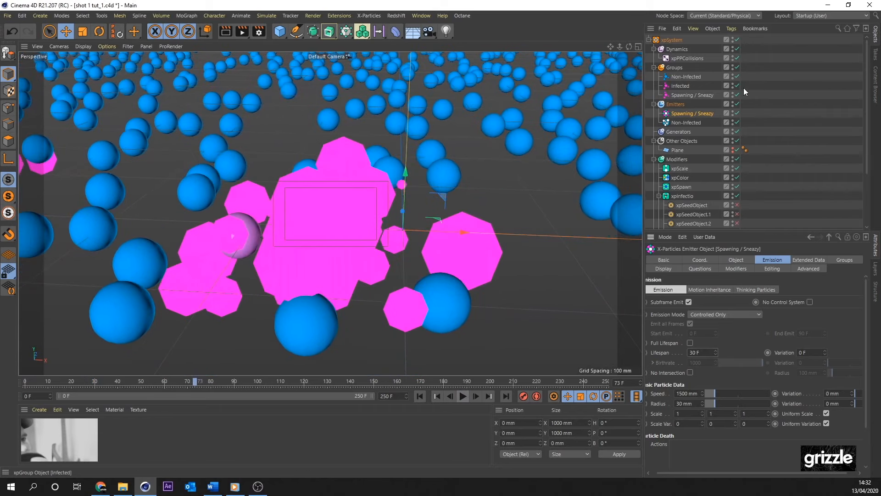
Set the display size factor of the Spawning / Sneazy emitter's particles to 100 %
click(666, 269)
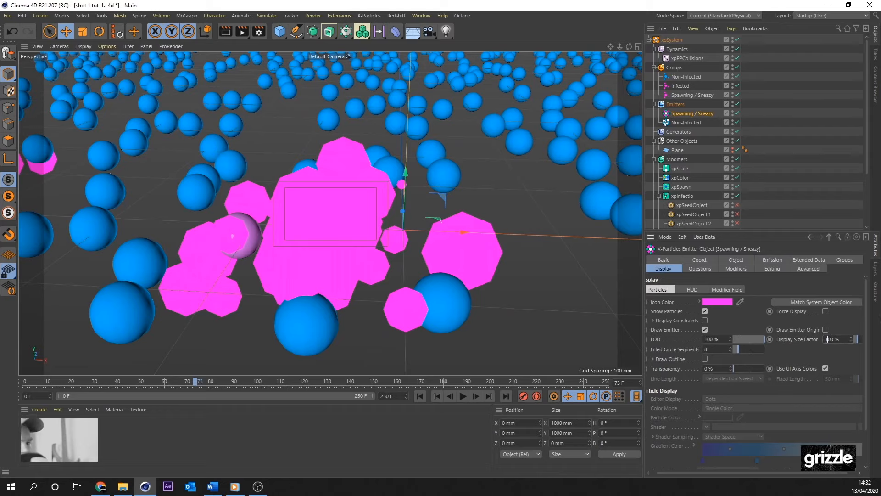
key(Delete)
text(1)
key(Return)
Replay the simulation from the start and examine the height of the sneezed particles from a low side view
click(419, 396)
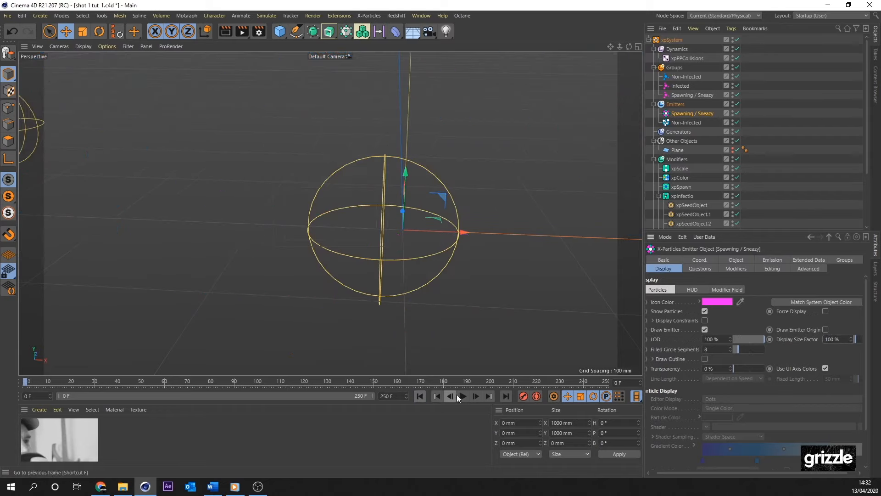
click(463, 397)
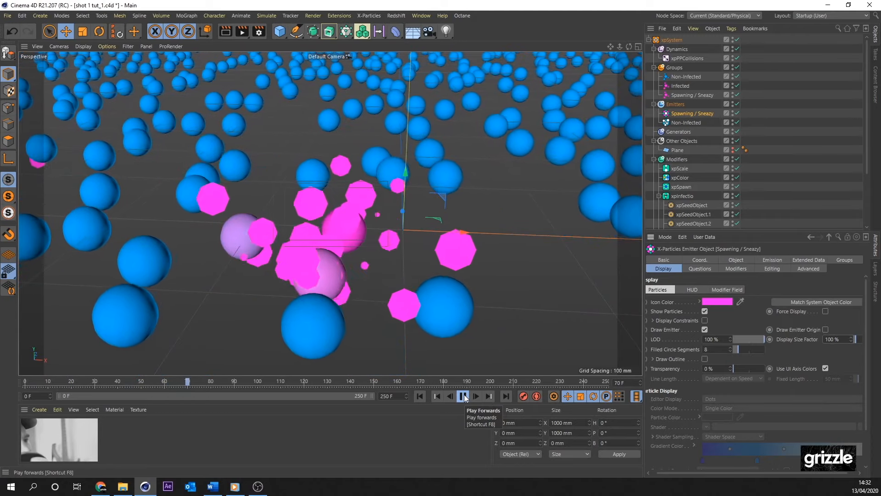
click(464, 396)
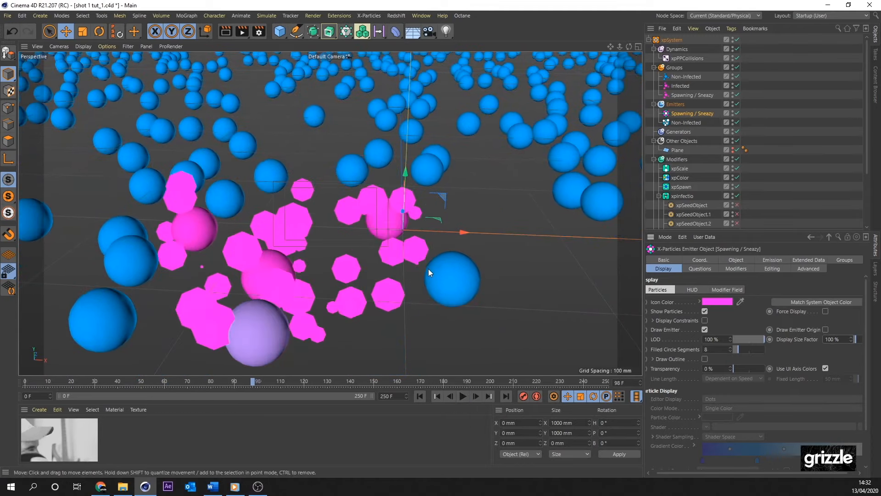
alt+drag(426, 268, 246, 285)
alt+drag(463, 247, 461, 244)
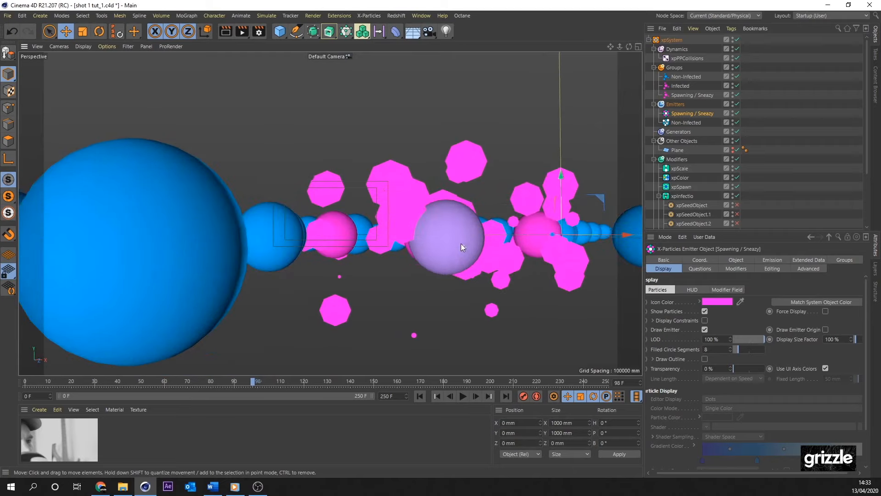
click(420, 396)
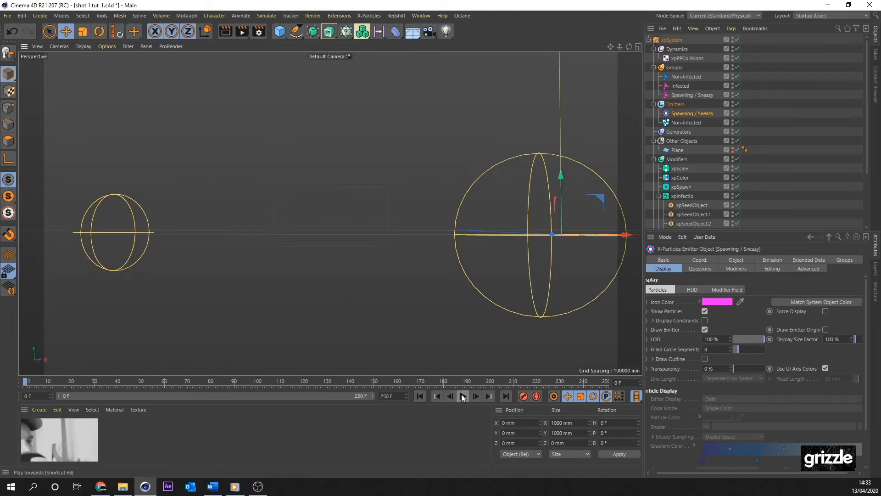
click(463, 397)
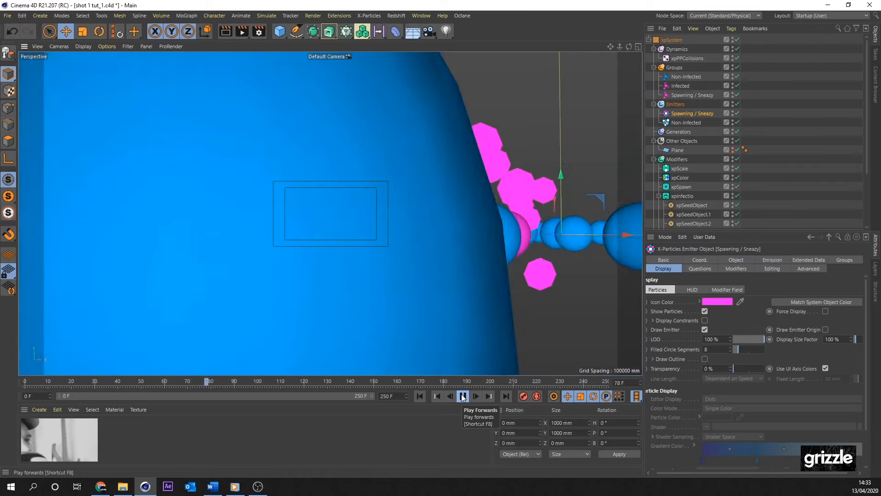
click(462, 397)
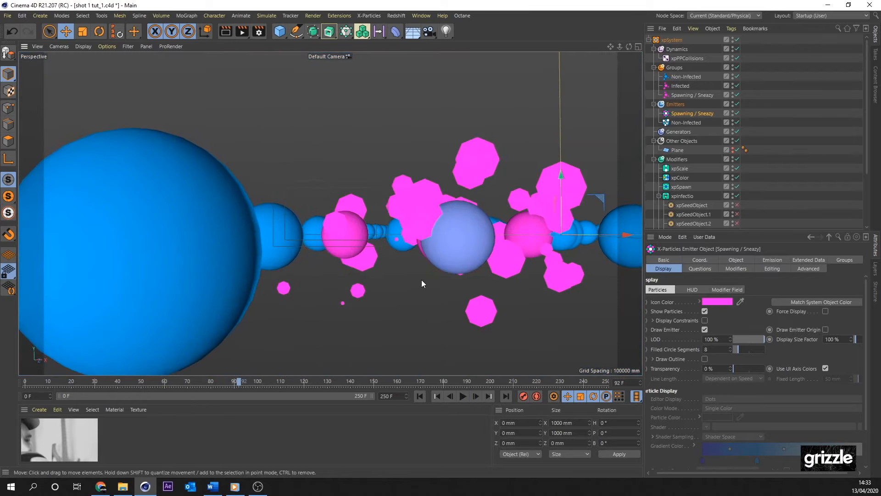
alt+drag(422, 280, 414, 285)
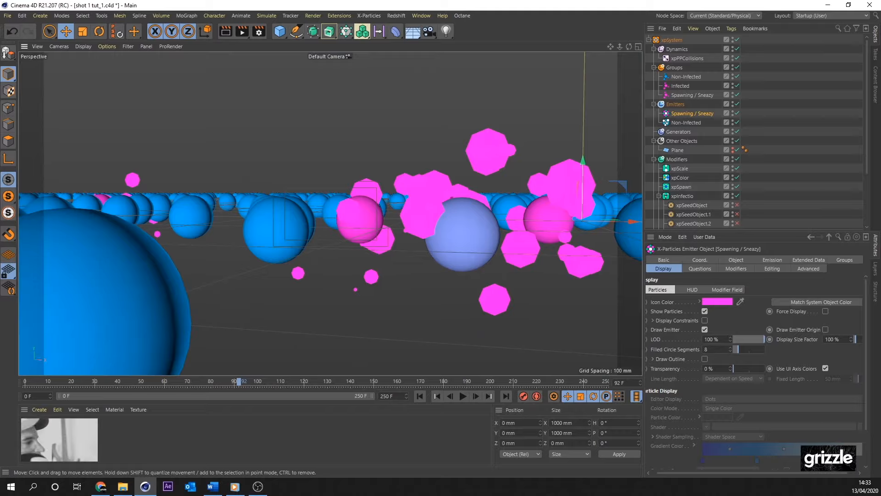
Switch to the video player, play the Corona Virus Spread render to compare the sneezed bubbles, and return to Cinema 4D
click(235, 486)
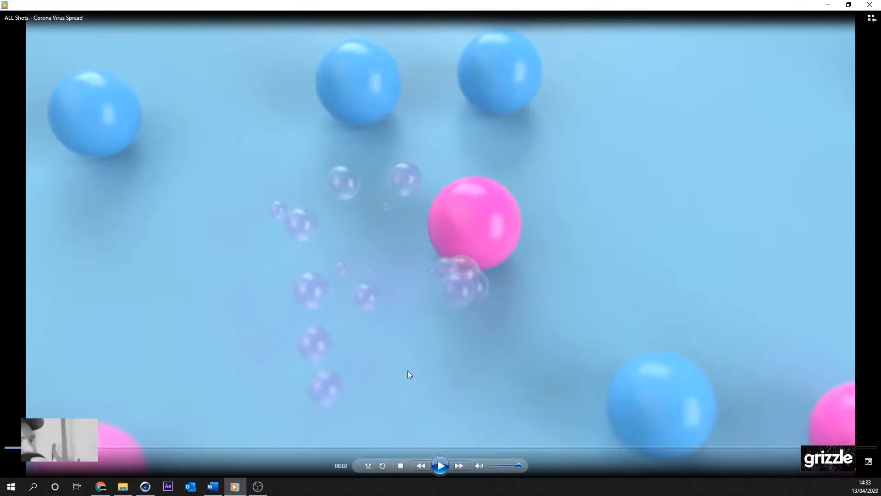
click(440, 466)
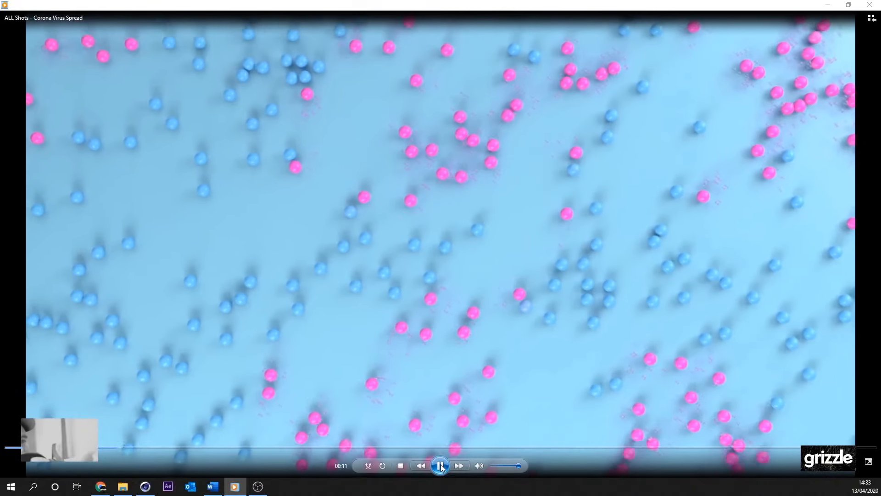
click(440, 466)
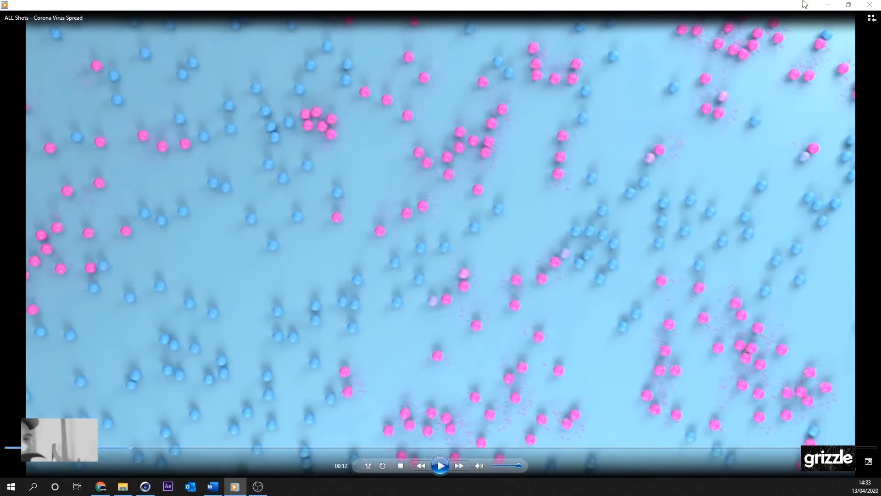
click(826, 6)
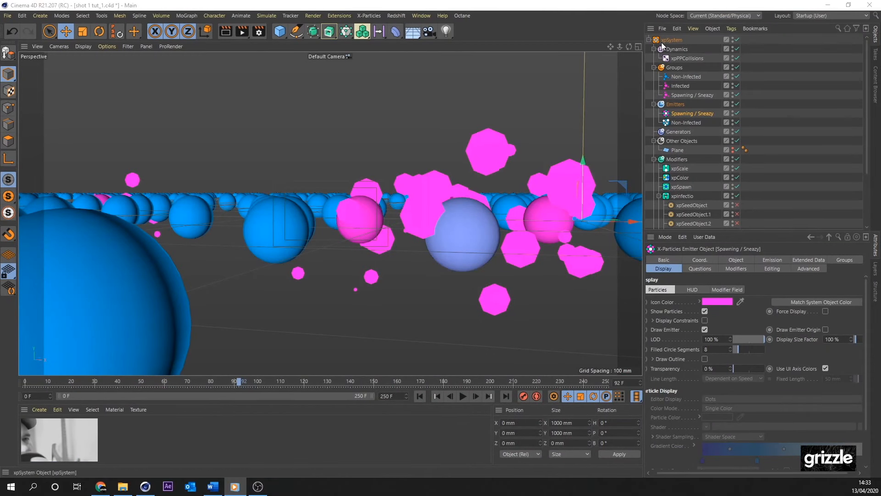
Add an xpKill control modifier to the X-Particles Modifiers folder
click(676, 159)
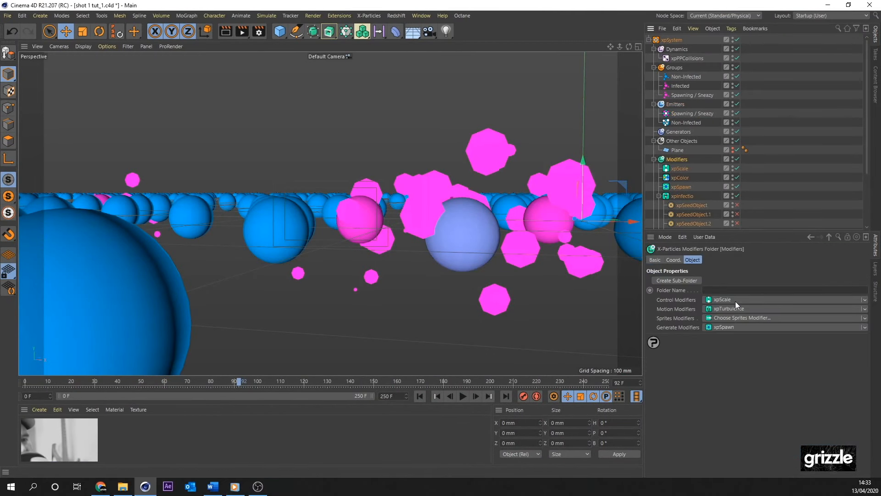
click(865, 300)
click(715, 186)
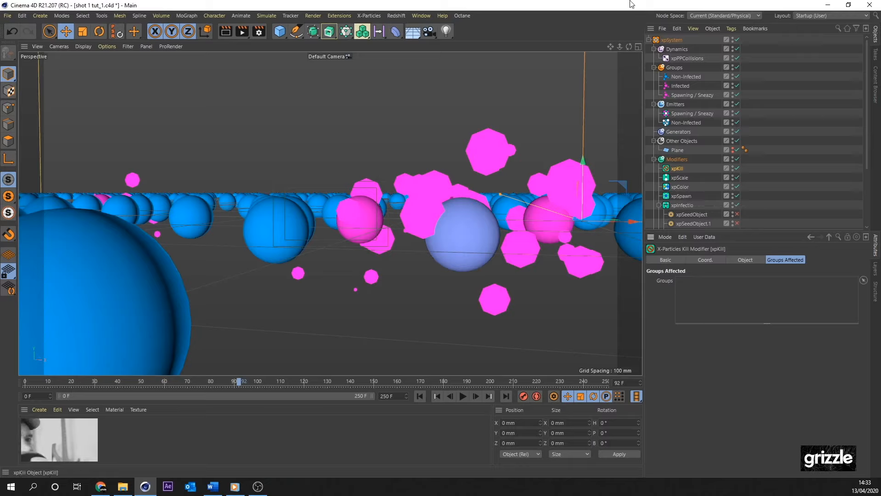
Add a cube and, in the front view, flatten its height to about 184 mm
click(279, 32)
middle_click(350, 203)
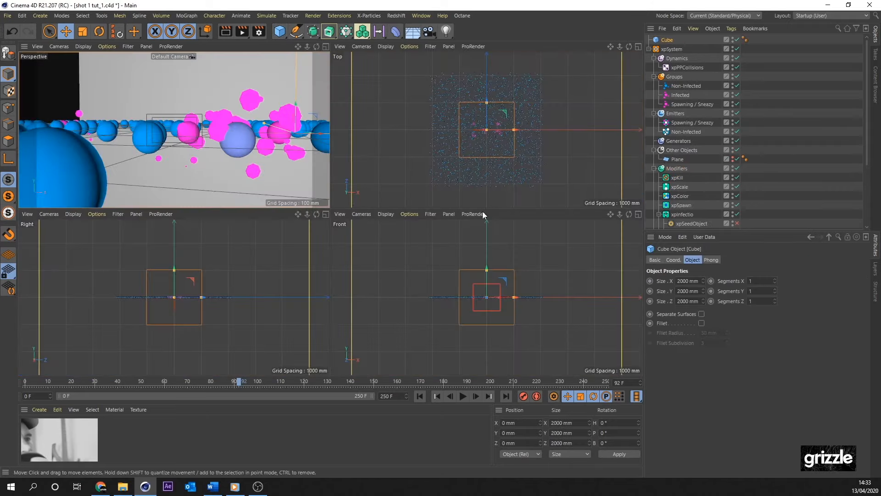
middle_click(483, 211)
scroll(474, 215, down, 5)
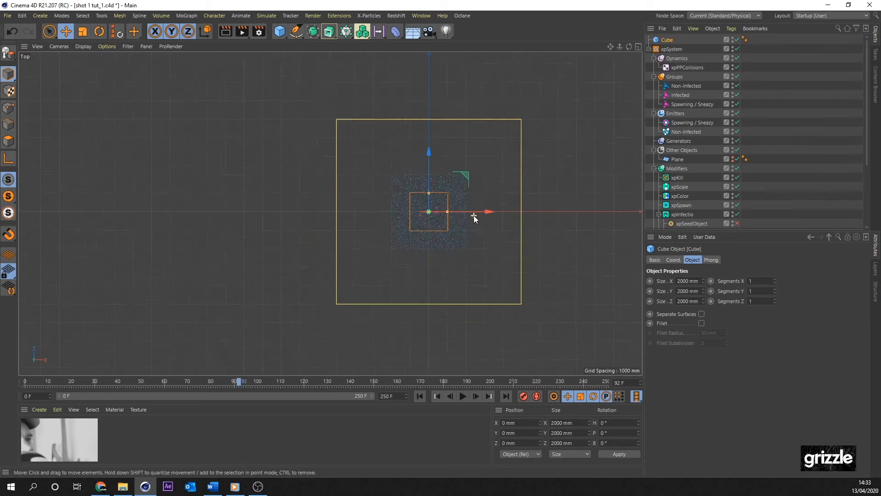
middle_click(473, 215)
middle_click(519, 284)
scroll(517, 282, up, 3)
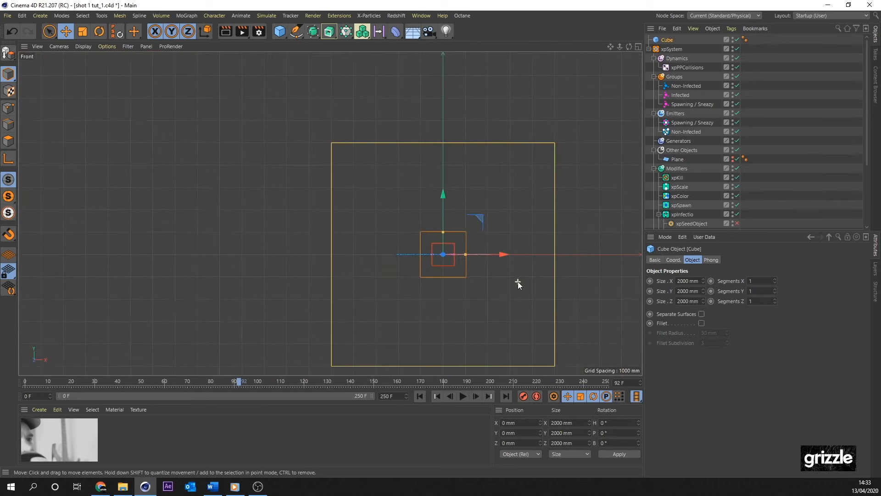
scroll(517, 282, down, 1)
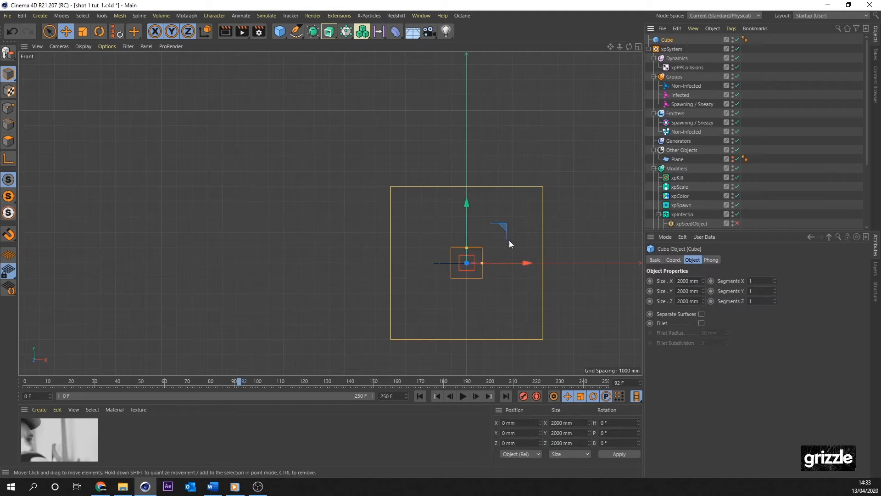
scroll(472, 257, up, 6)
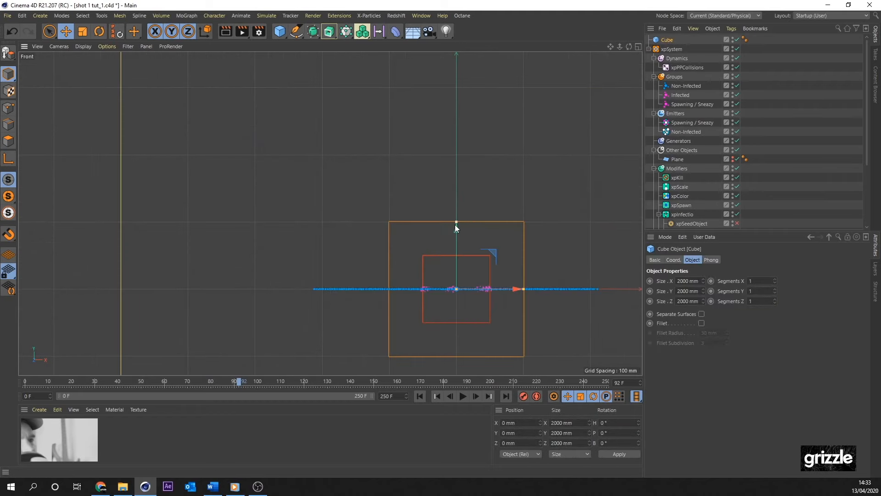
drag(455, 225, 456, 282)
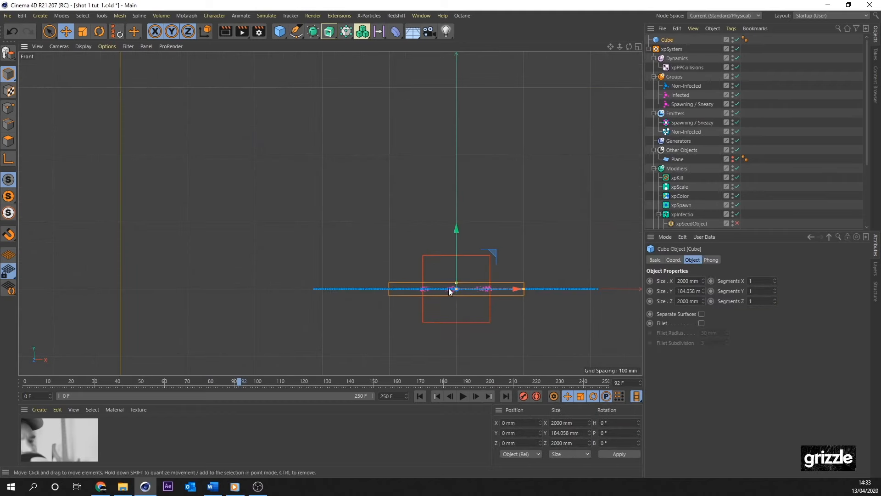
Widen the flattened cube along X to about 3000 mm so it spans more of the particle layer
scroll(458, 294, up, 3)
scroll(459, 293, up, 2)
scroll(458, 294, down, 4)
scroll(555, 292, down, 3)
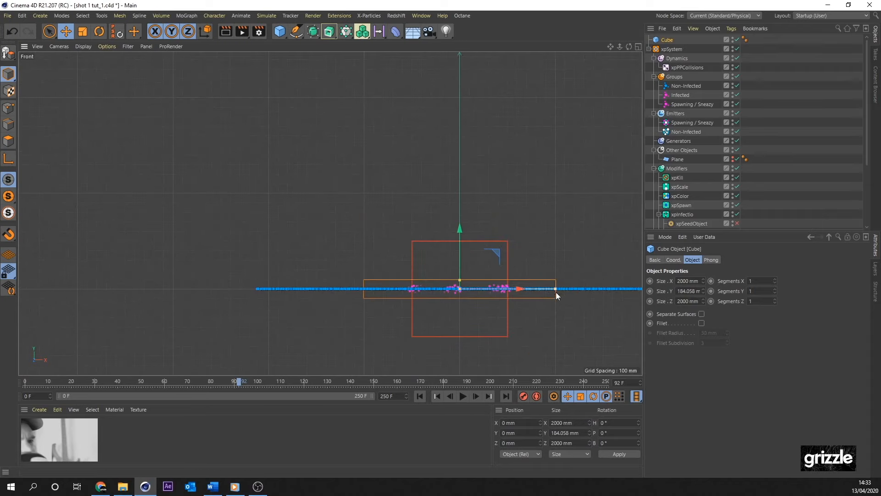
drag(550, 294, 593, 295)
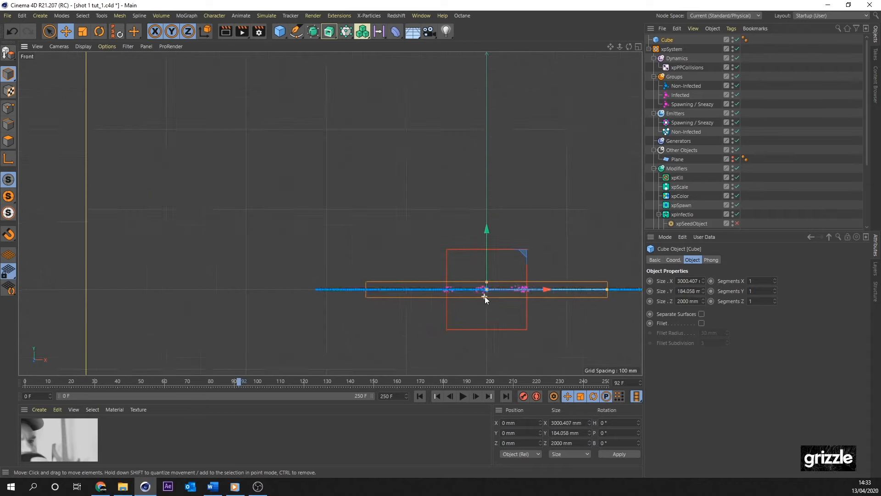
Raise the cube above the particle layer to Y about 102 mm and place a copy below it at Y about -106 mm
scroll(490, 296, up, 3)
scroll(491, 299, up, 2)
drag(487, 232, 492, 211)
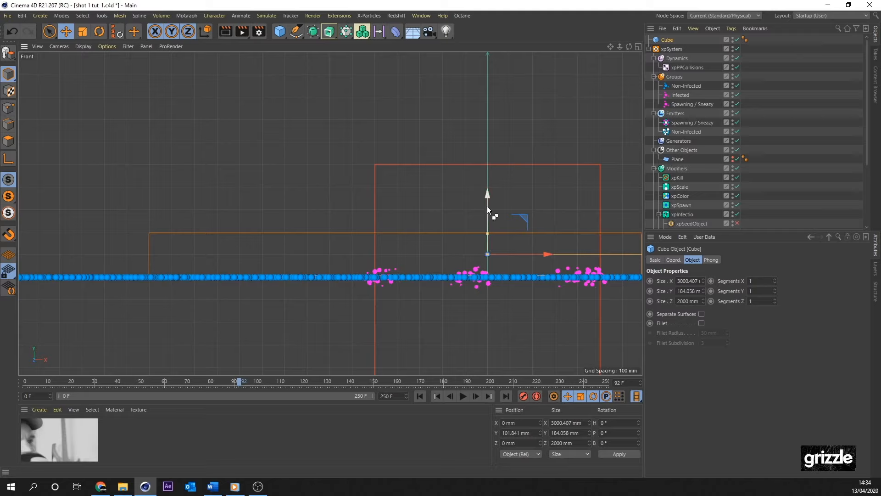
ctrl+drag(488, 207, 487, 255)
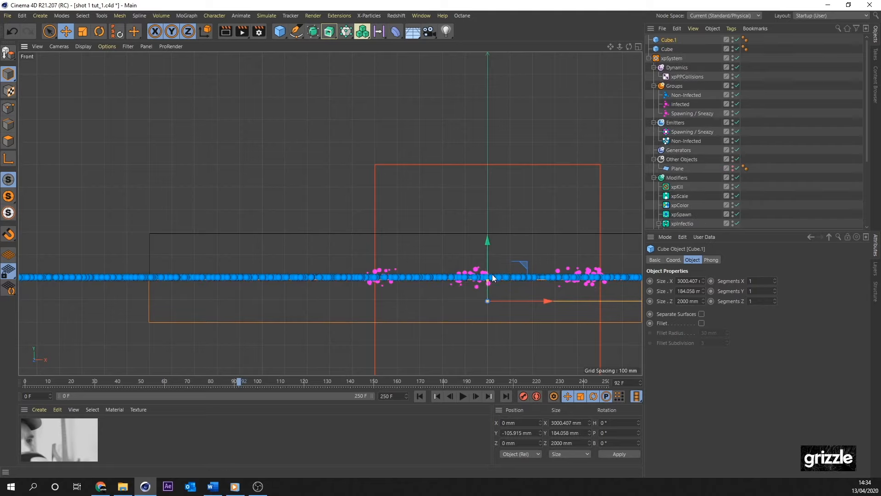
Rewind the simulation to frame 0 and adjust the lower cube's height relative to the circles between the two cubes
click(420, 398)
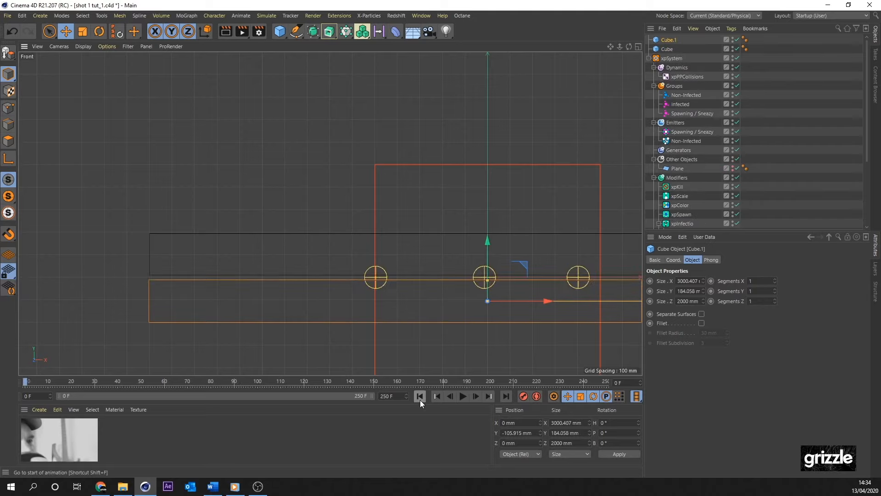
scroll(495, 279, up, 5)
scroll(496, 279, up, 2)
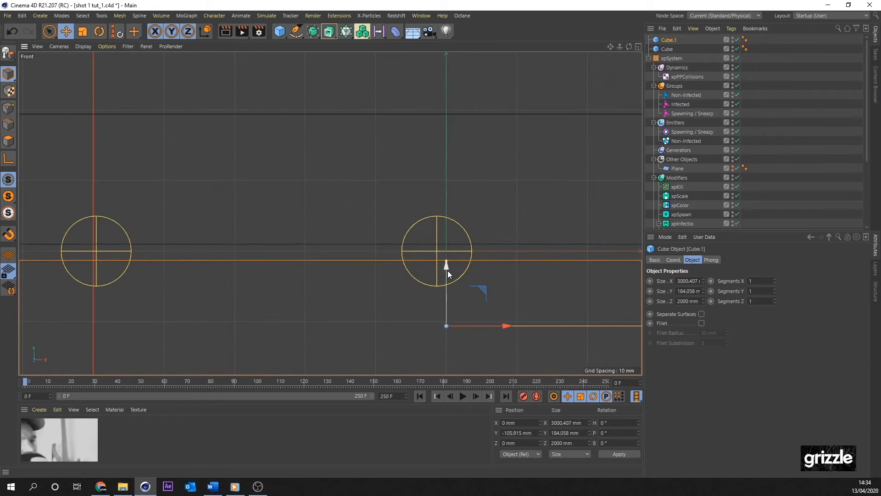